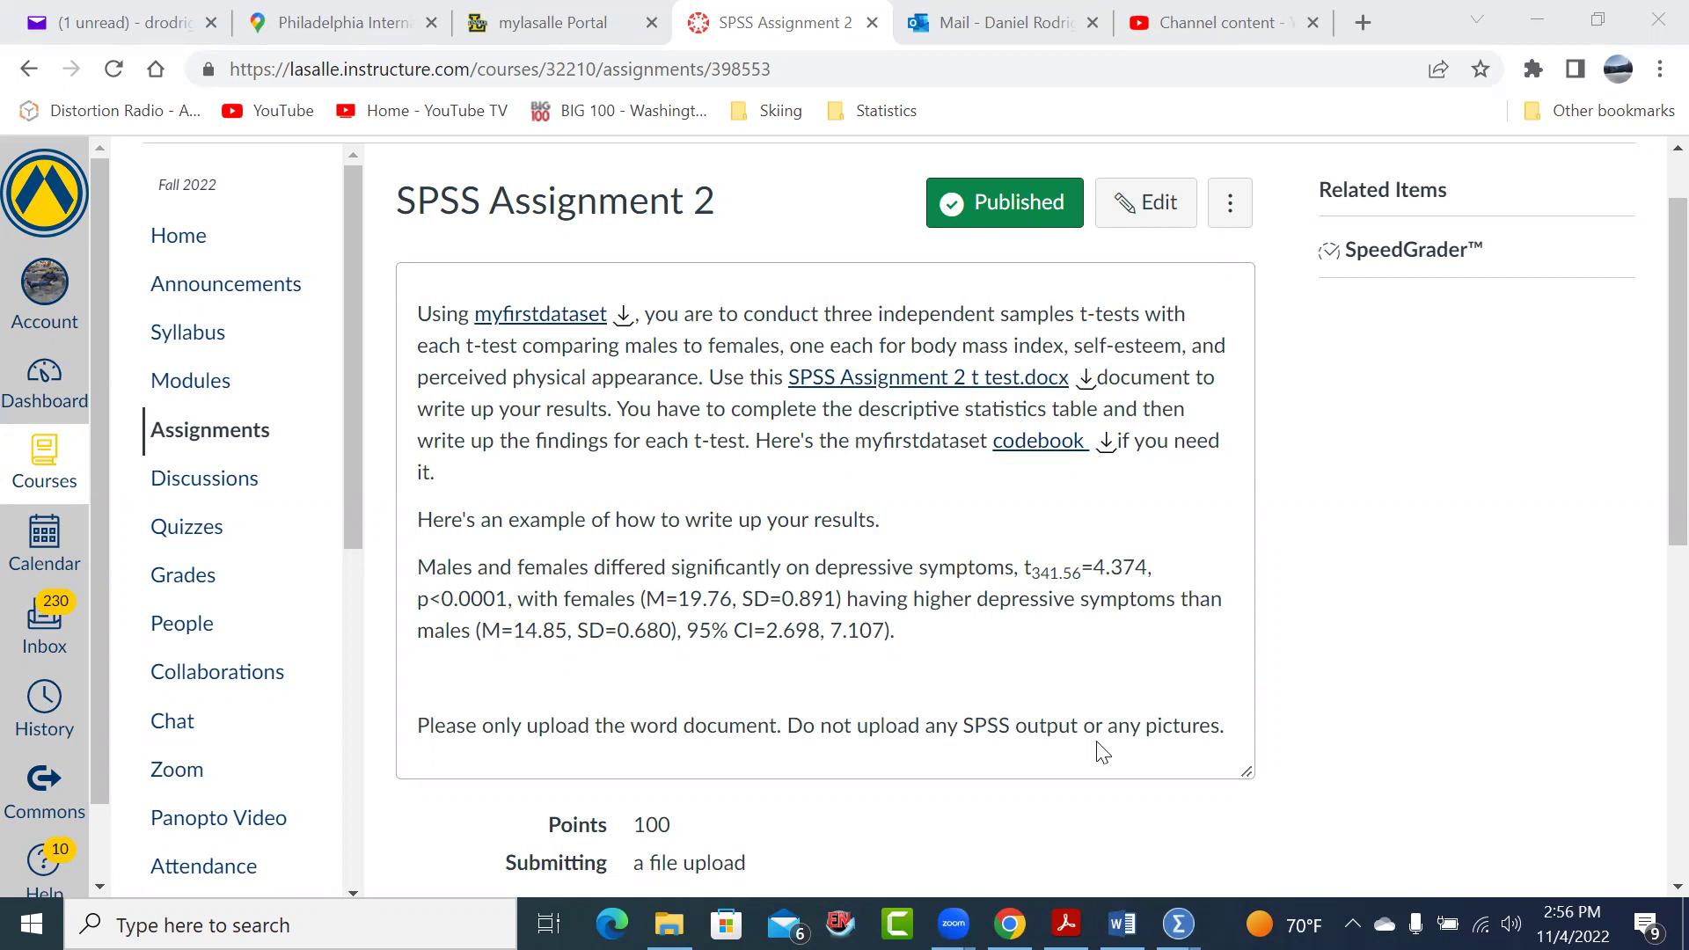
Switch to the SPSS Assignment 2 t test document in Word and review its descriptive statistics tables and t-test results headings
mouse_move(1122, 924)
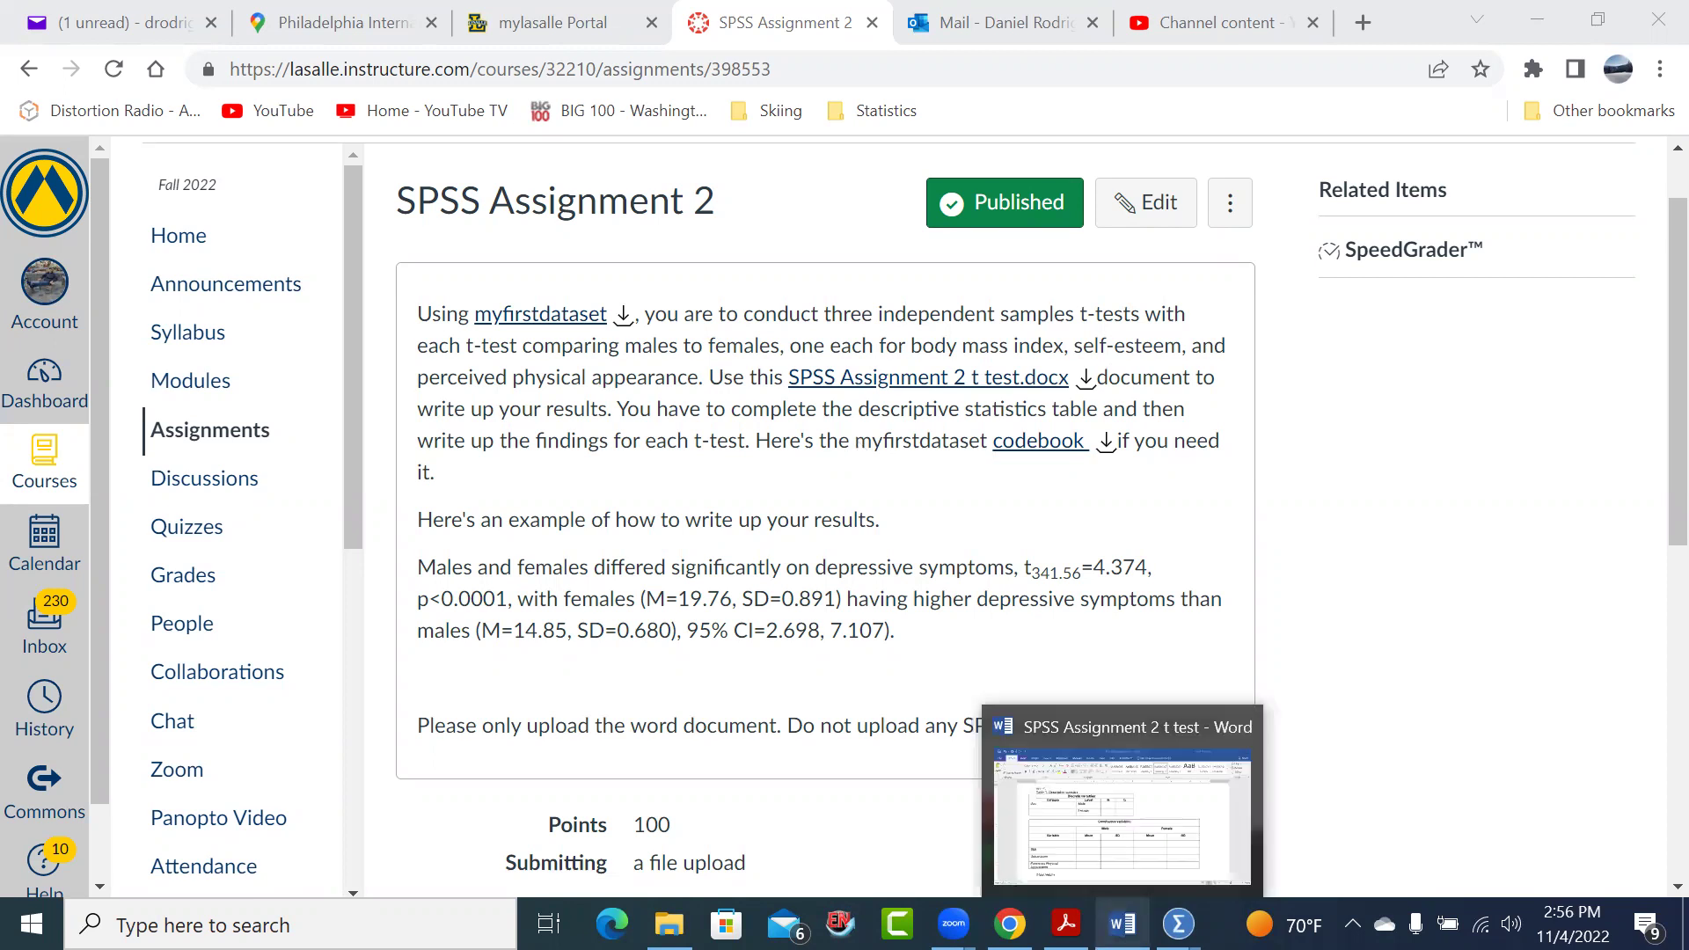
left_click(1141, 867)
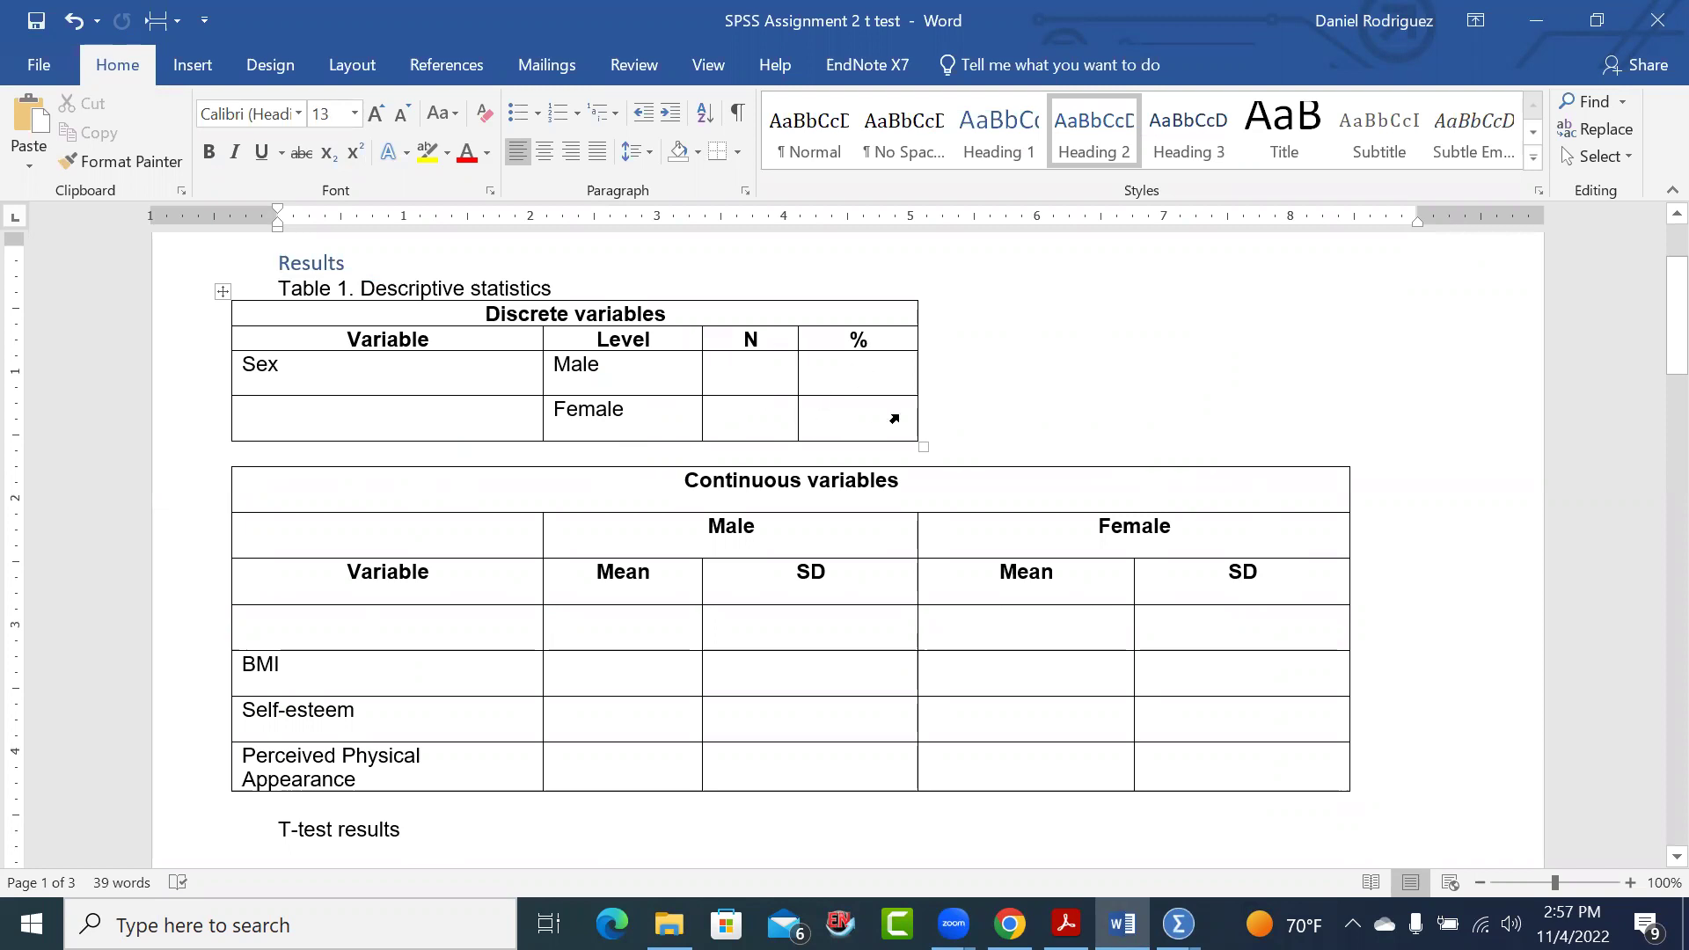
scroll(906, 419, "down", 1)
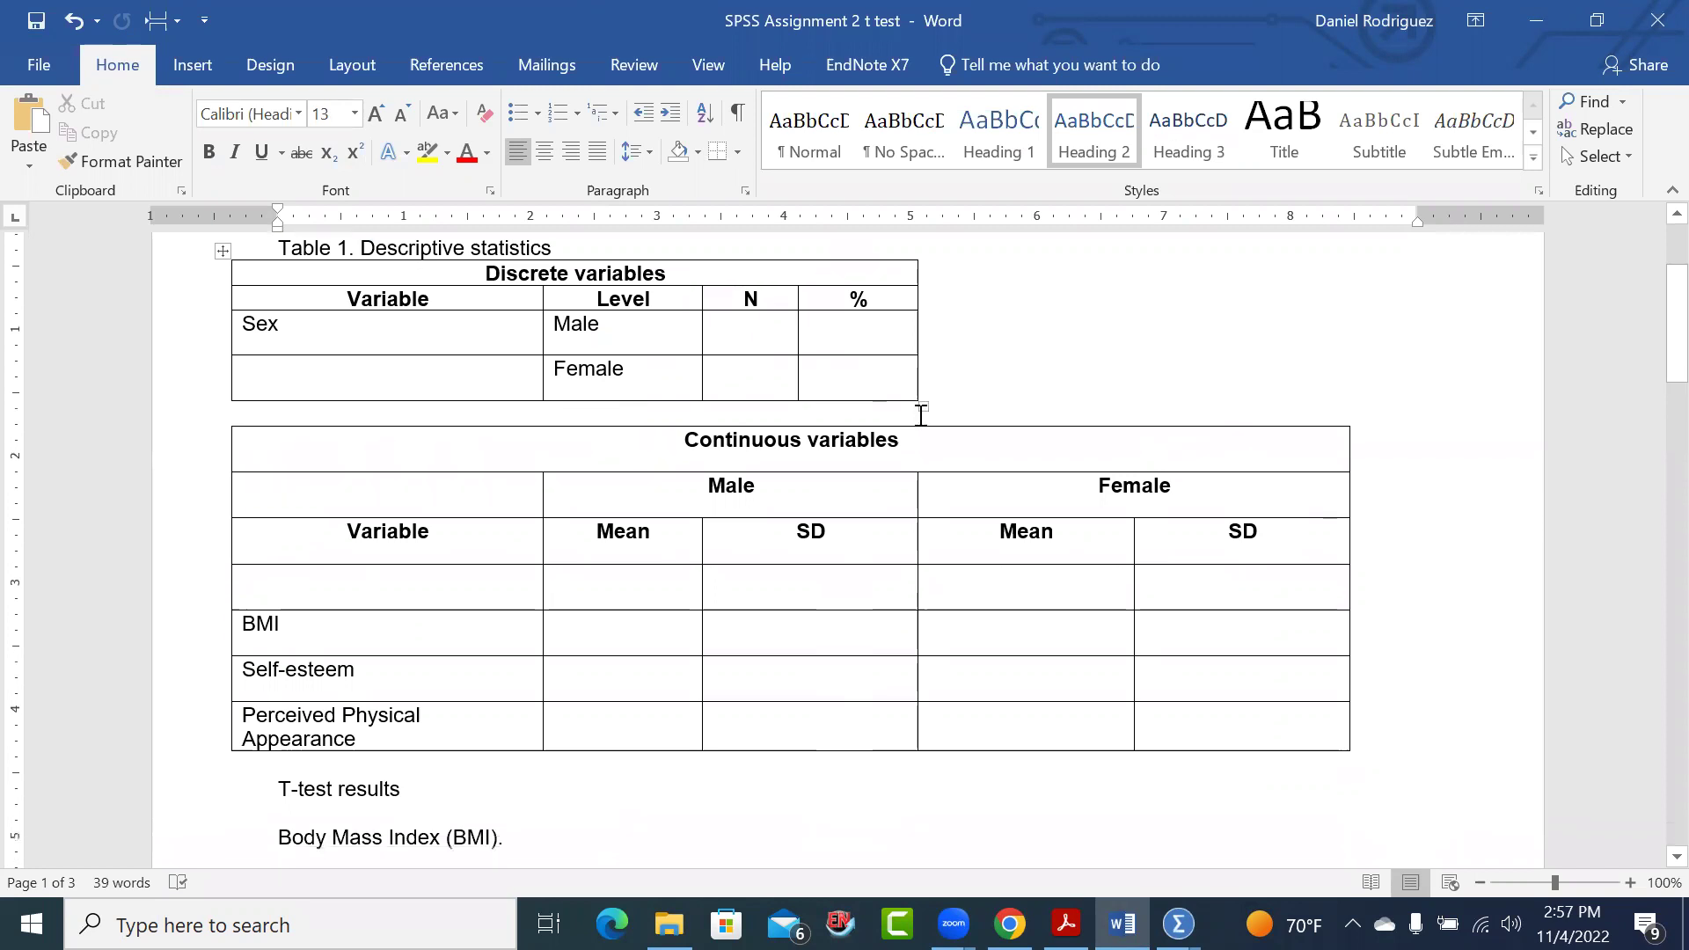
scroll(848, 528, "down", 1)
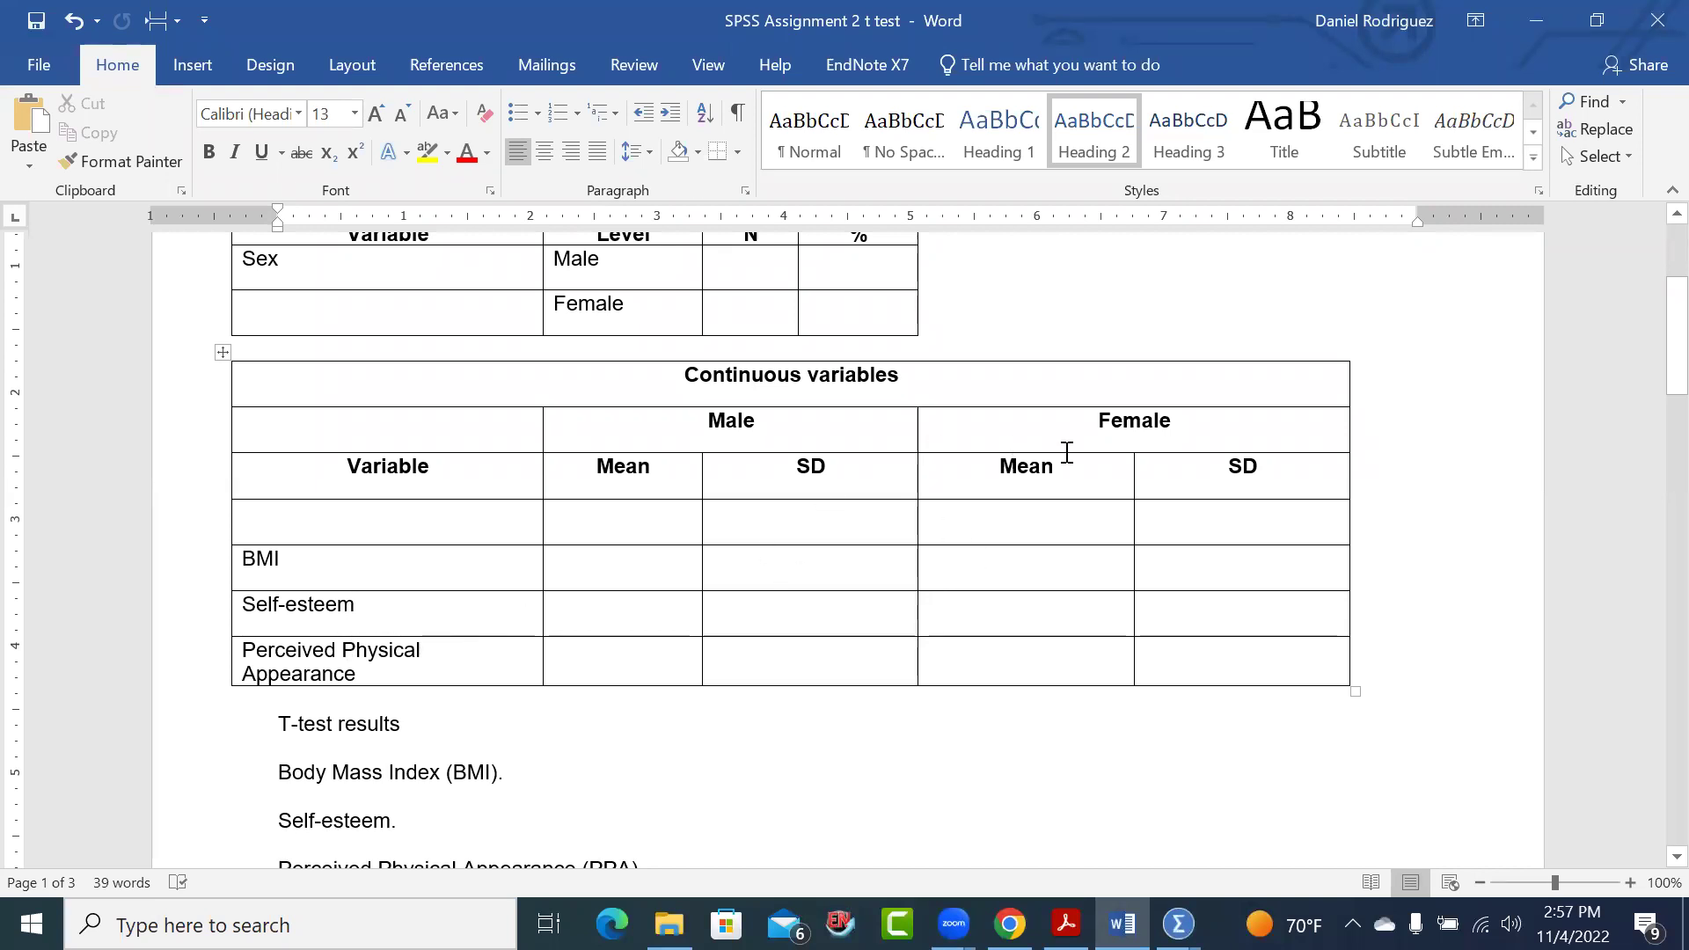
scroll(1067, 453, "down", 5)
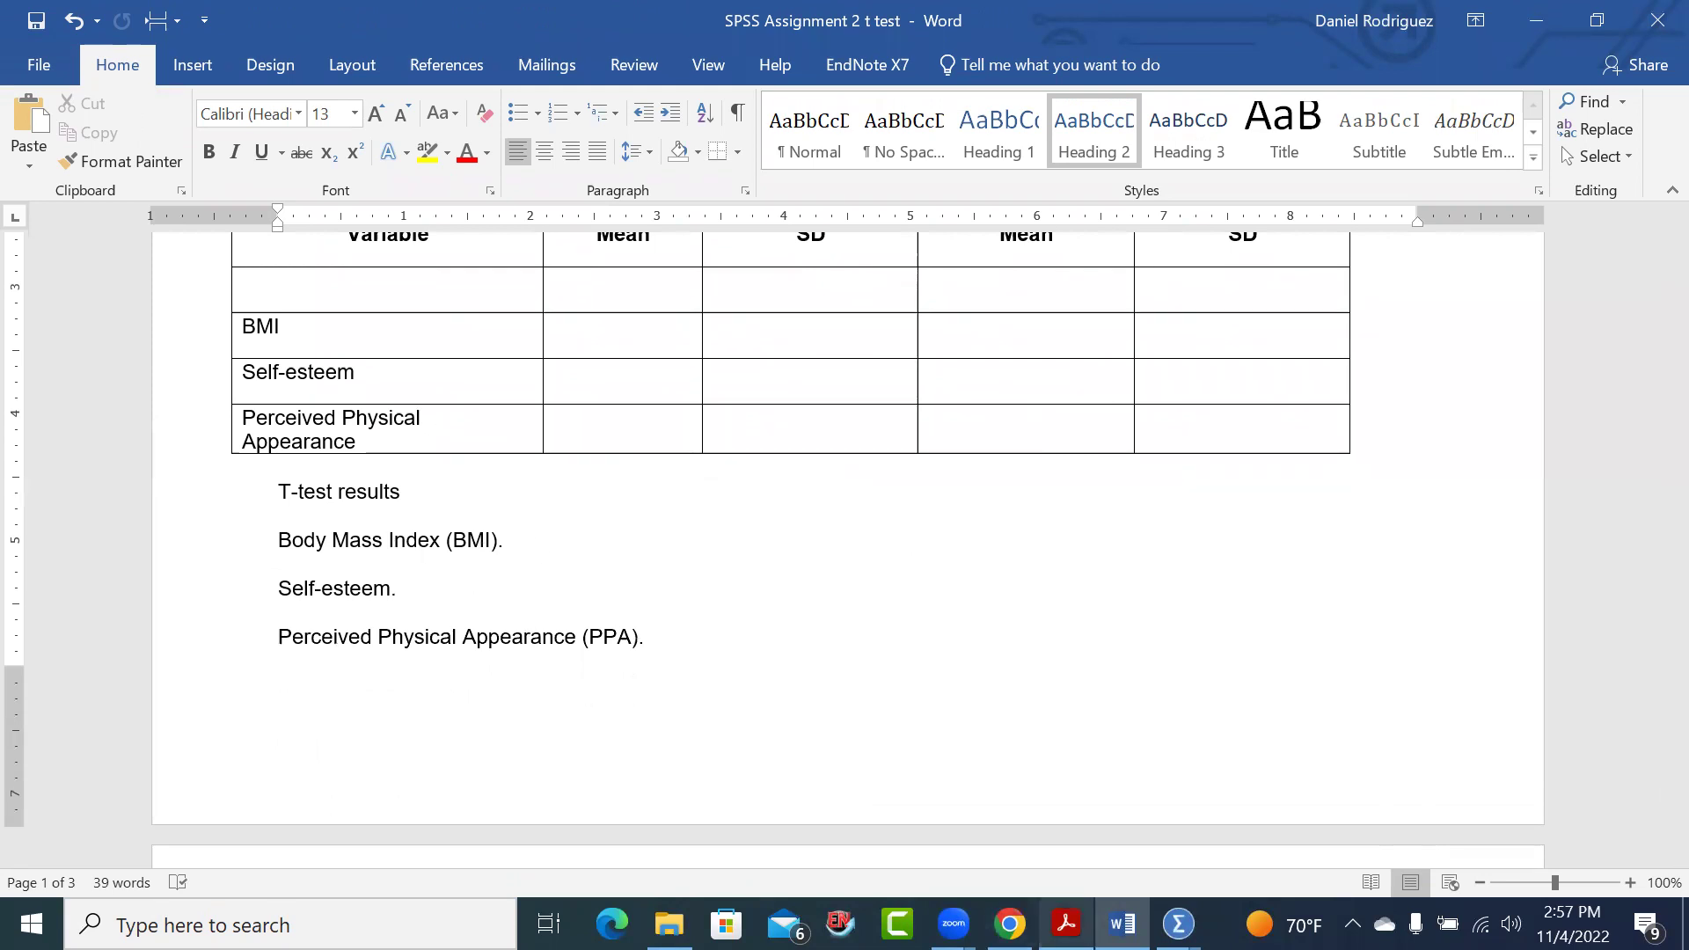
Reread the SPSS Assignment 2 instructions and write-up example in Chrome, and return to the results tables in Word
mouse_move(1122, 924)
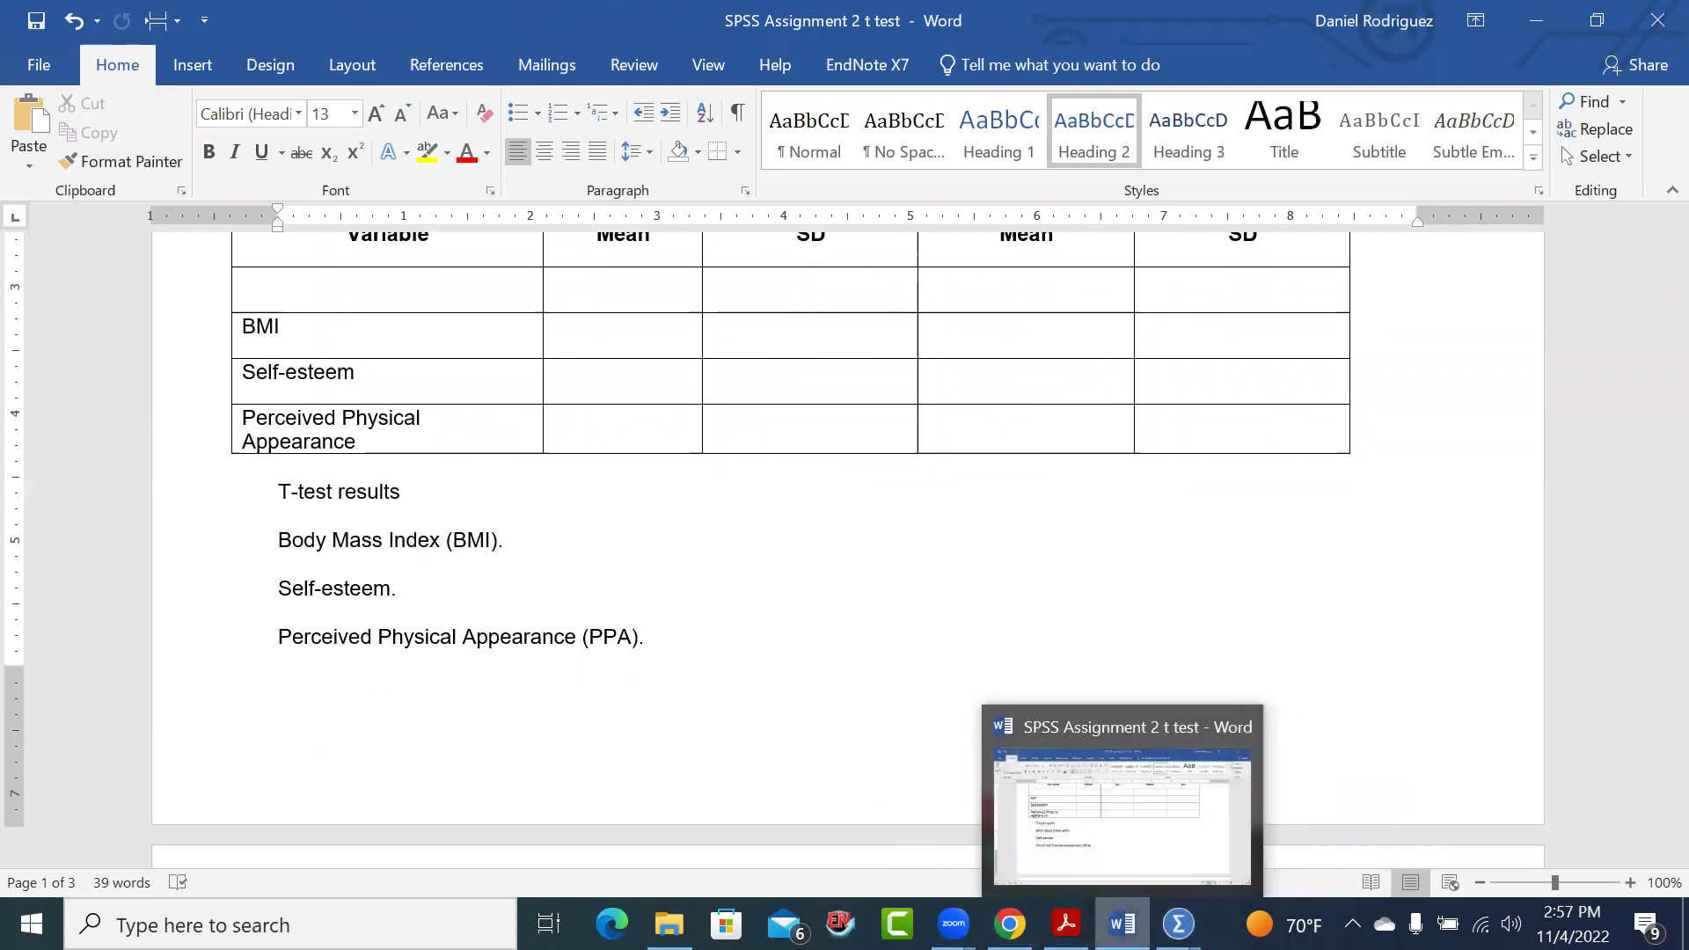
mouse_move(1010, 924)
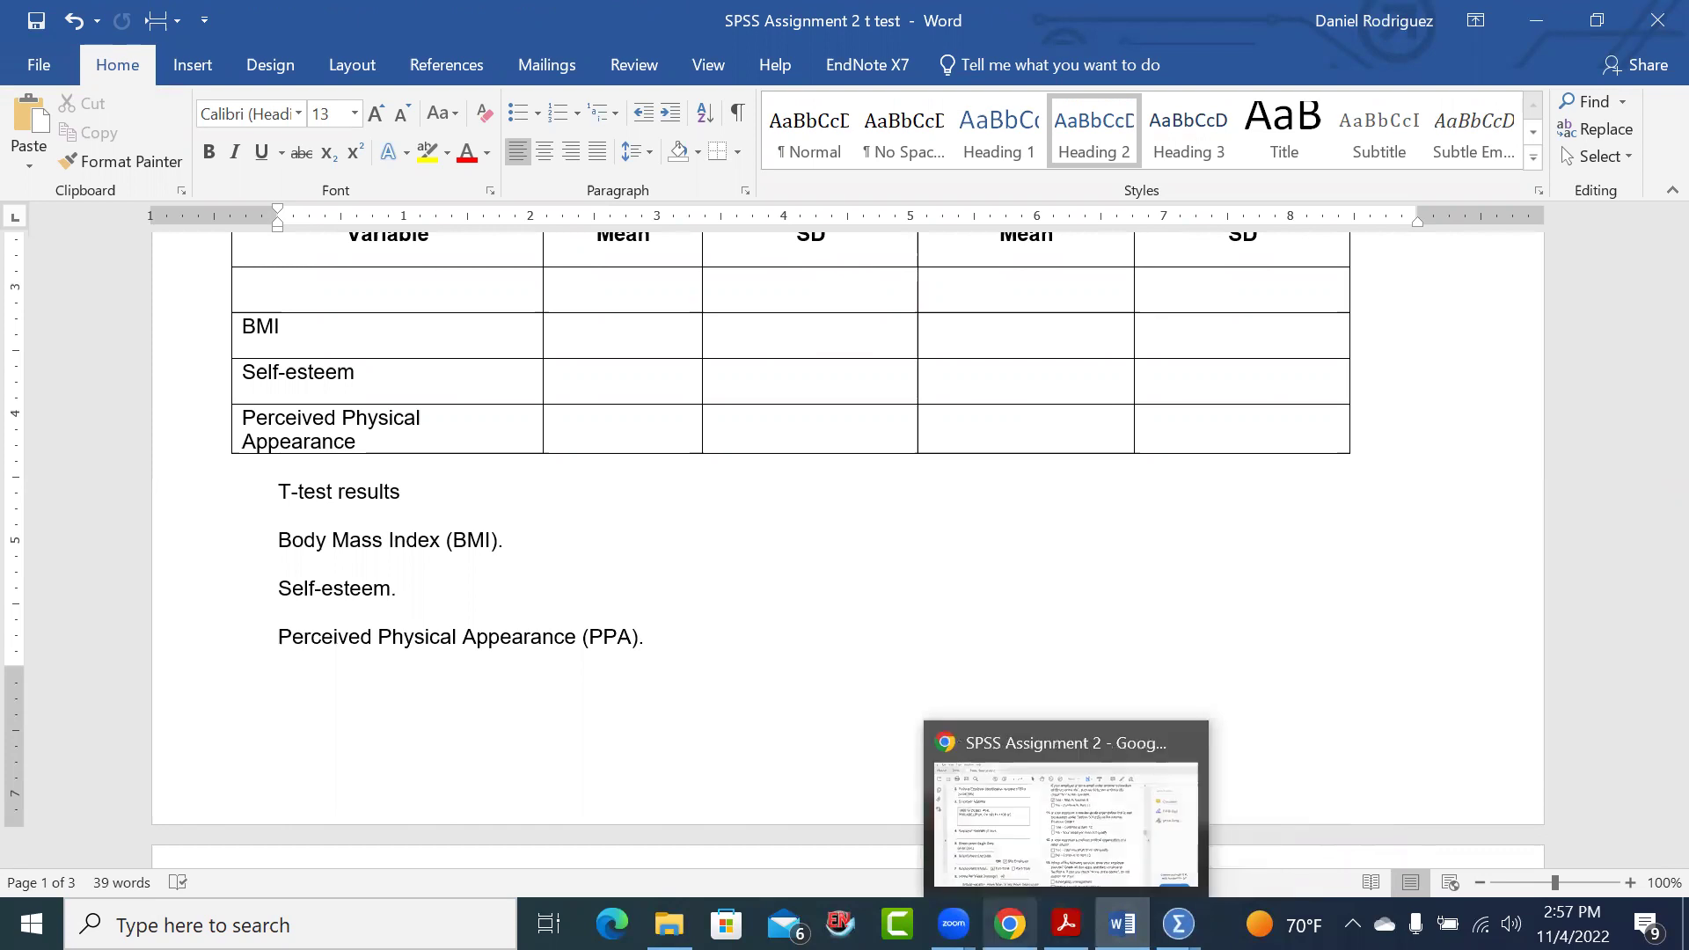
left_click(1028, 838)
scroll(1076, 704, "down", 2)
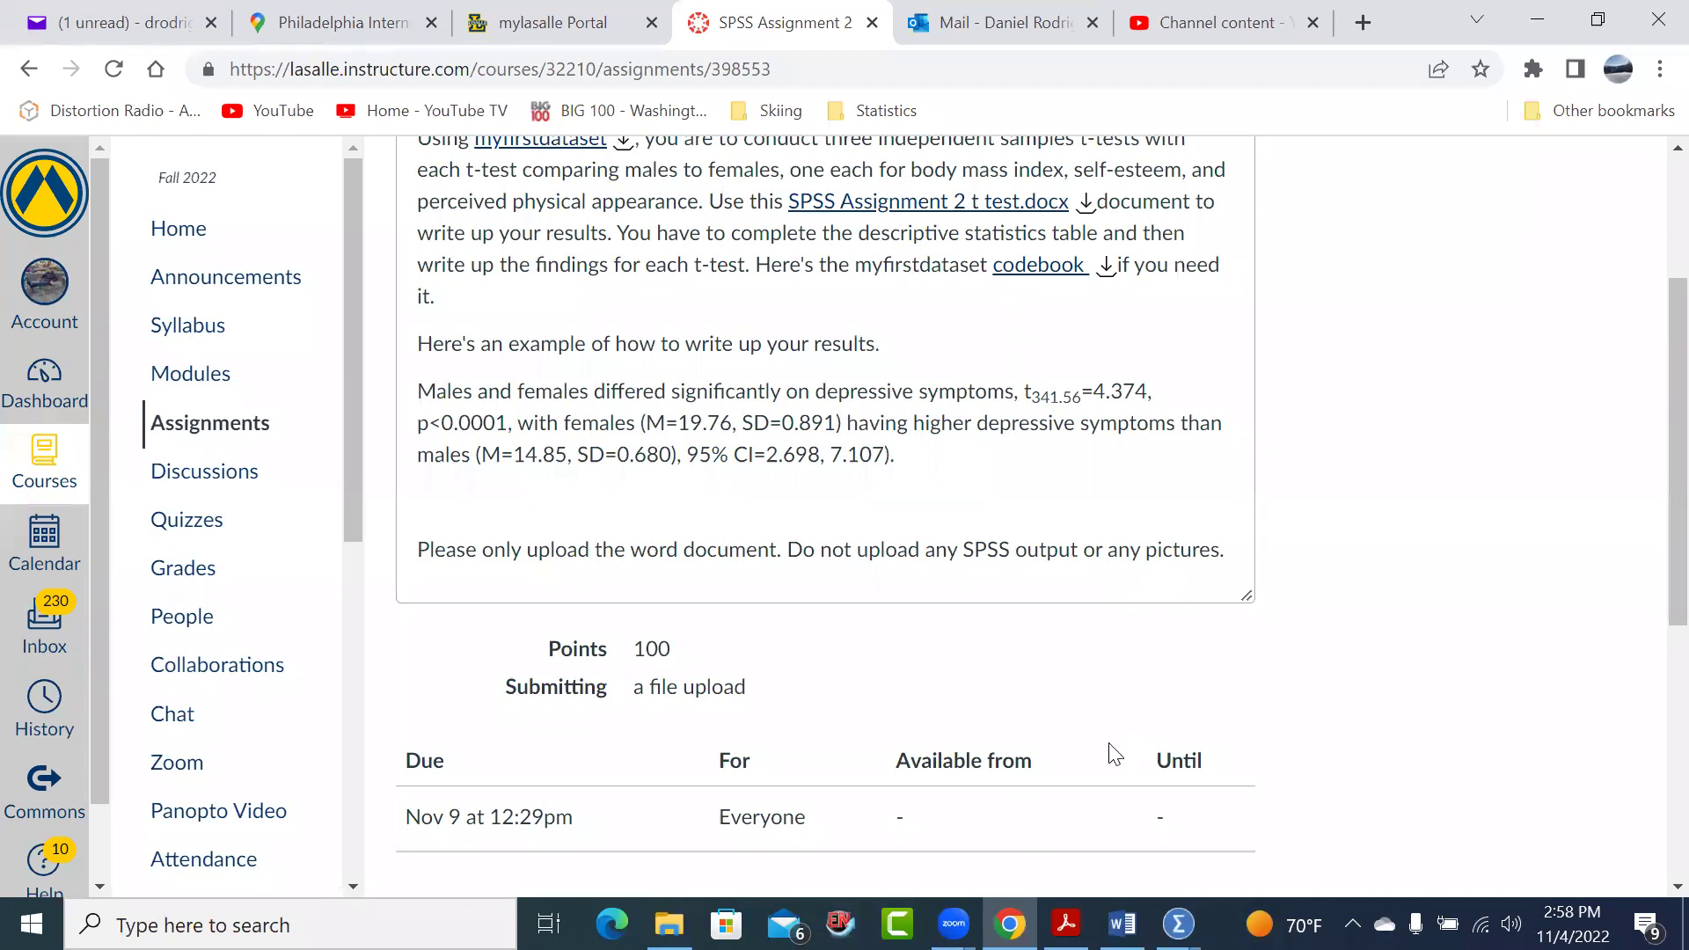
mouse_move(1122, 924)
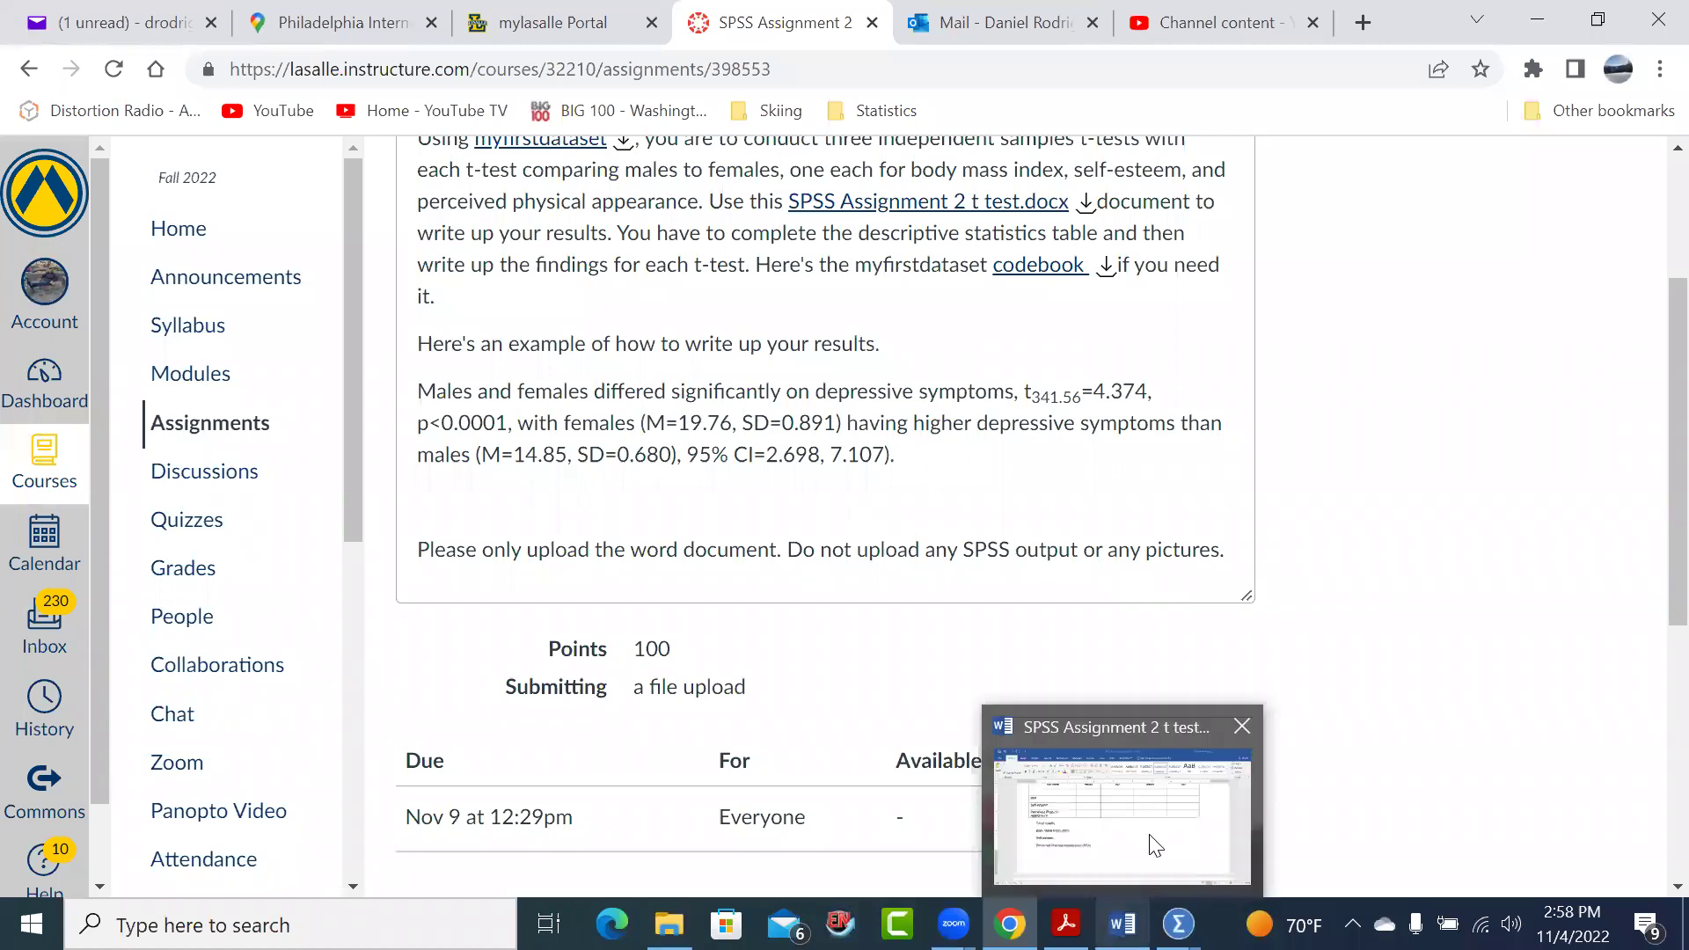
left_click(1148, 840)
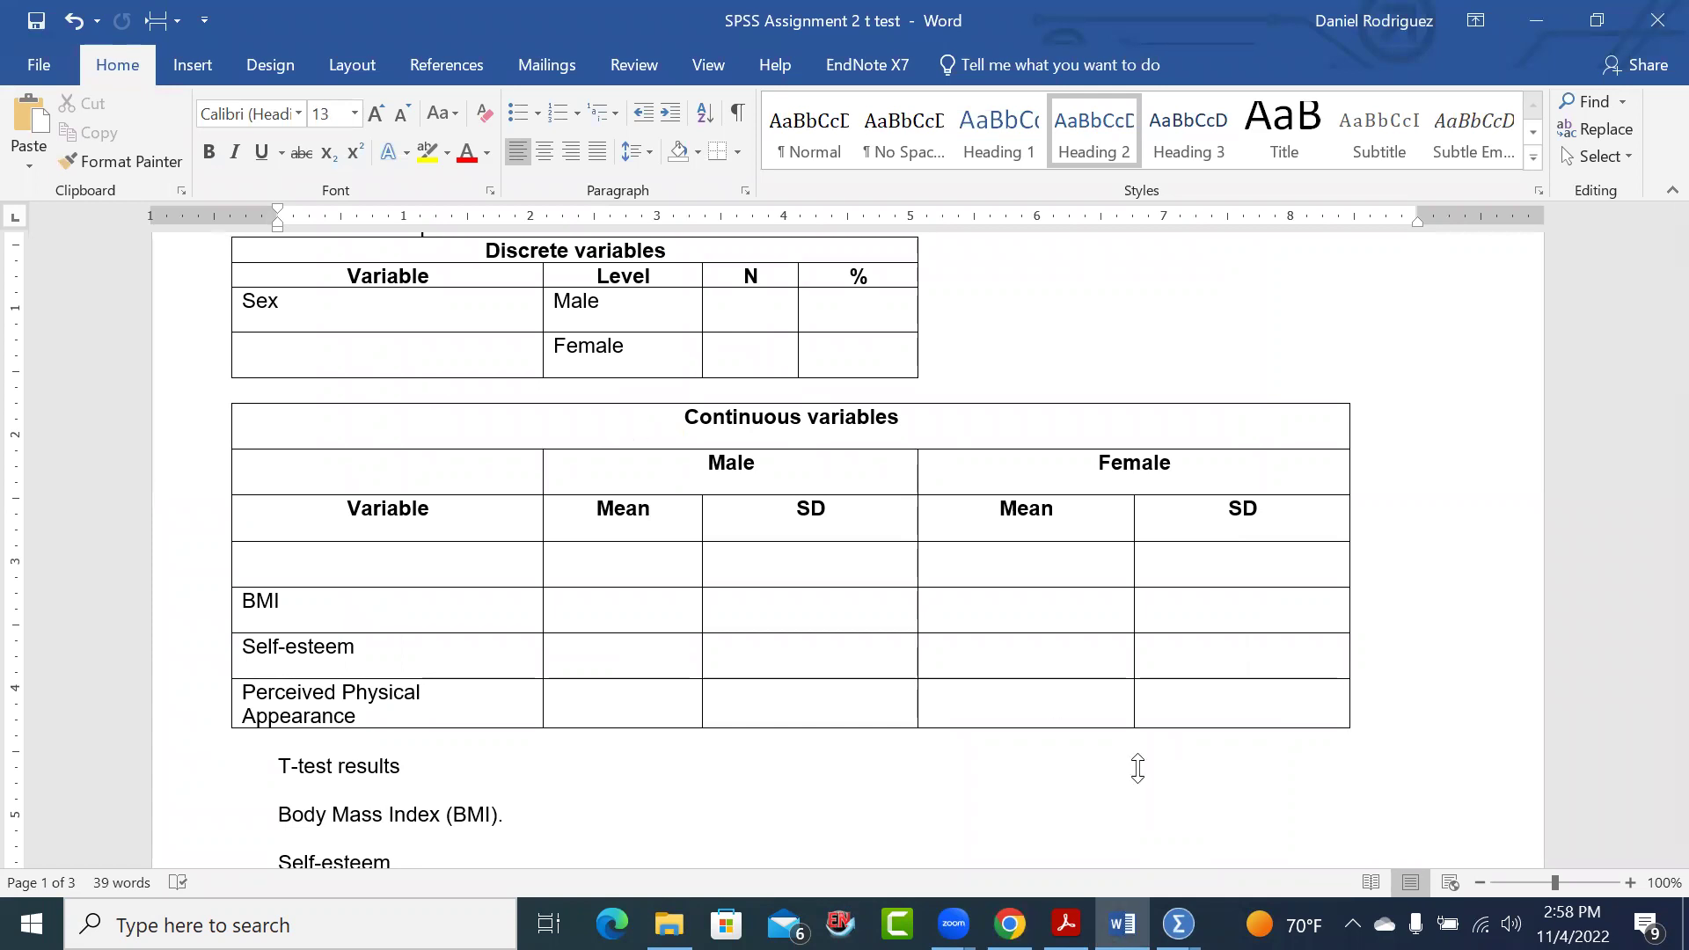
Switch to the weight.sav dataset in SPSS Statistics and check the value labels defined for the Sex variable
mouse_move(1176, 923)
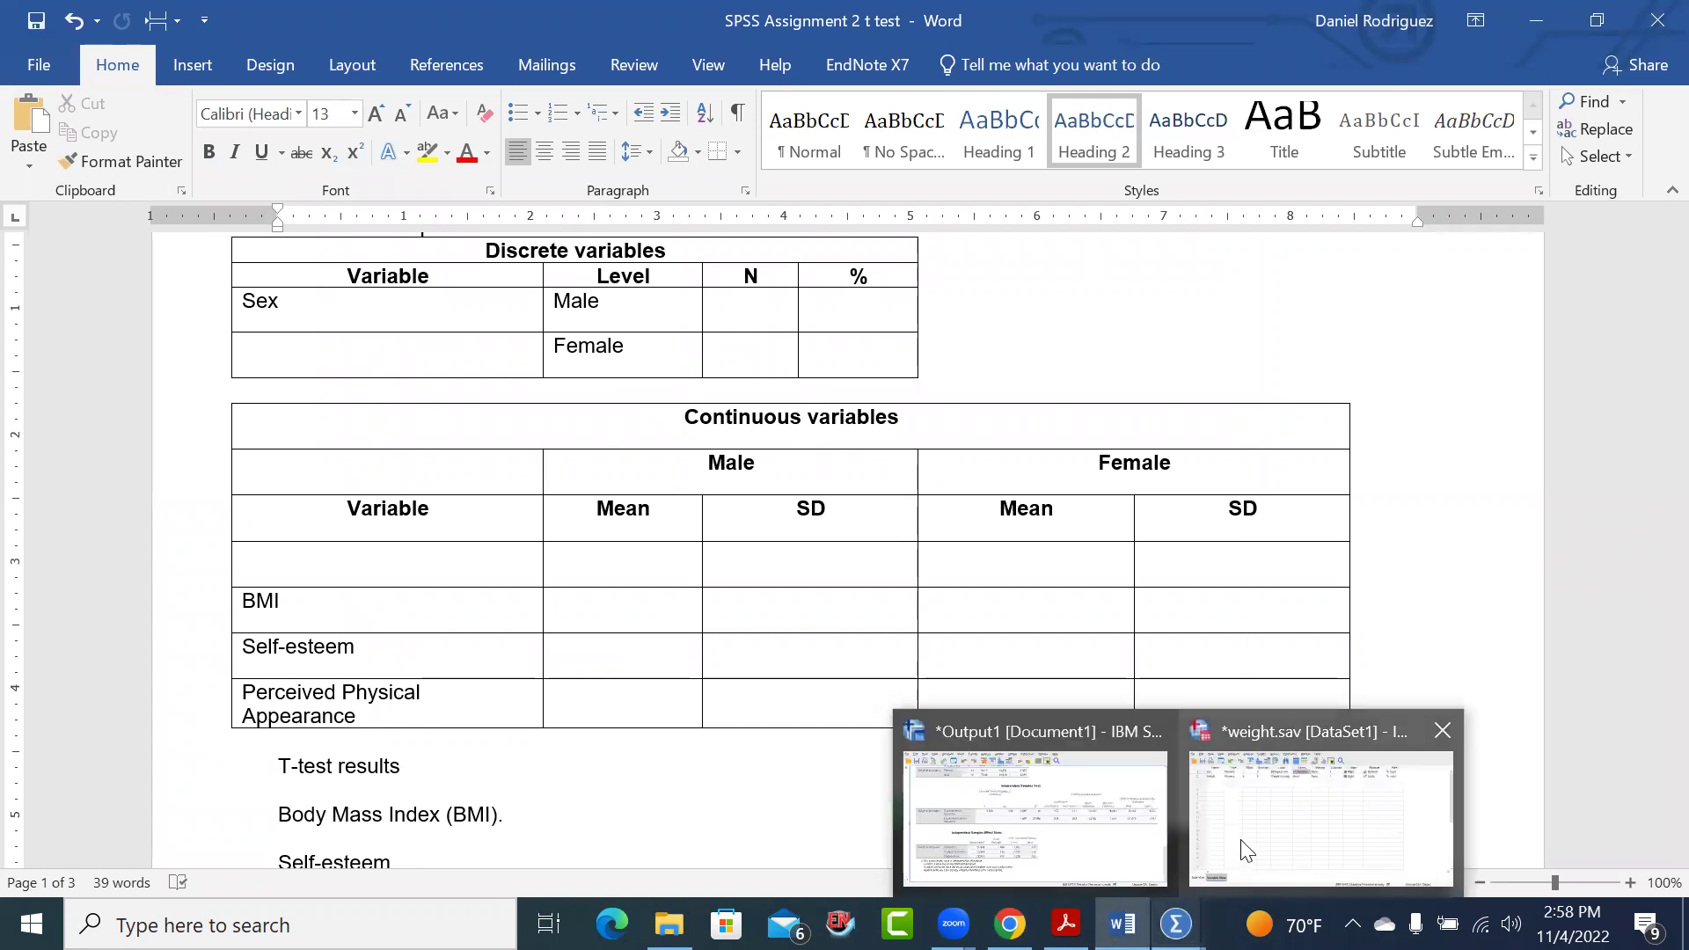
left_click(1248, 850)
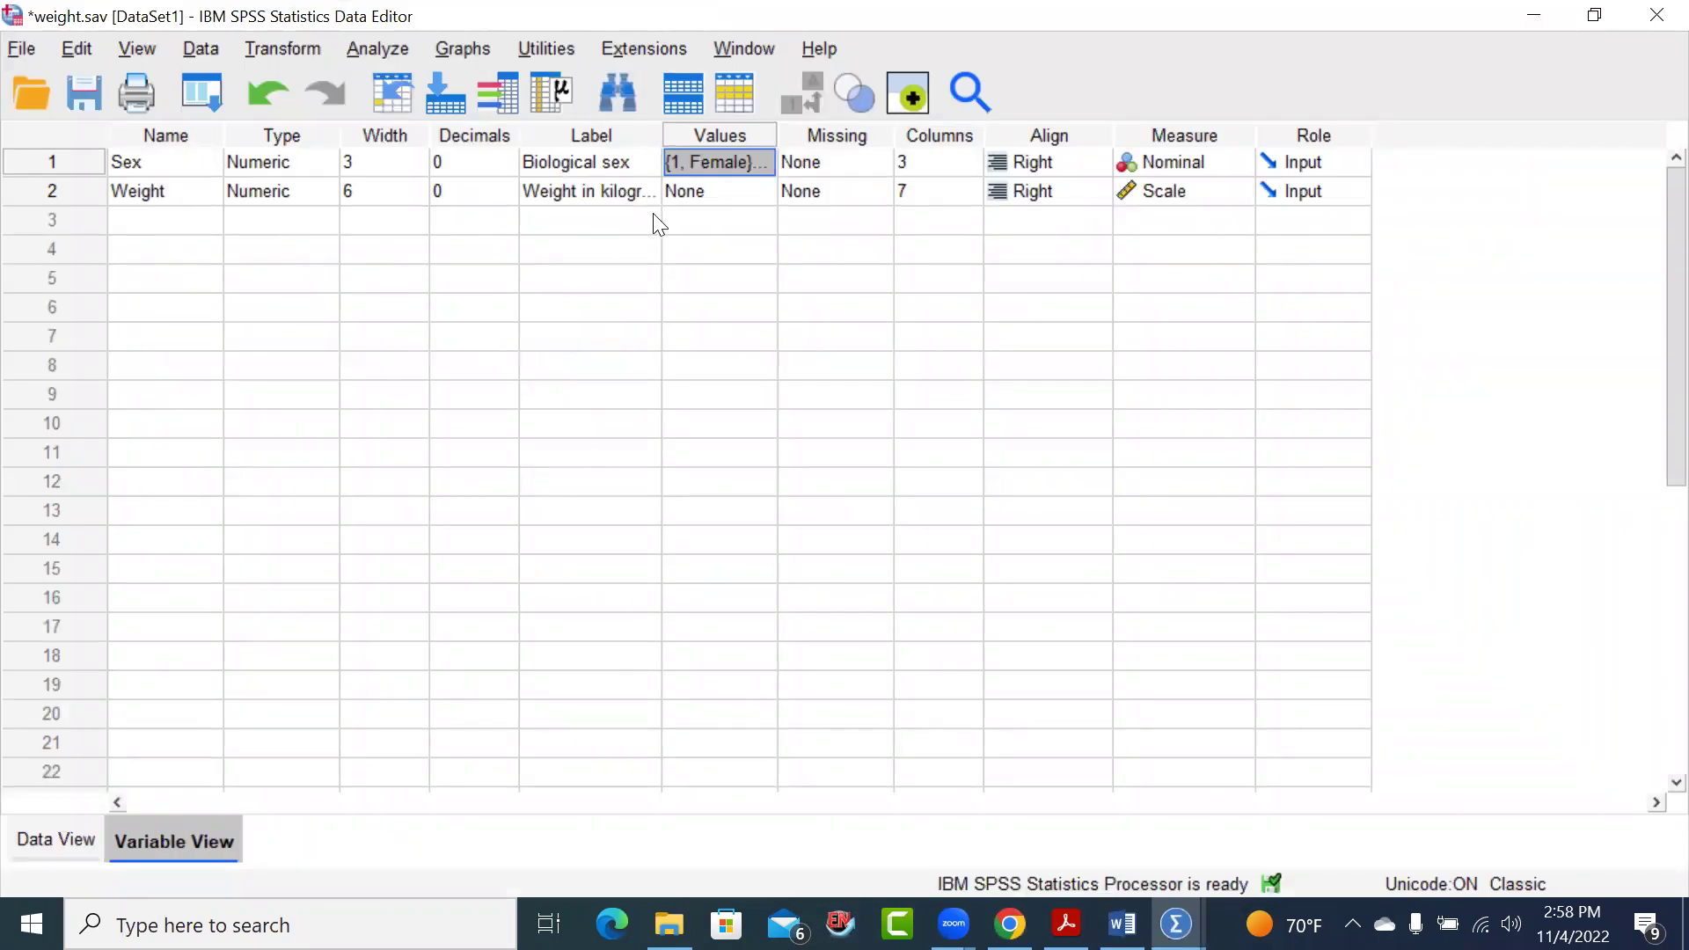
left_click(762, 166)
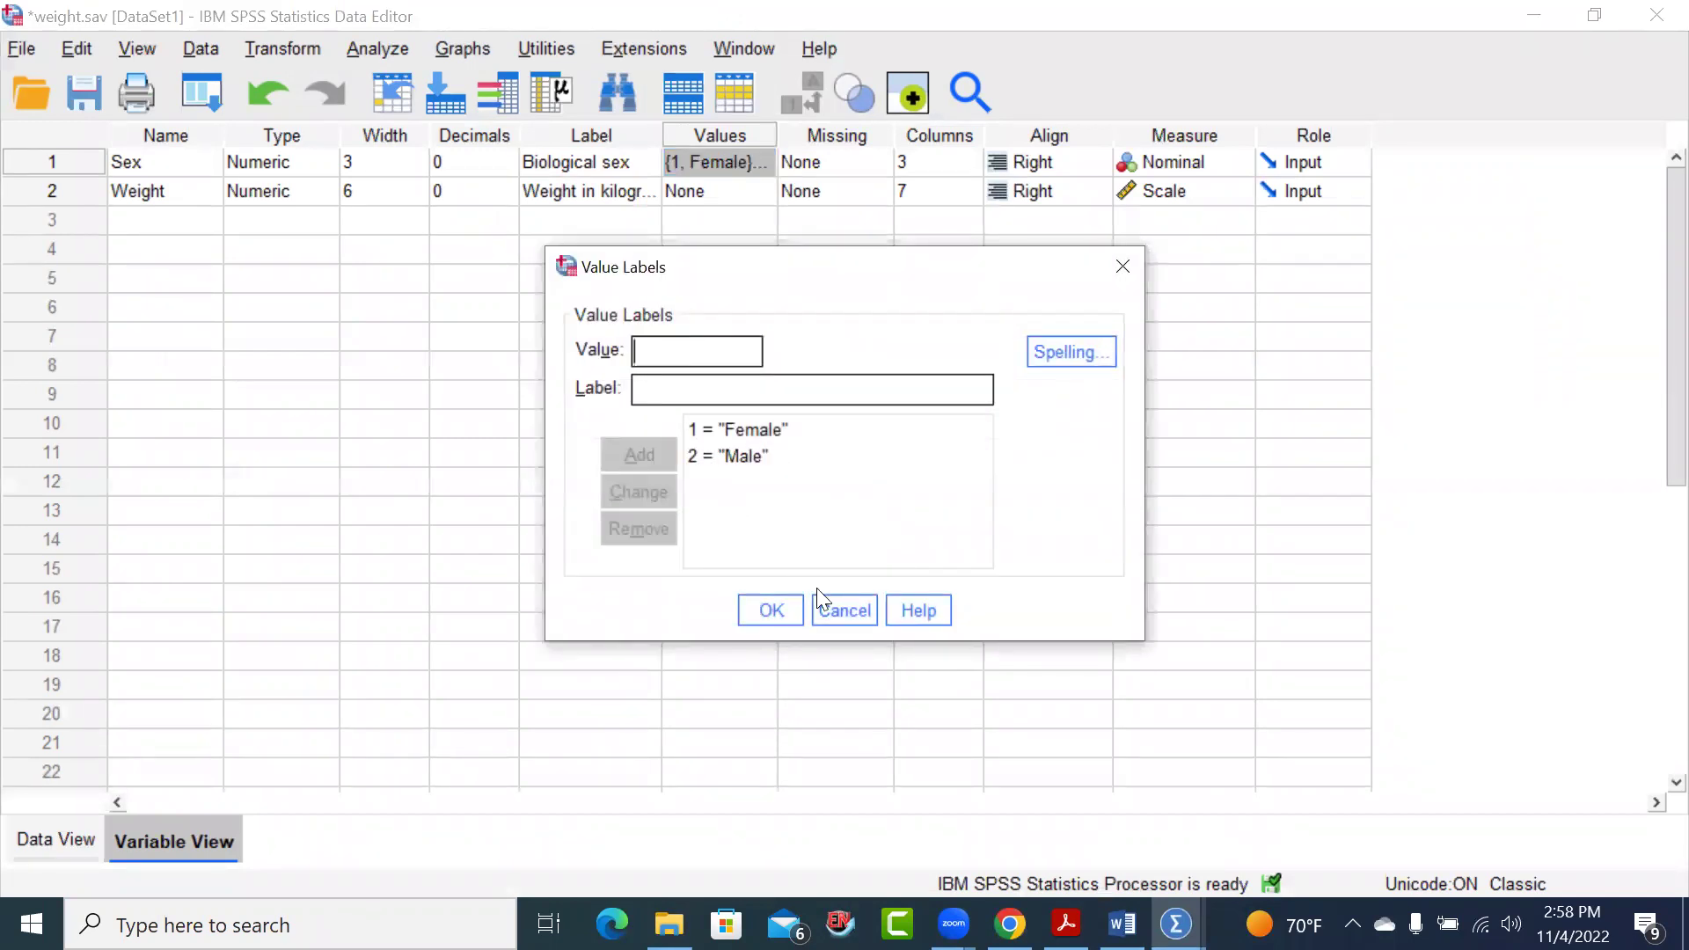
left_click(840, 612)
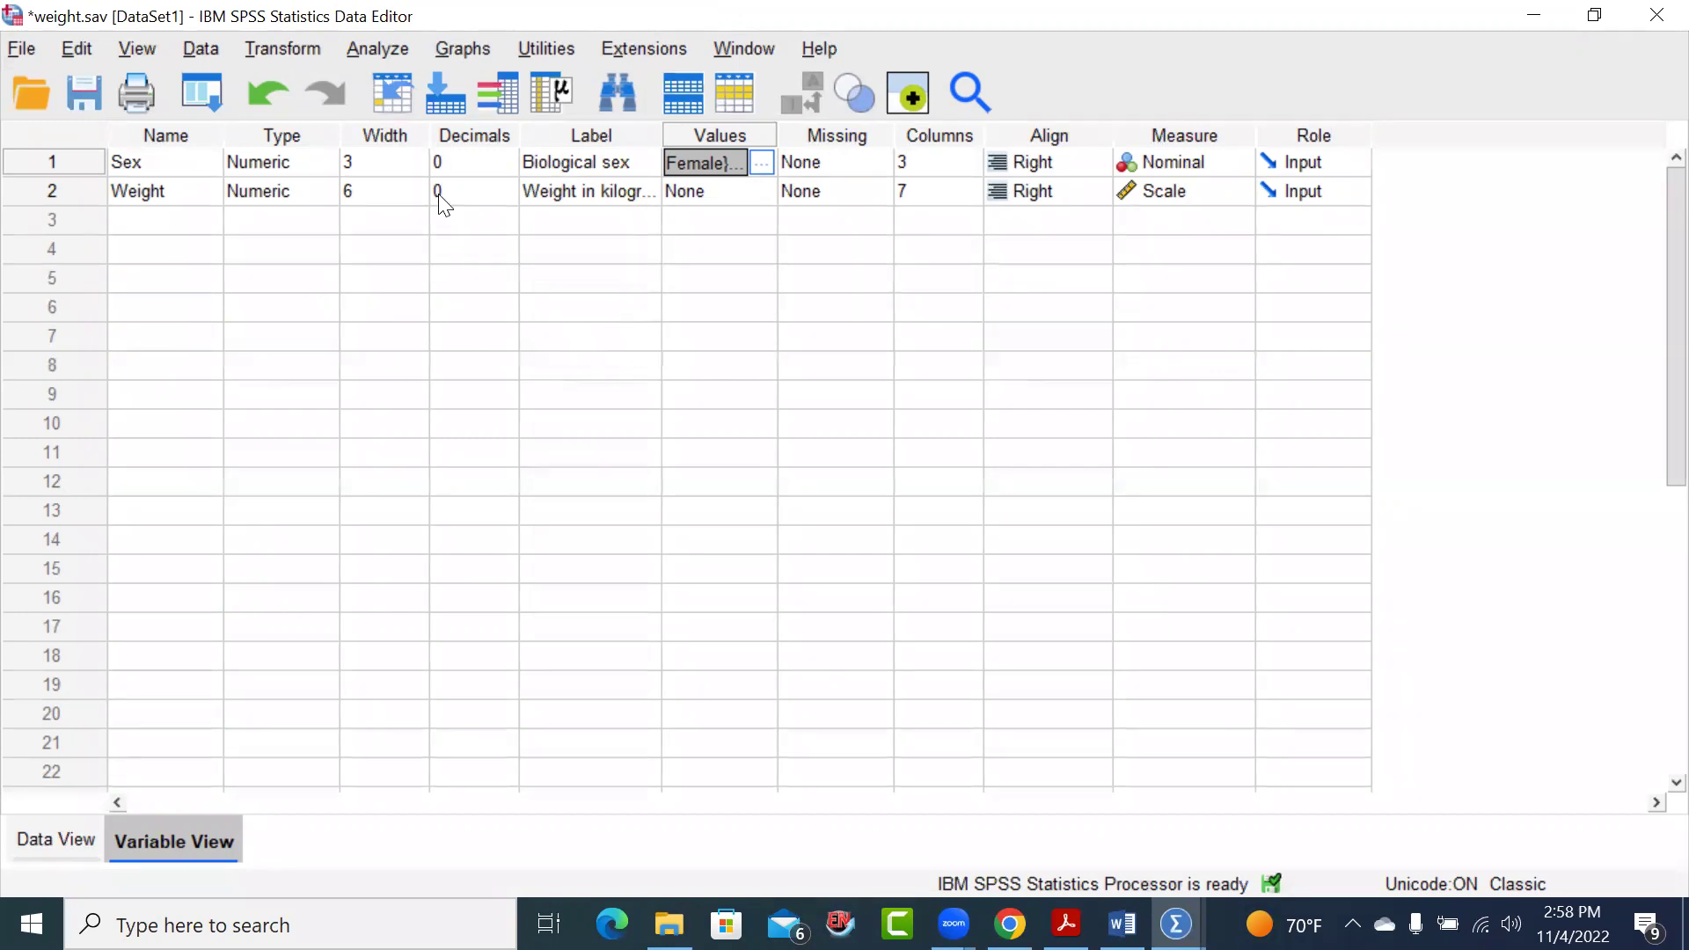
Reset the Frequencies settings and run a frequency table for Biological sex only
left_click(382, 49)
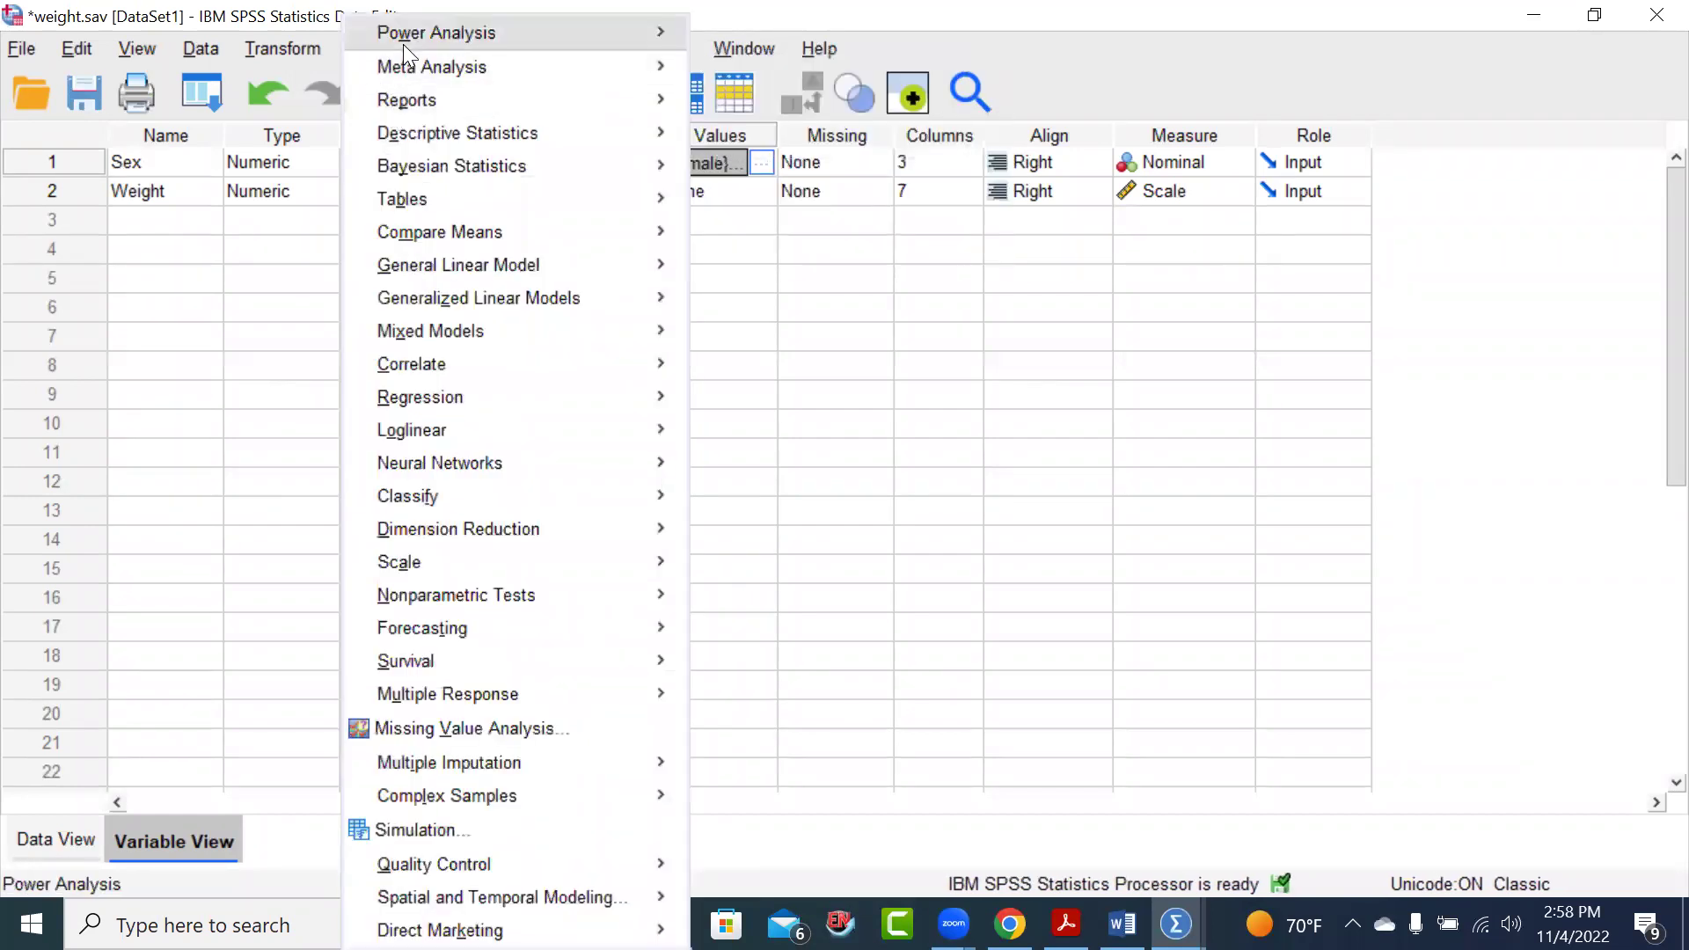
mouse_move(426, 132)
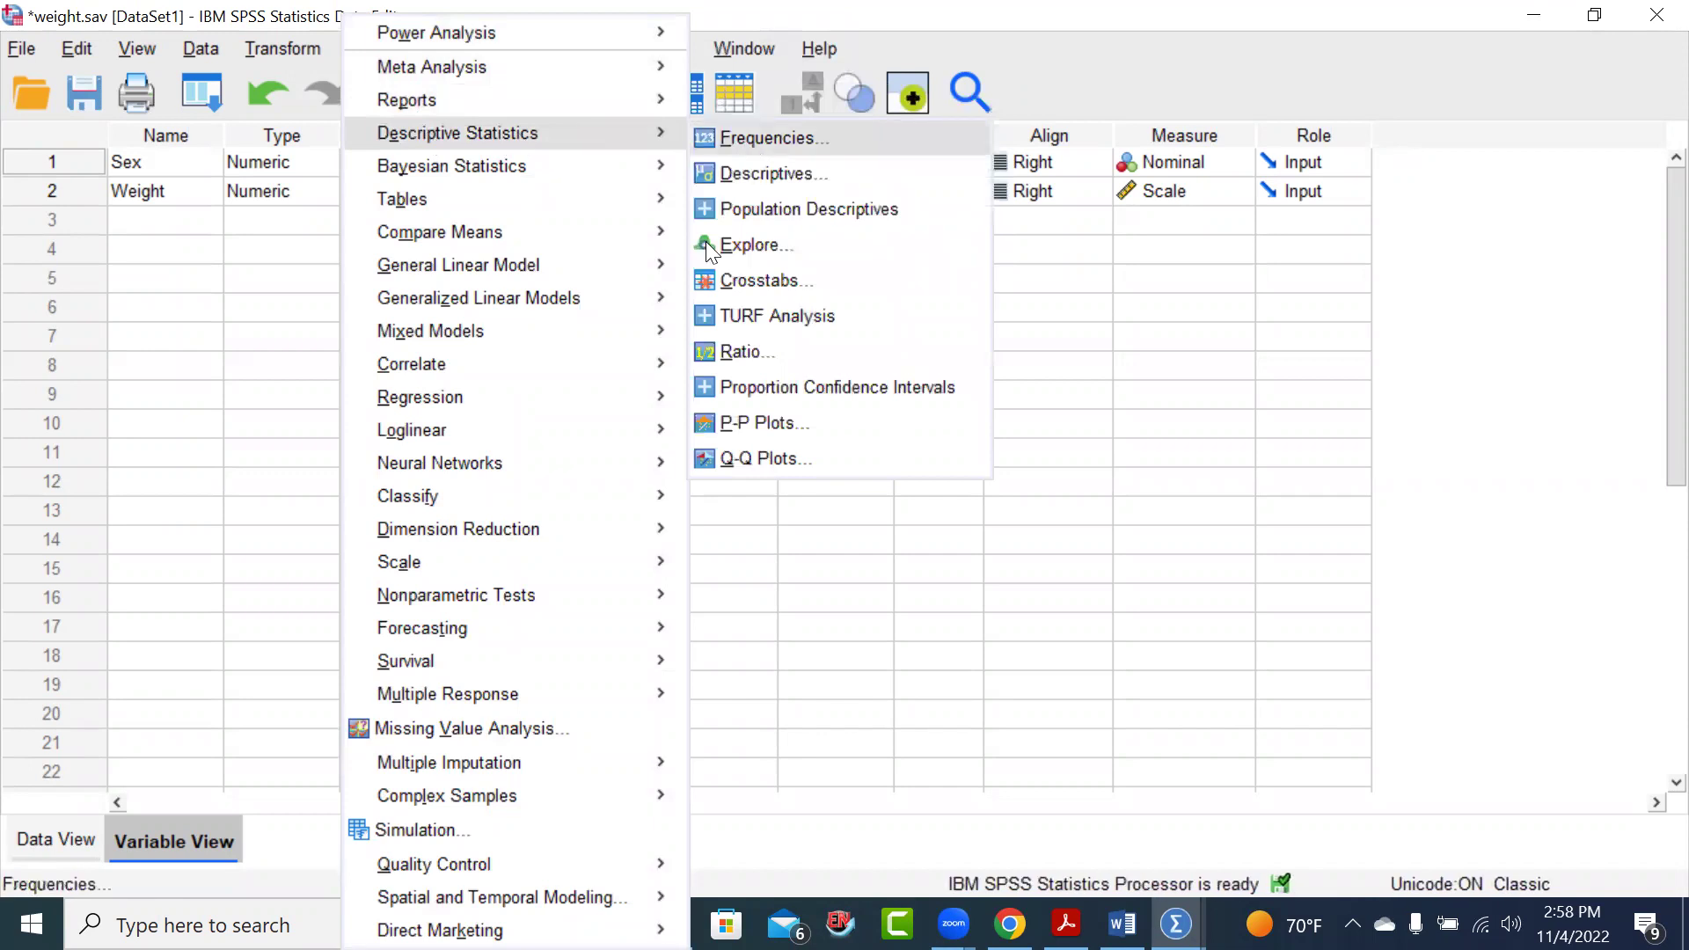
left_click(746, 140)
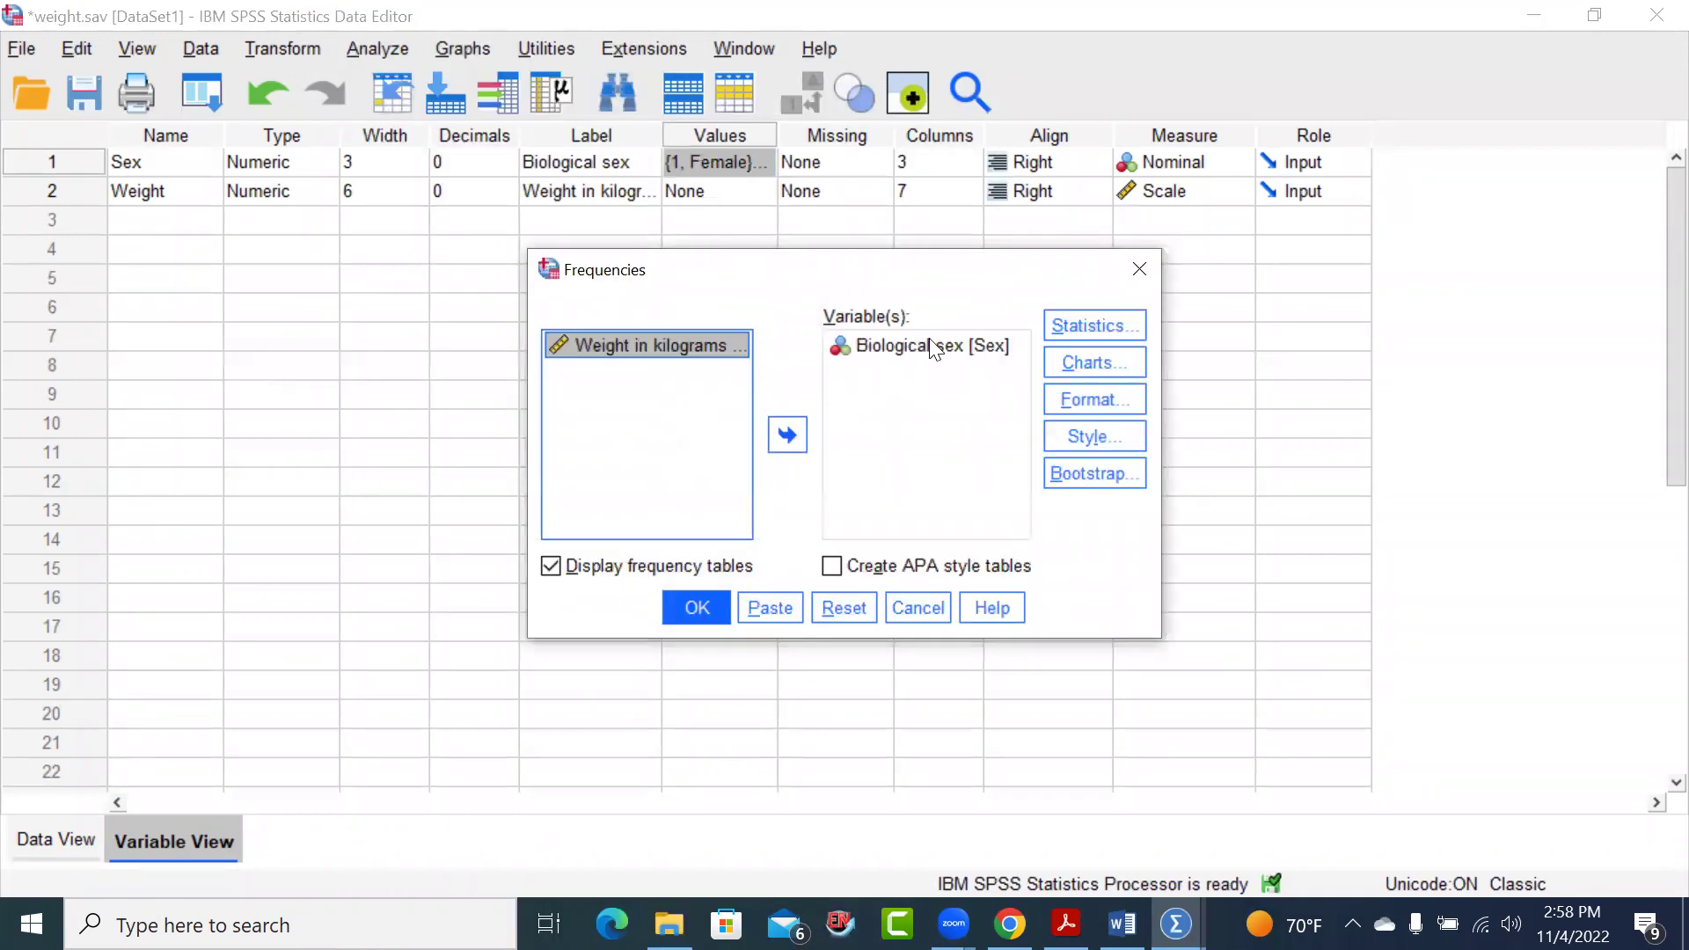
left_click(842, 606)
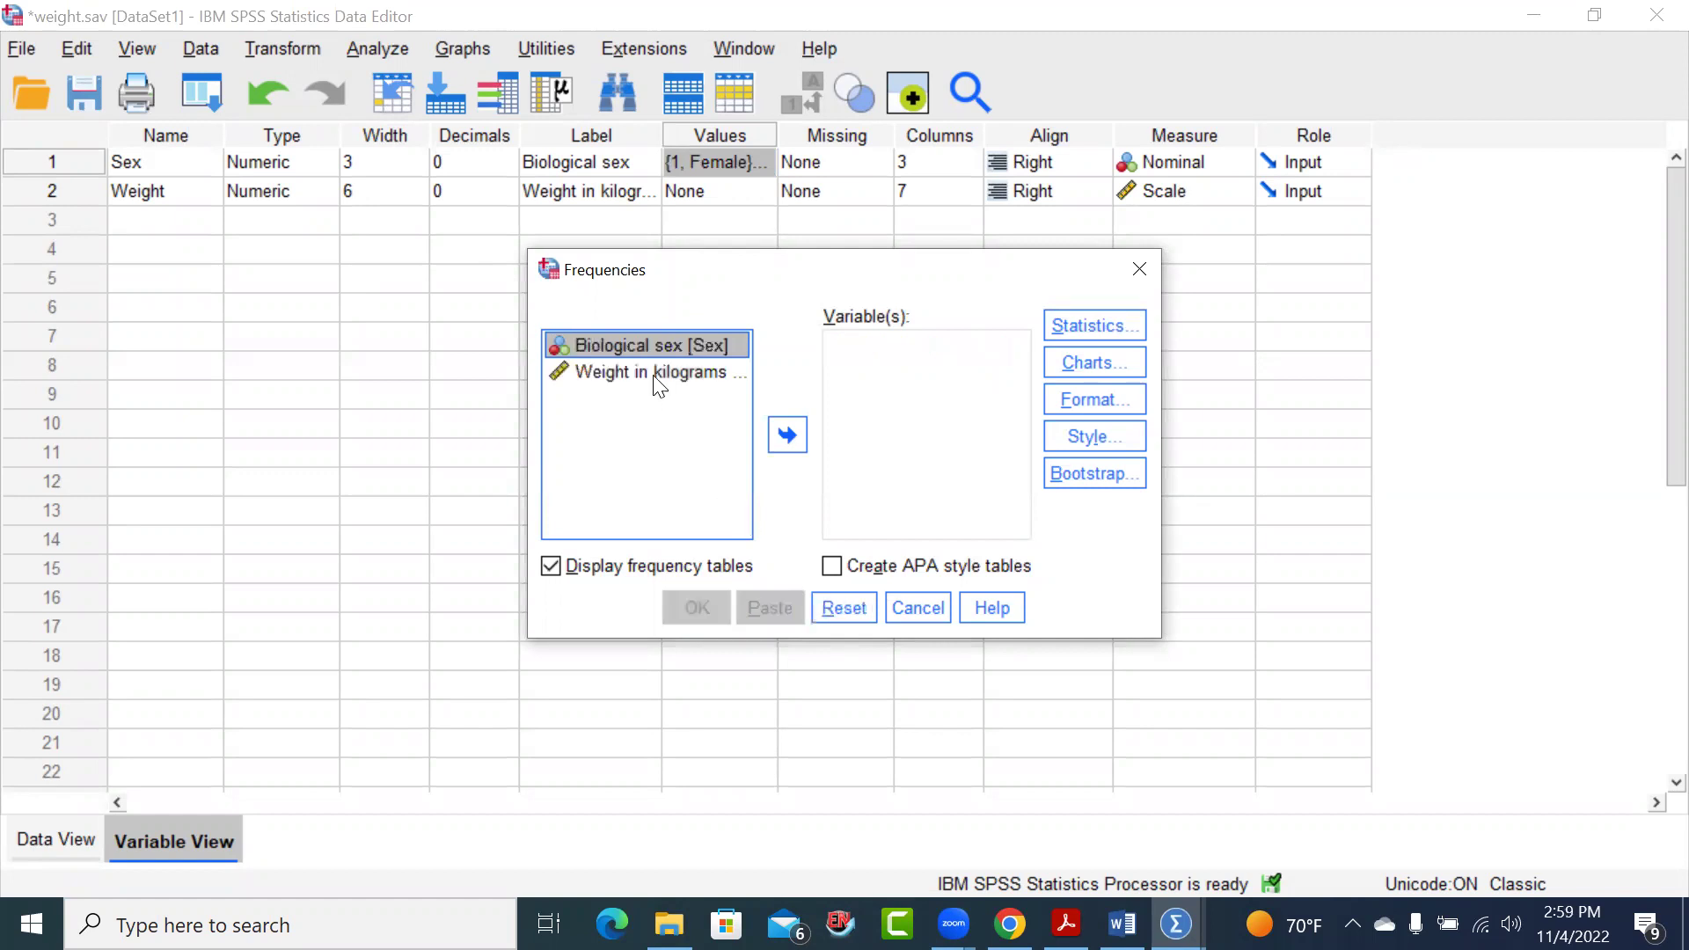
left_click_drag(664, 342, 880, 352)
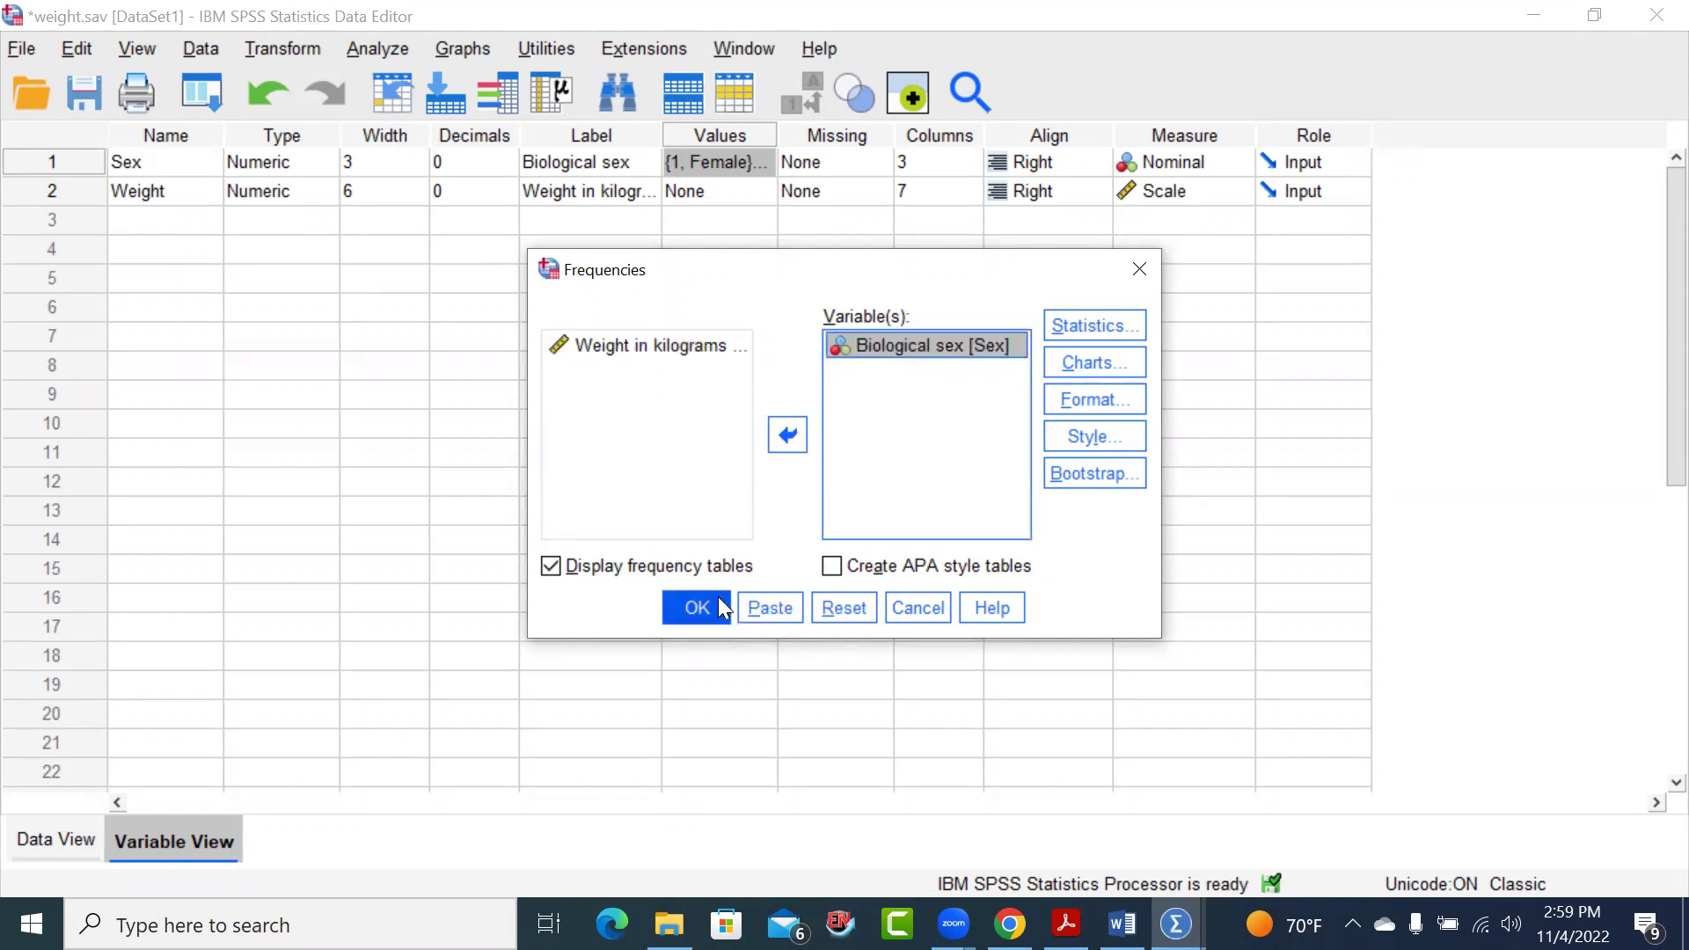
left_click(695, 605)
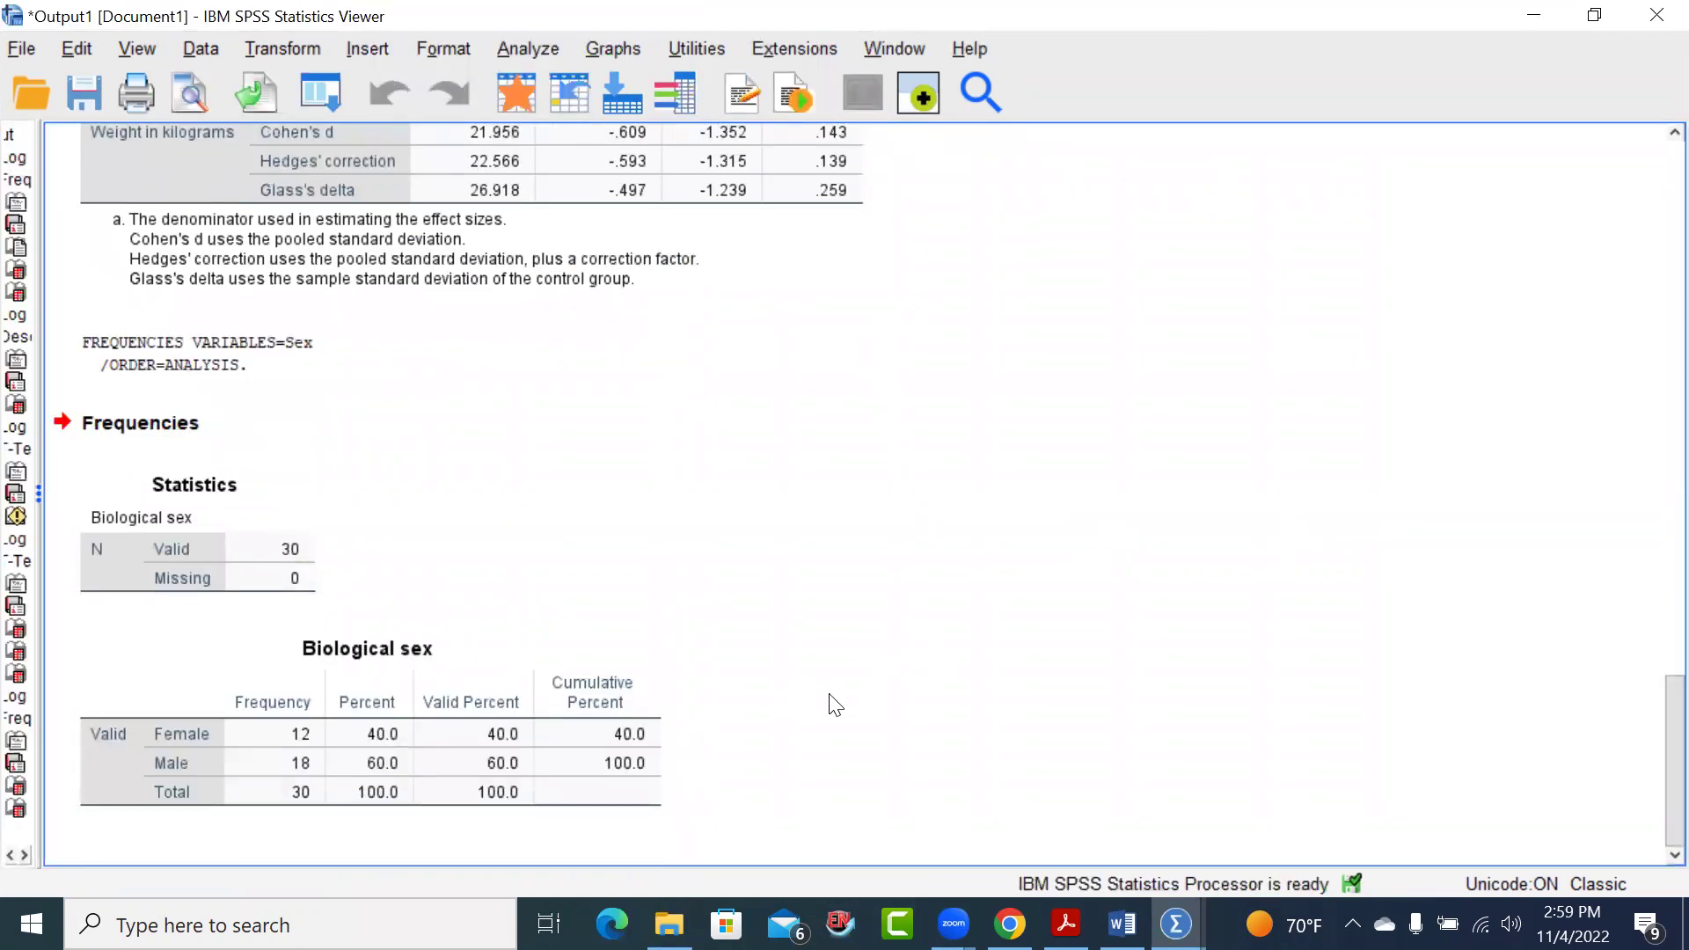
Examine the frequencies and valid percents for females and males in the Biological sex output table
left_click(295, 695)
left_click(960, 783)
left_click(284, 772)
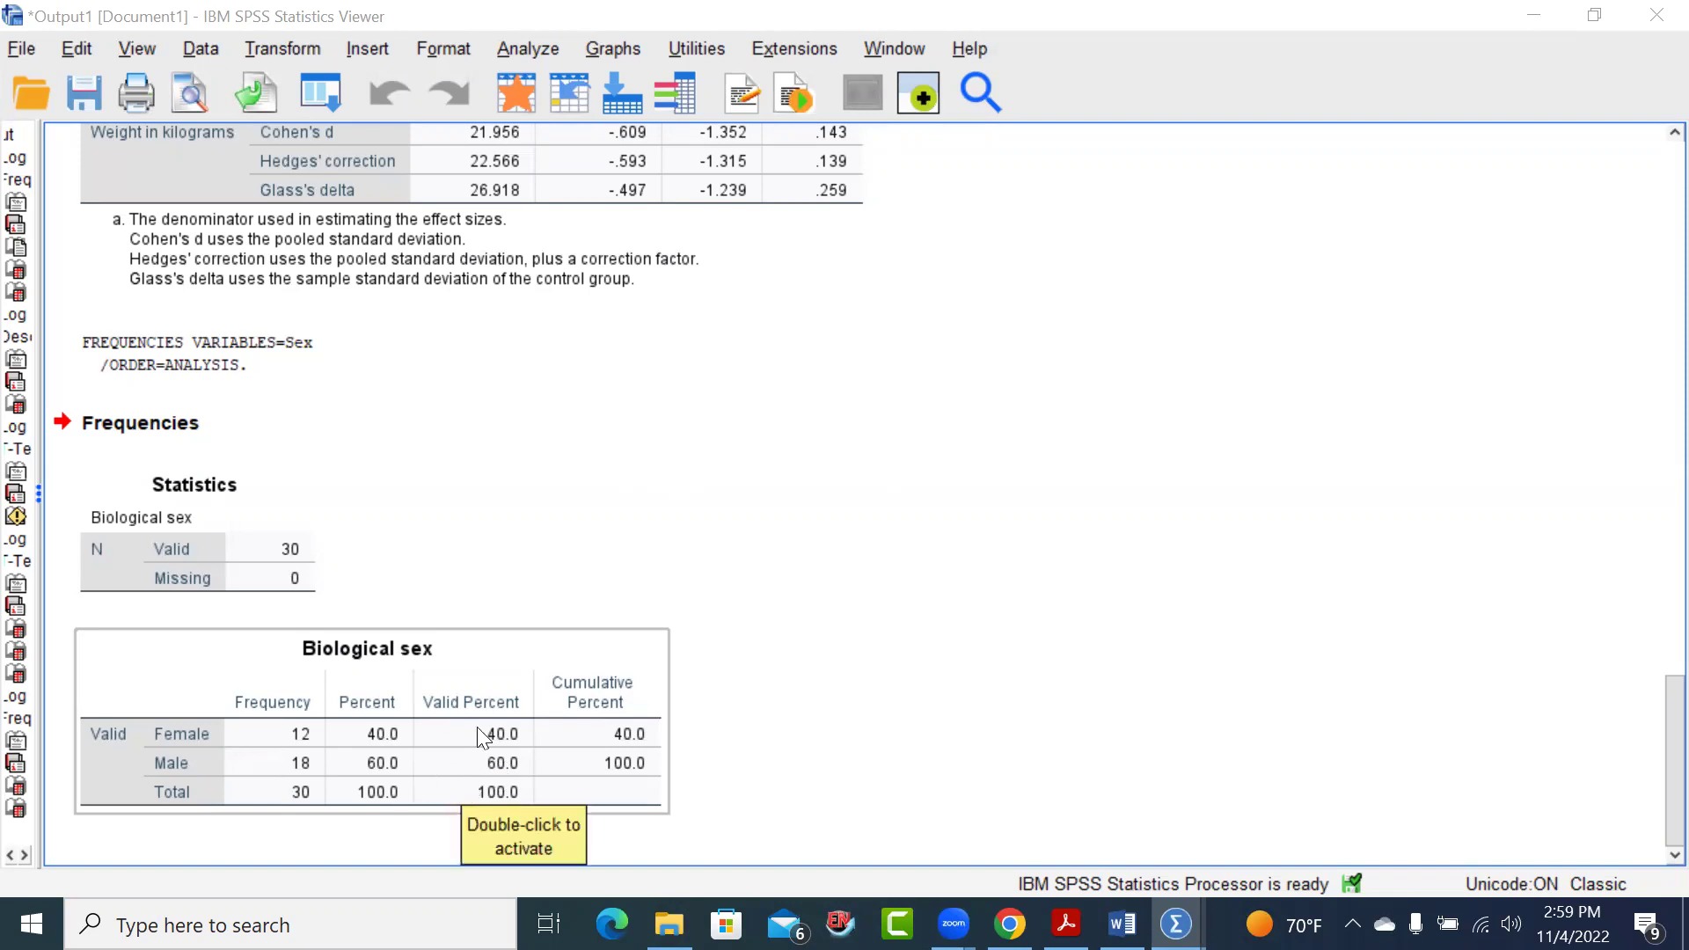
left_click(468, 856)
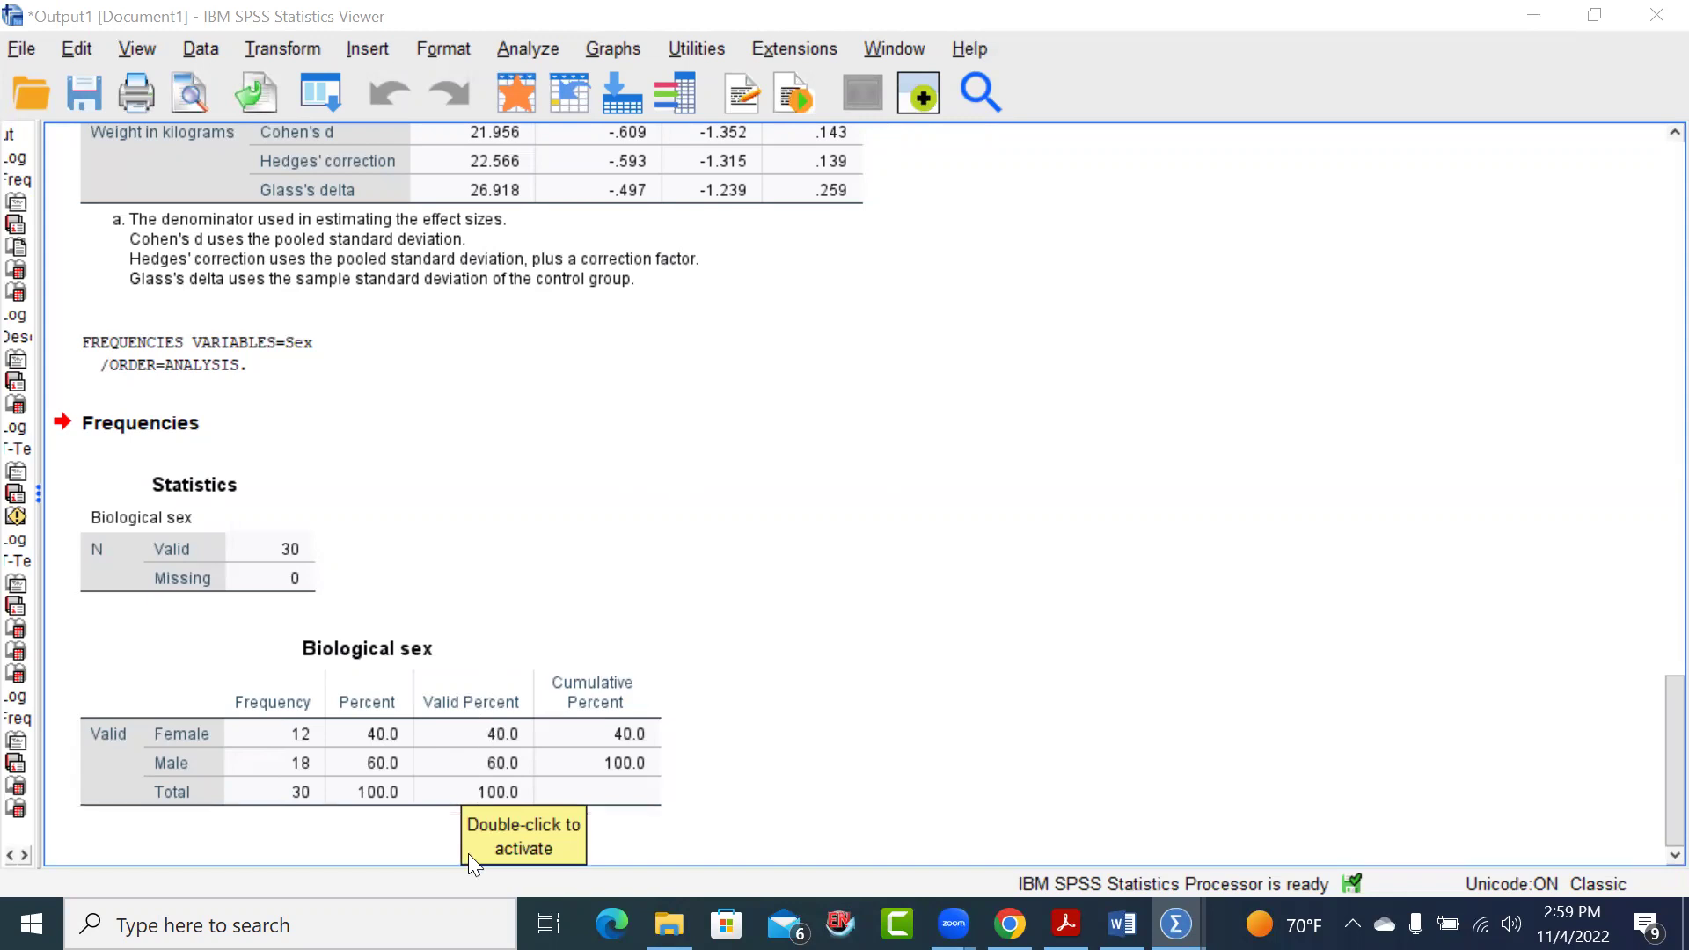
right_click(964, 732)
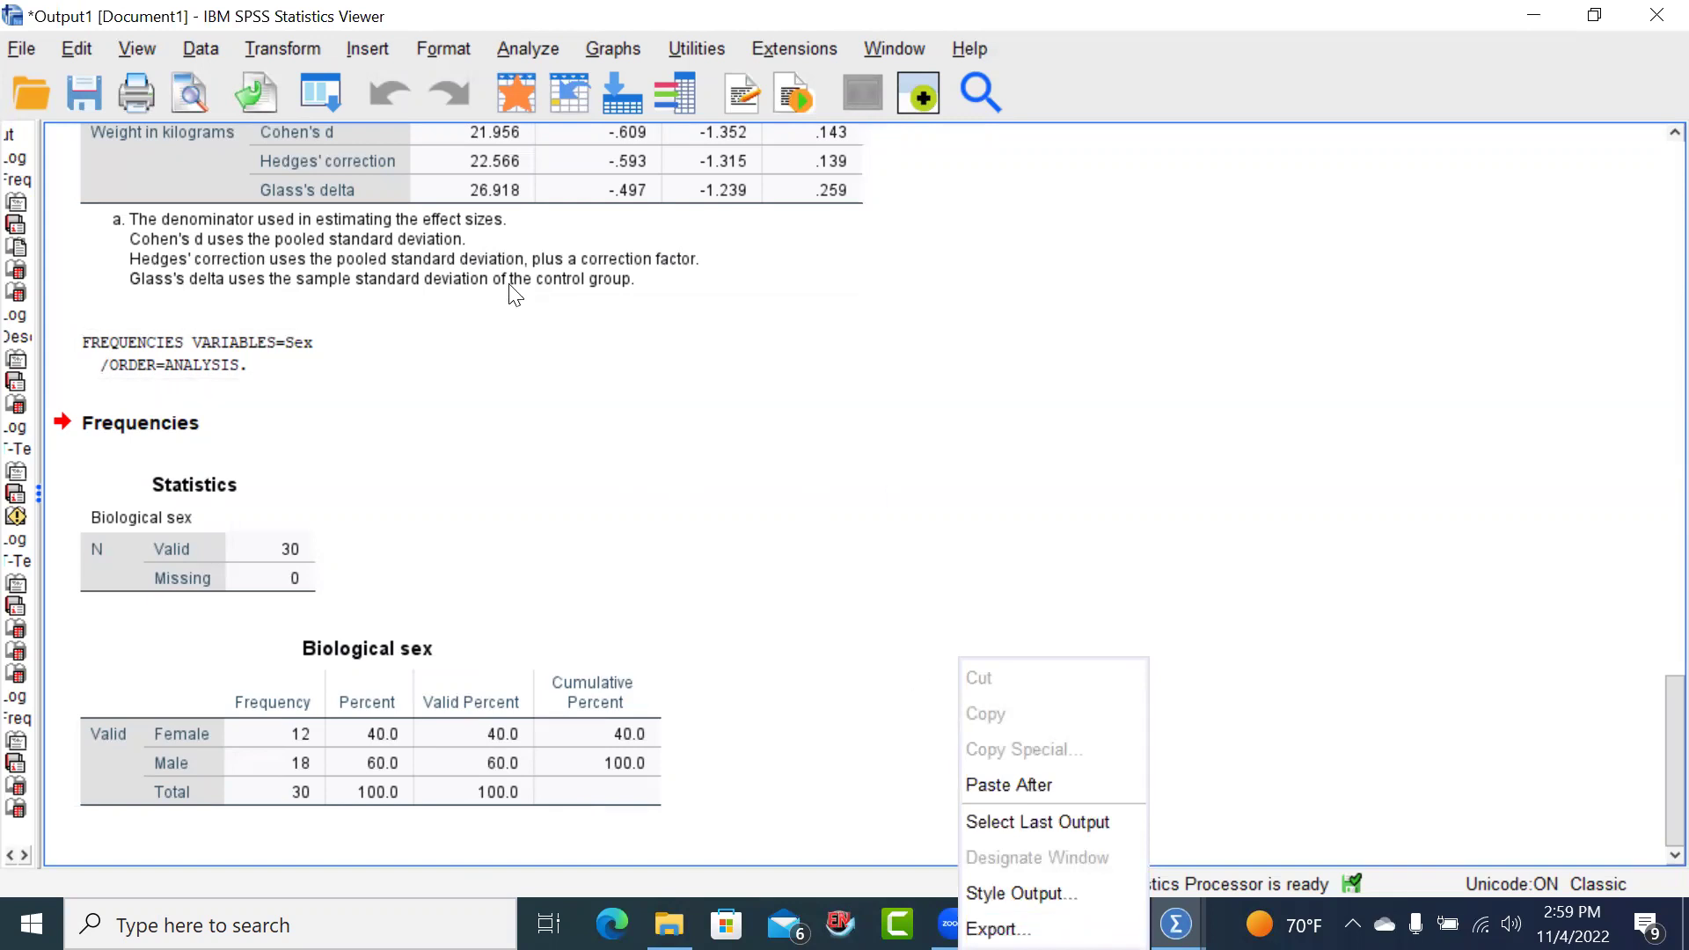
left_click(791, 361)
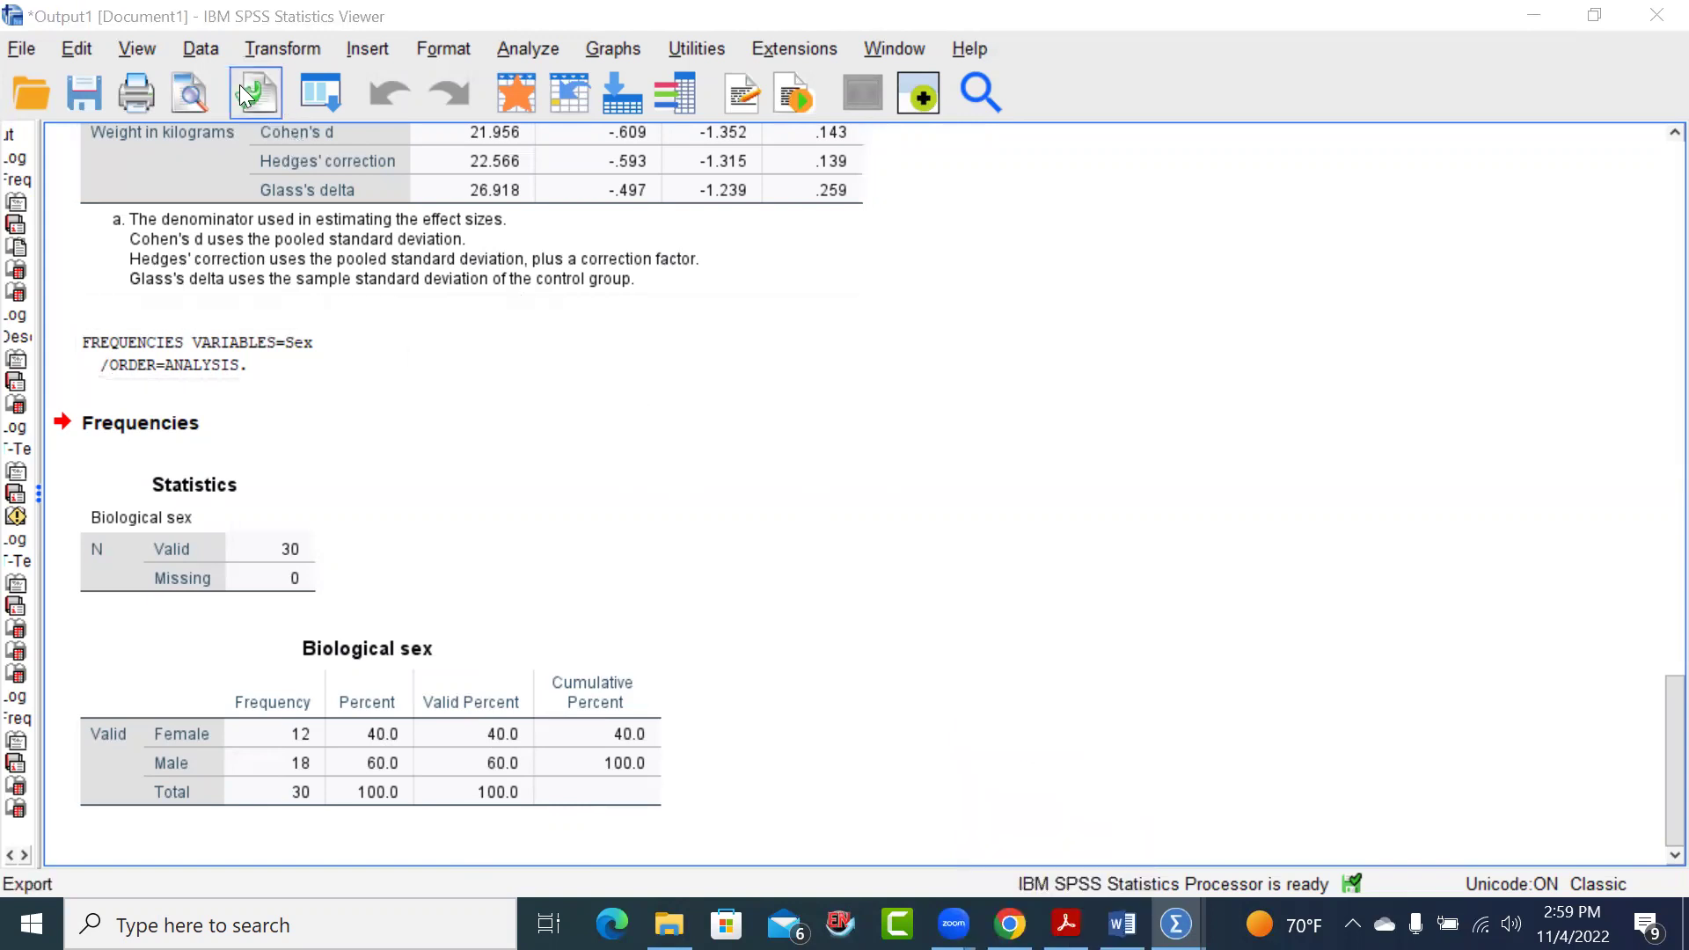
left_click(334, 368)
left_click(419, 440)
left_click(474, 490)
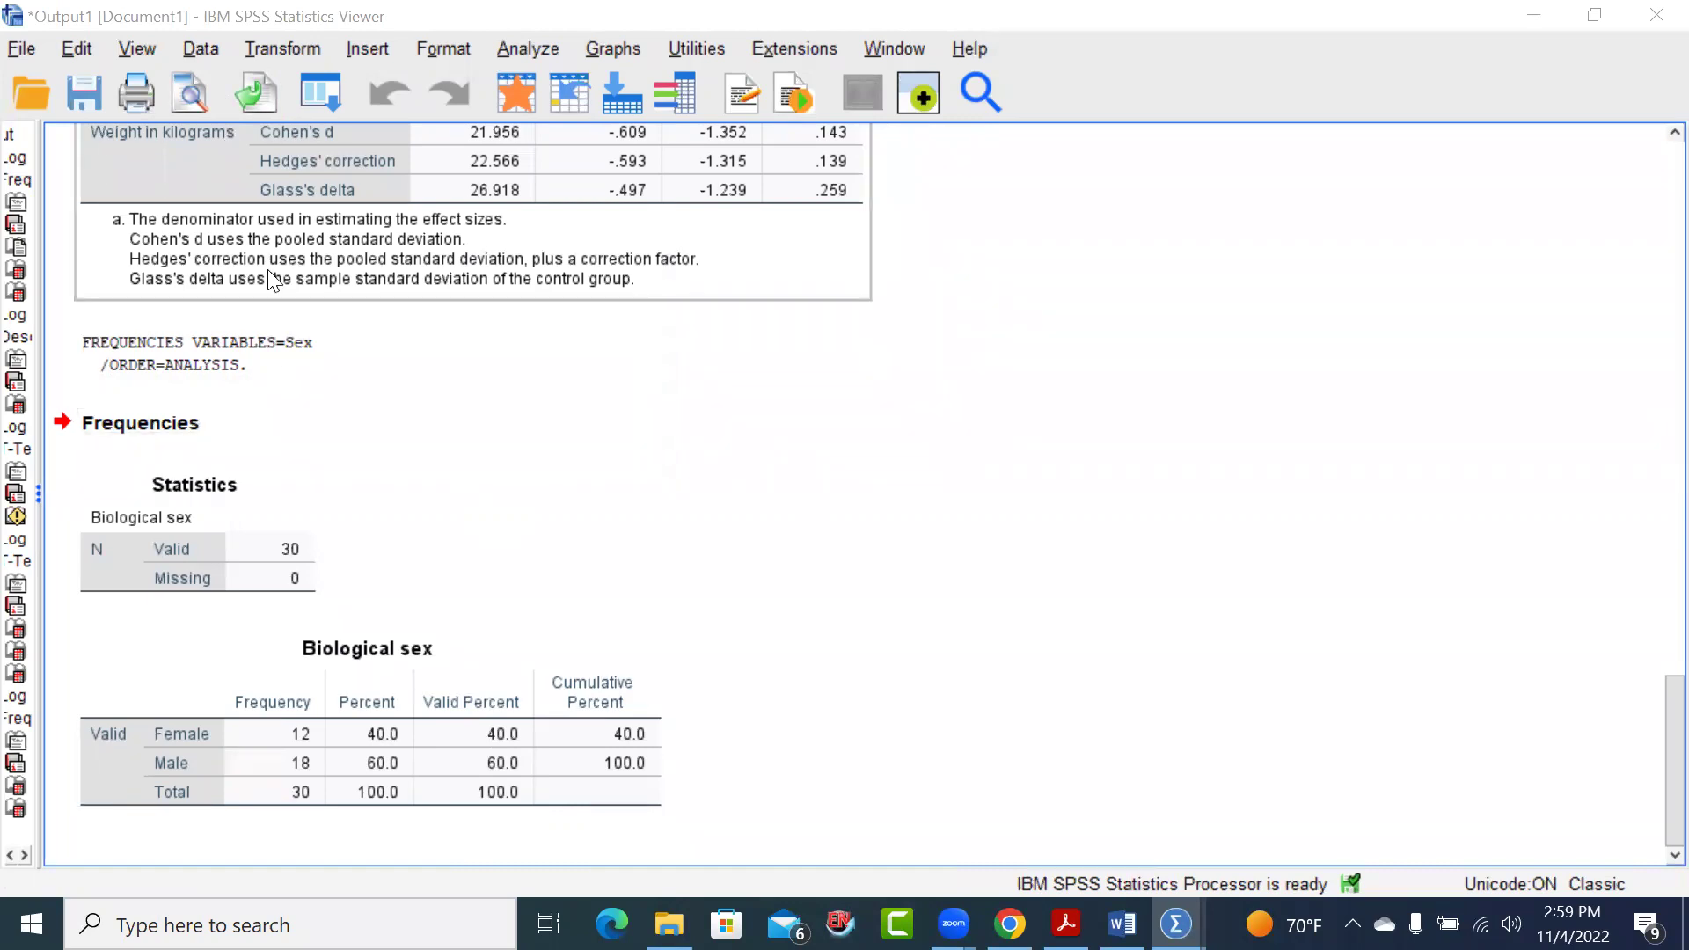
Reset the Split File settings and split the dataset to compare groups based on Biological sex, sorting by the grouping variable
left_click(195, 49)
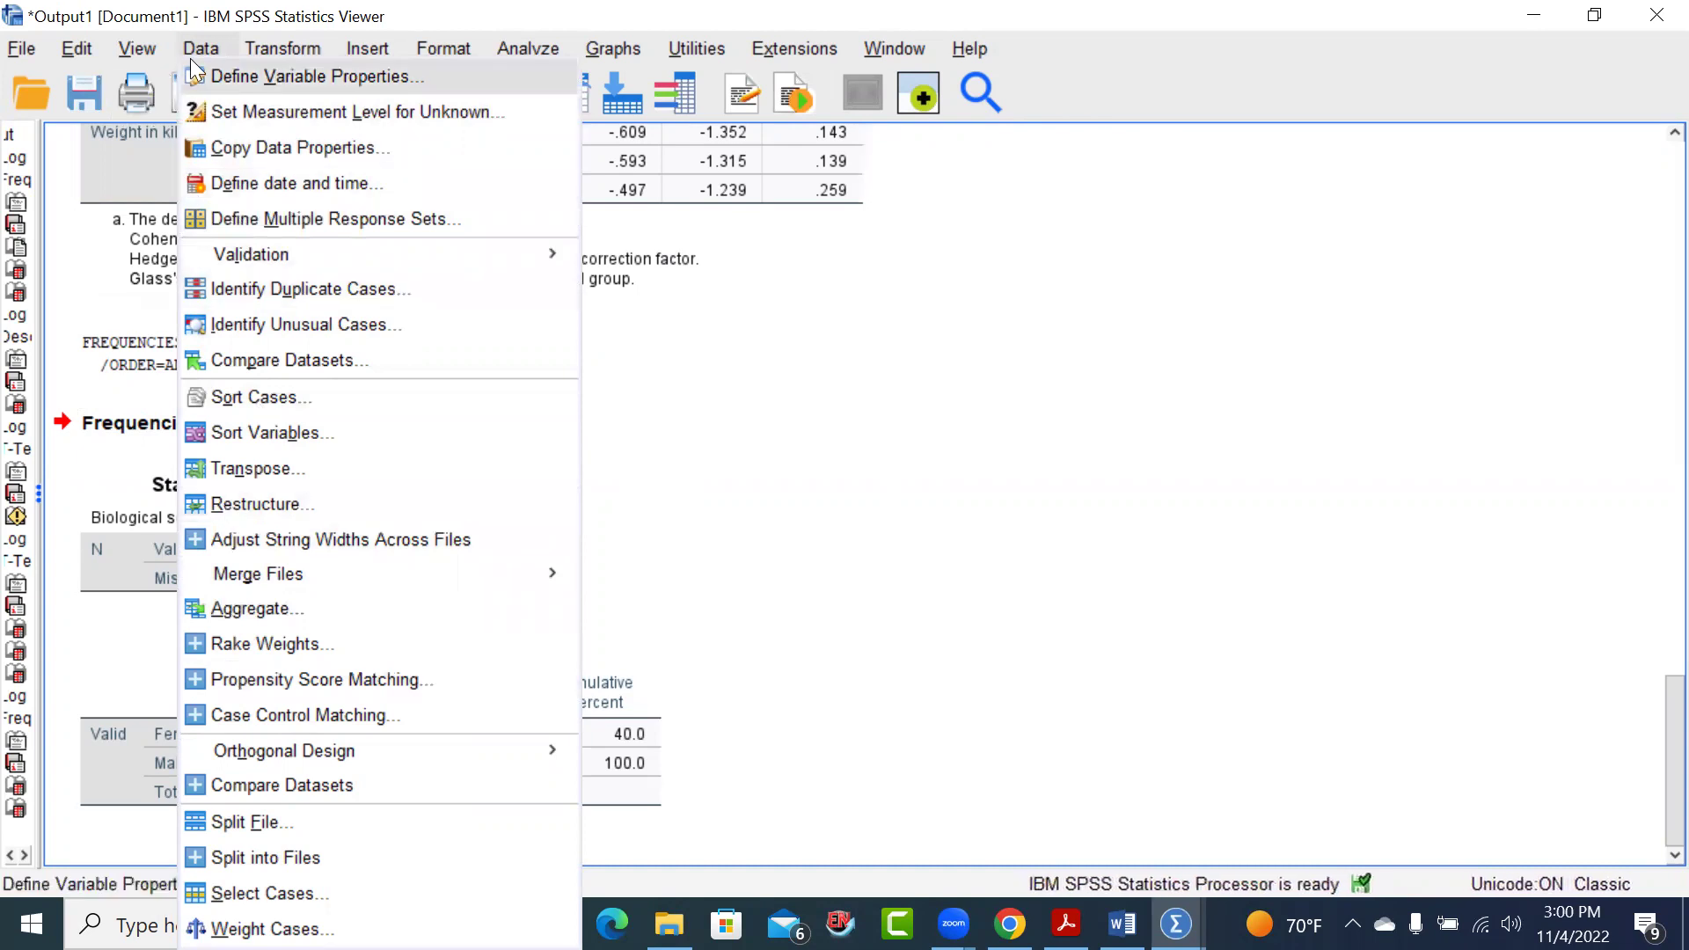
left_click(252, 824)
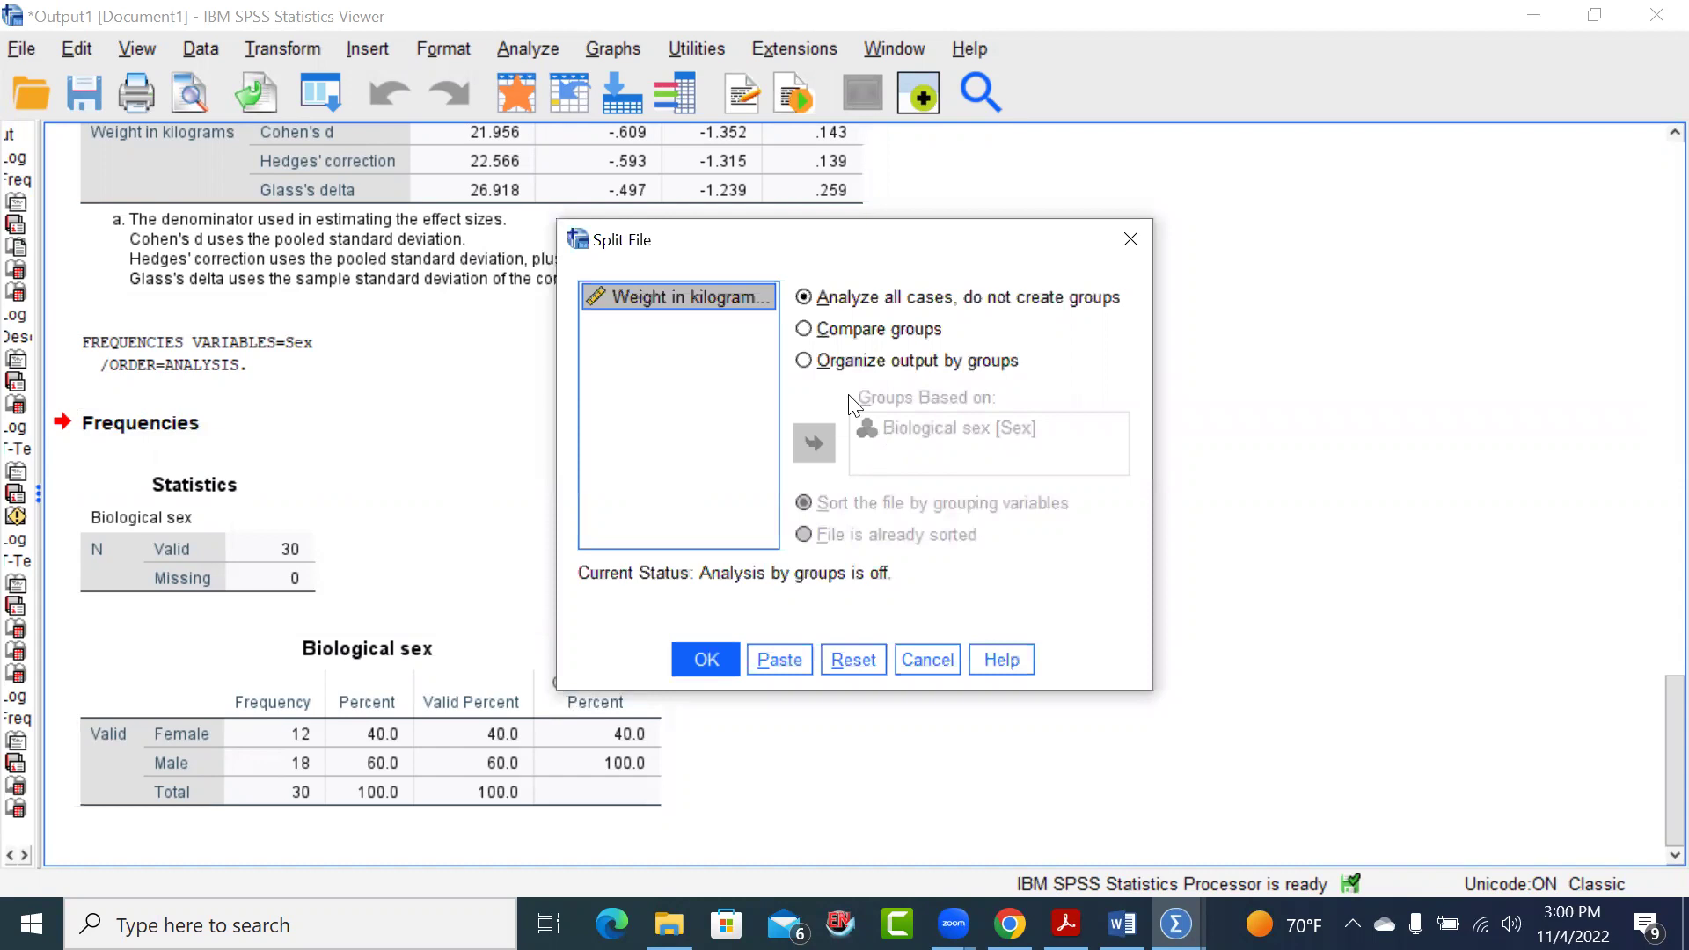
left_click(857, 658)
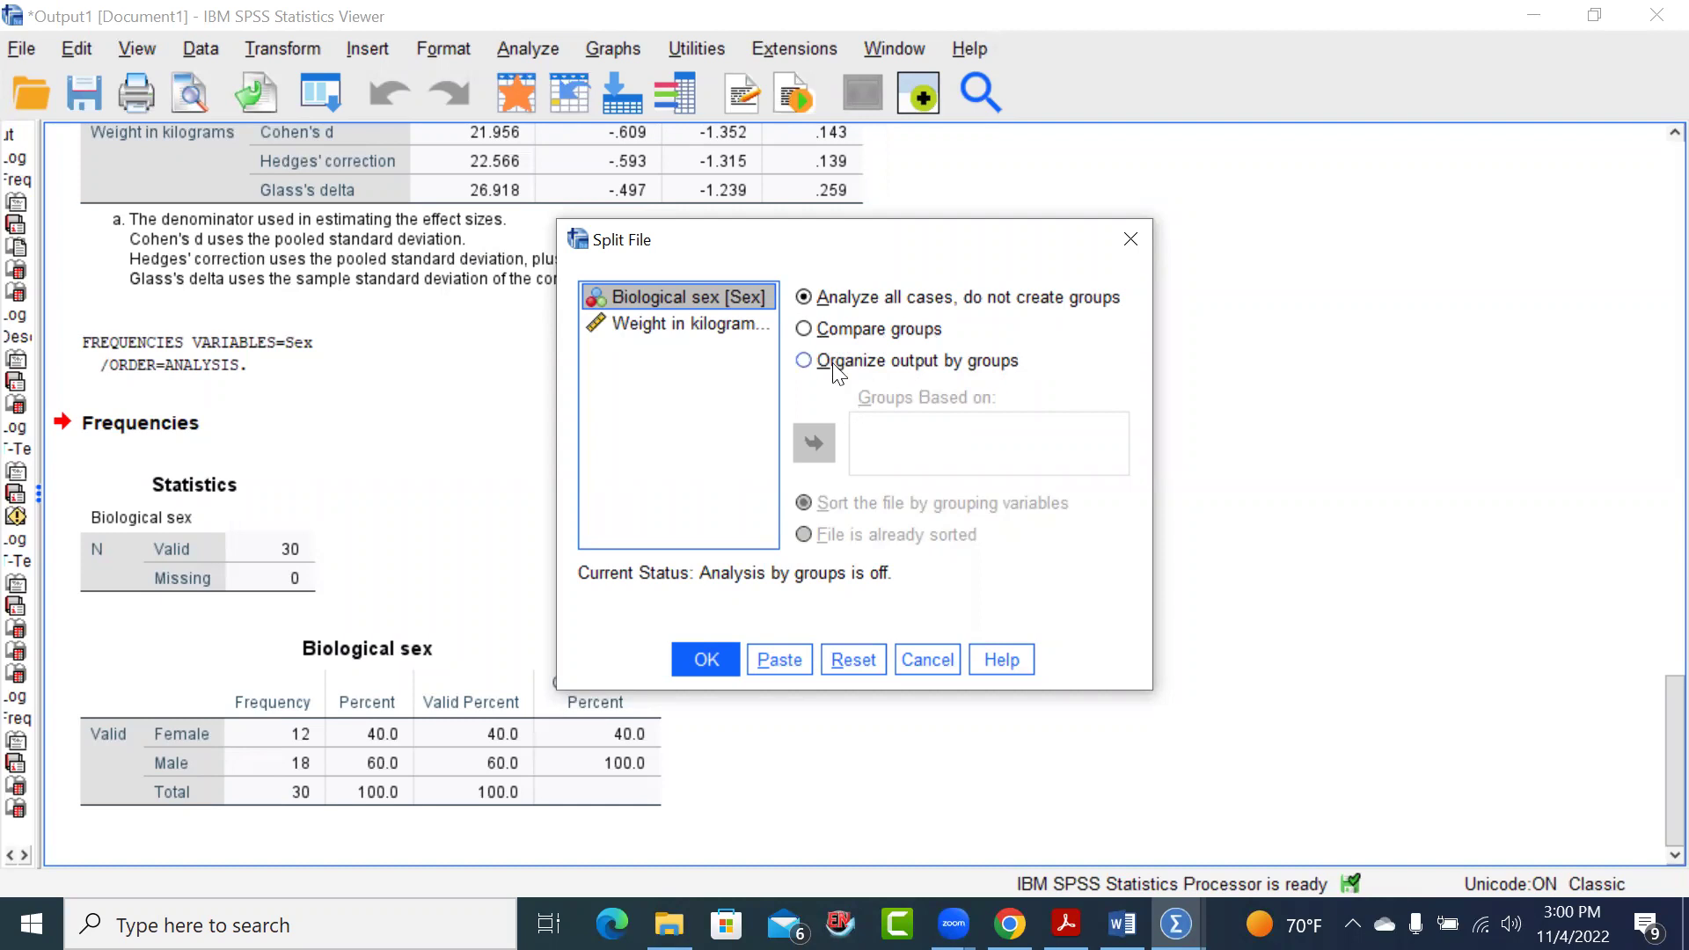
left_click(808, 331)
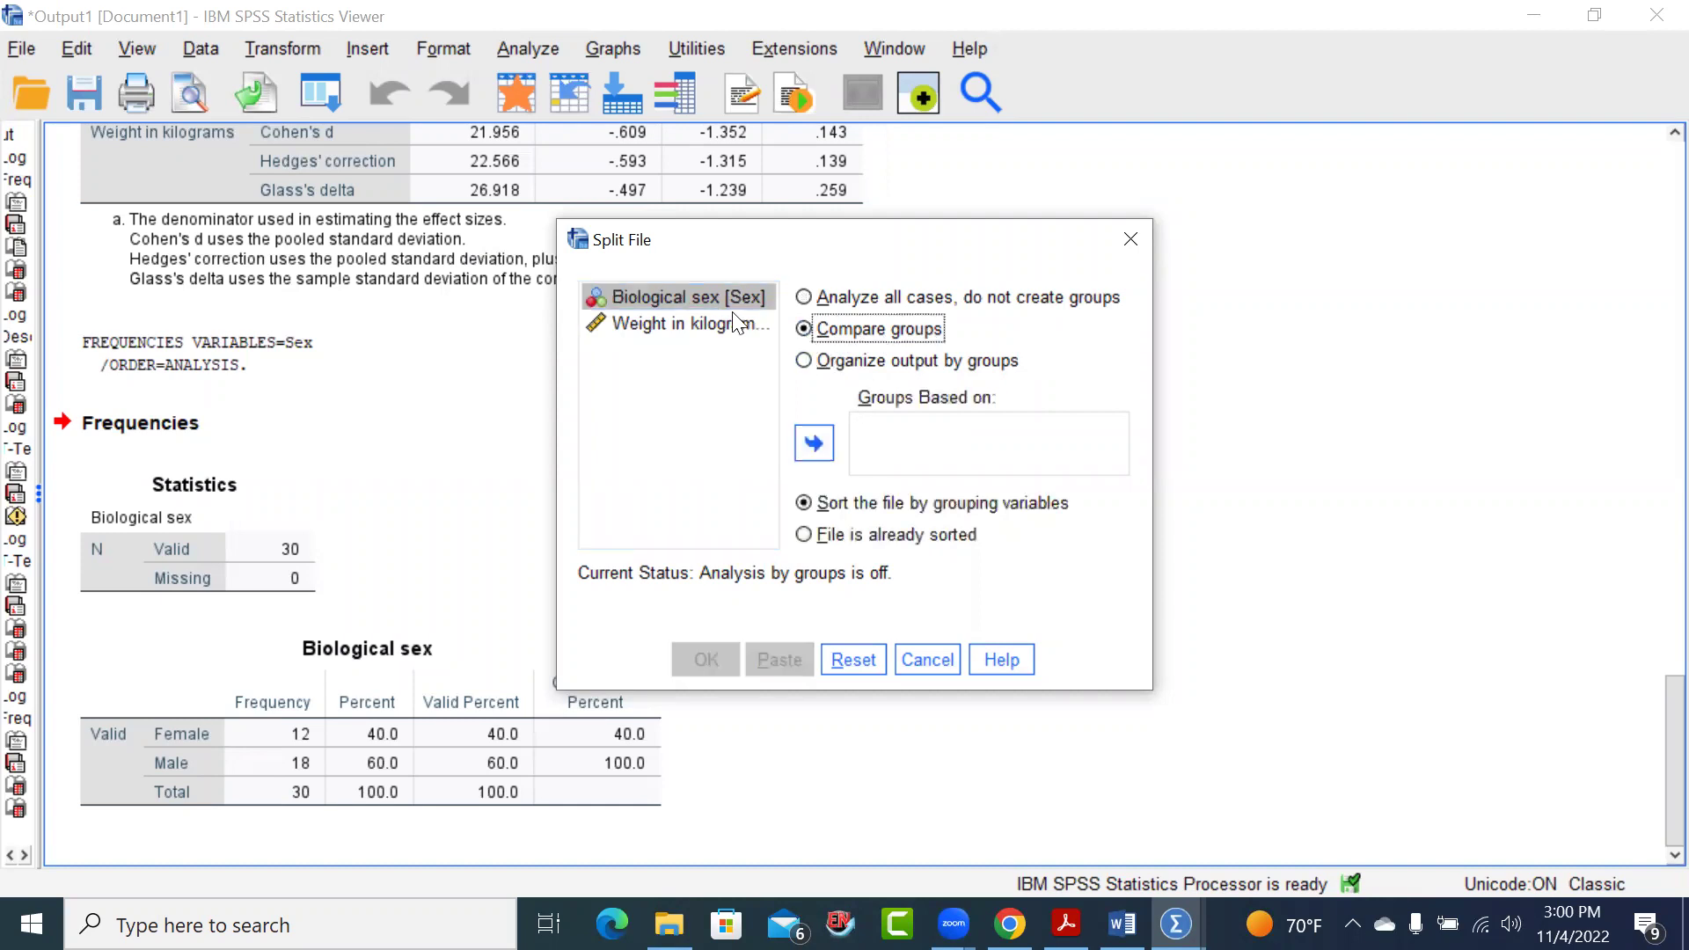
left_click_drag(672, 296, 862, 440)
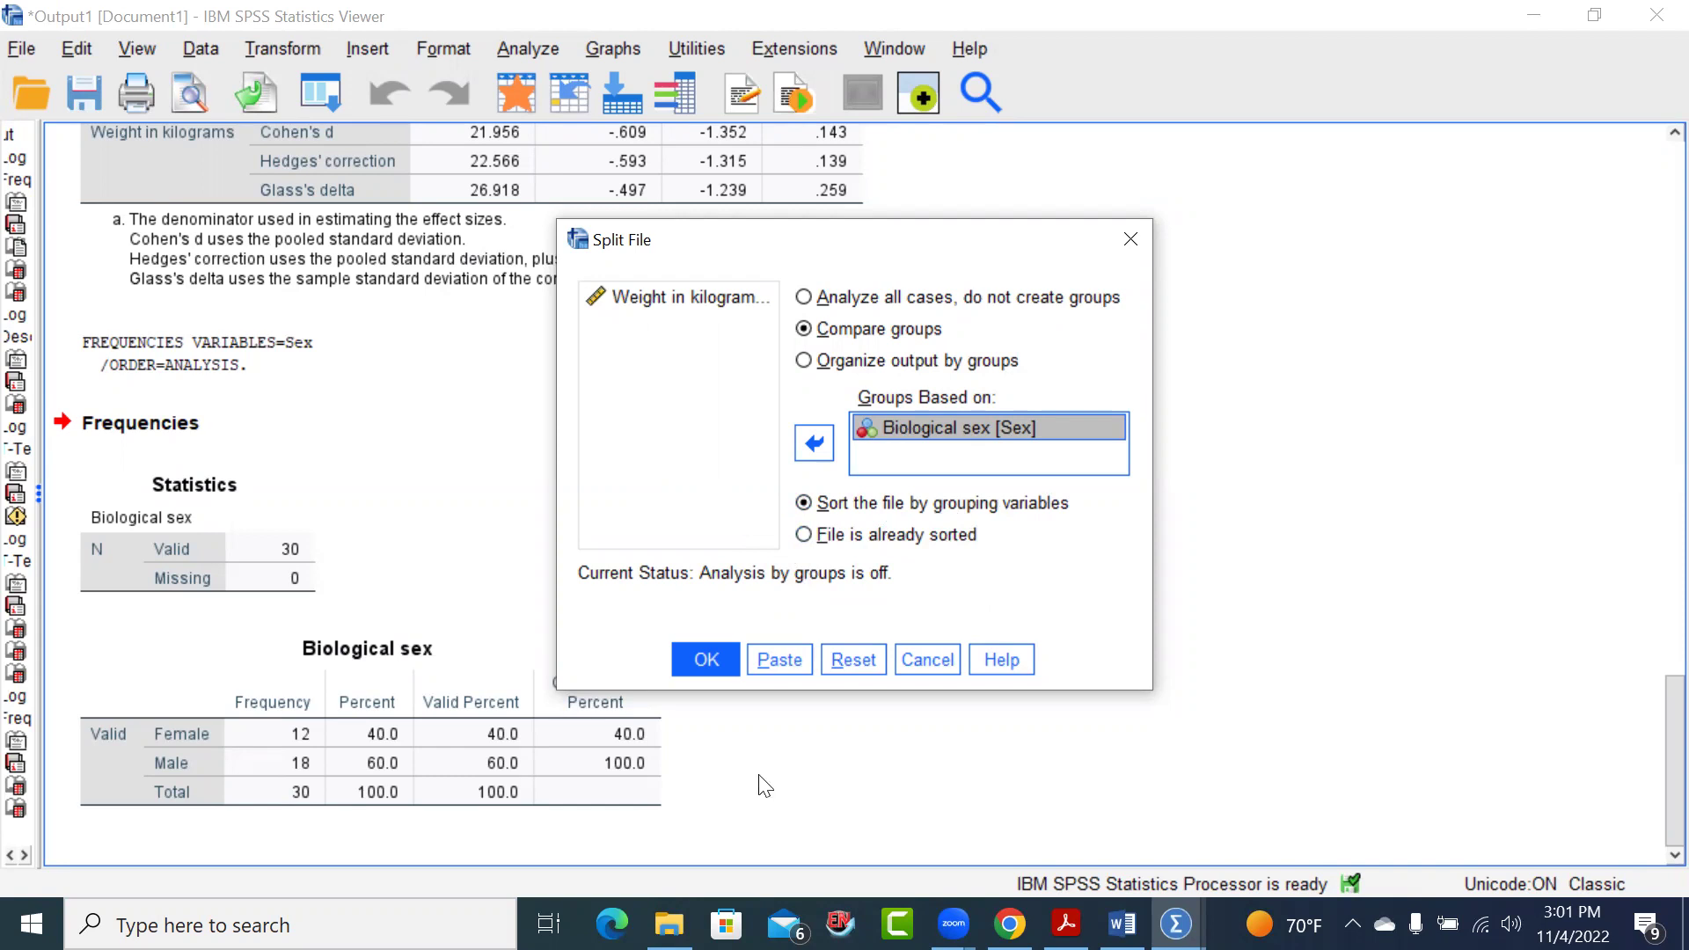
left_click(709, 662)
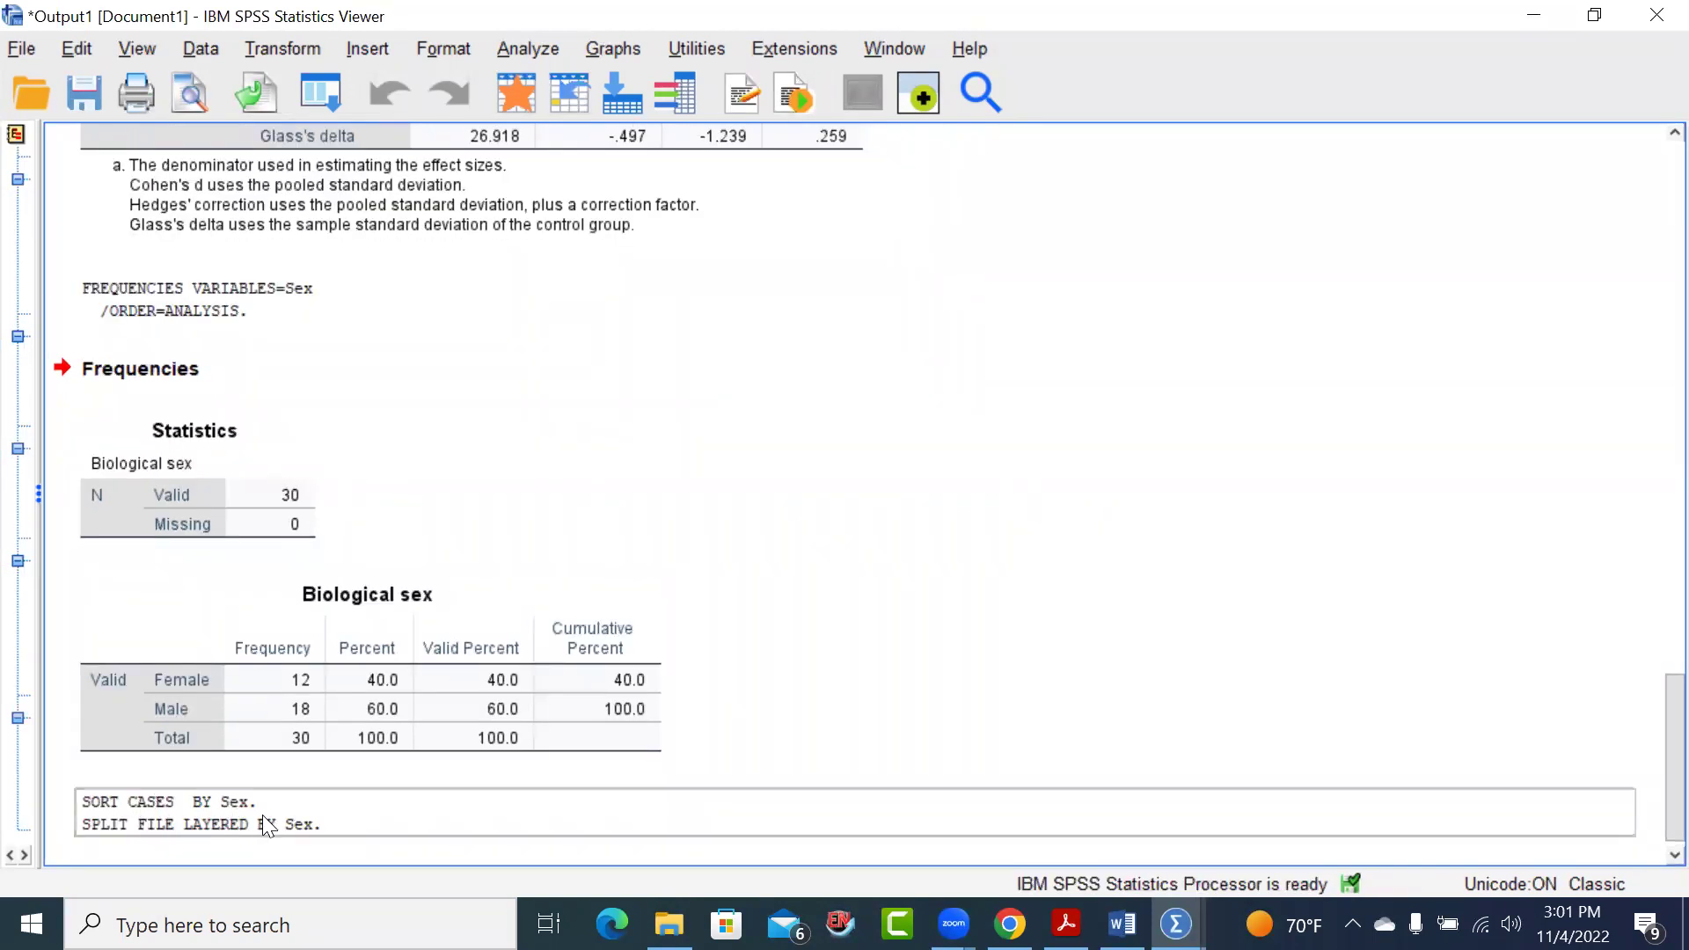
left_click(193, 864)
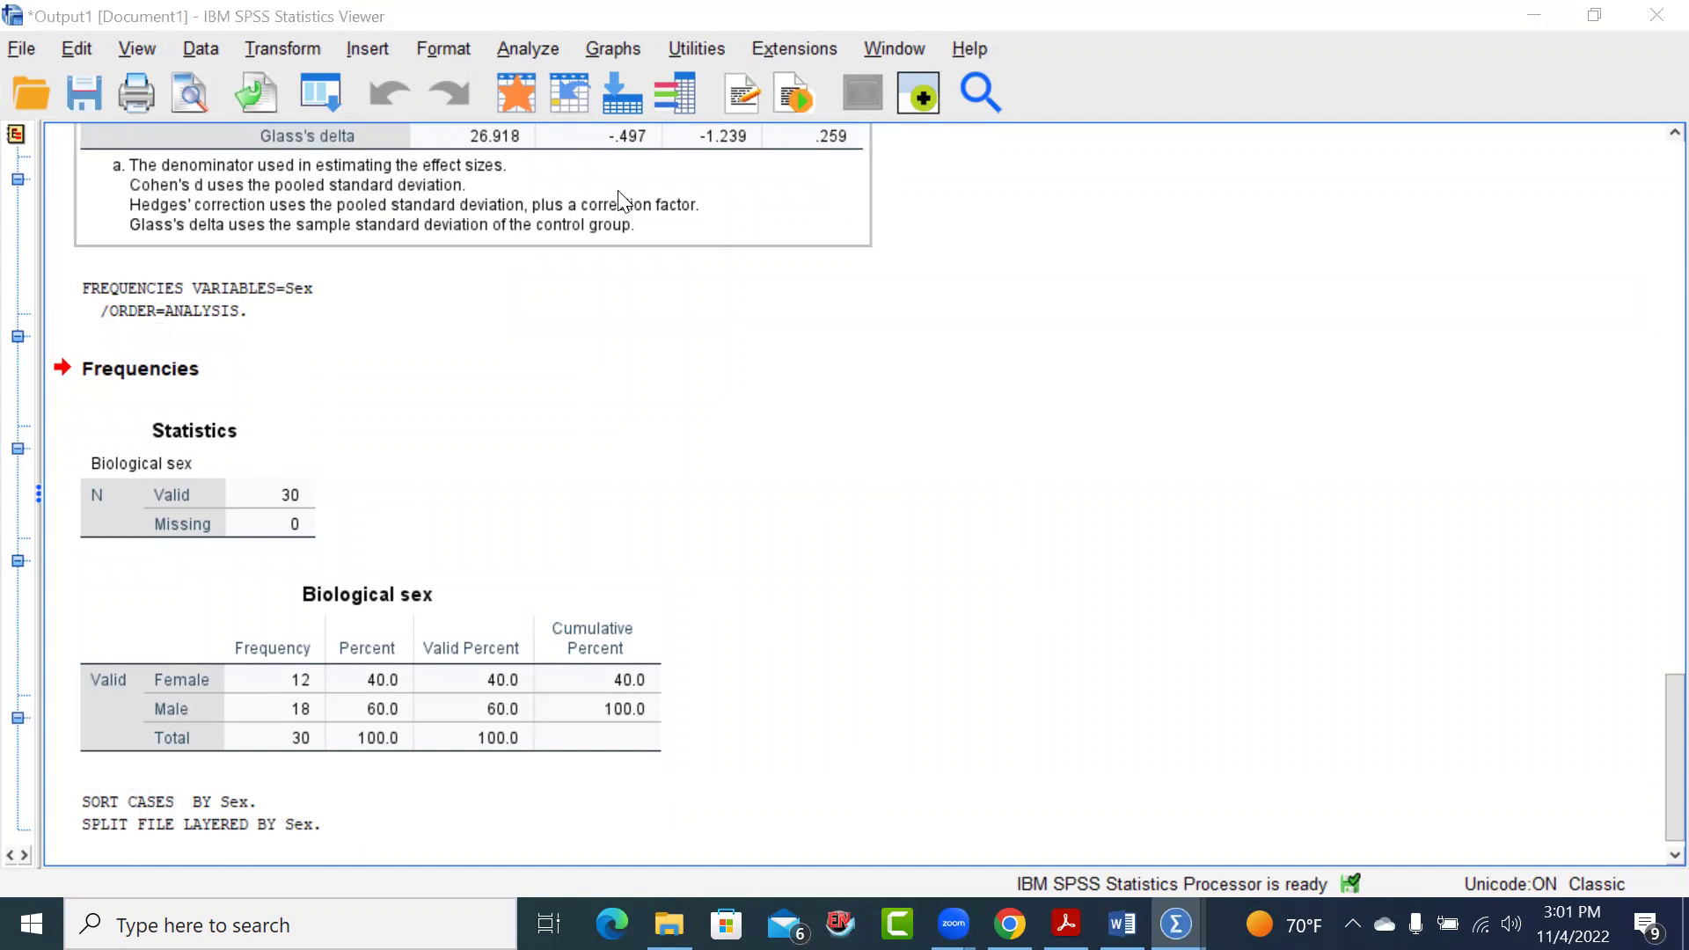
Reset the Descriptives settings and run descriptive statistics for Weight in kilograms only
left_click(528, 50)
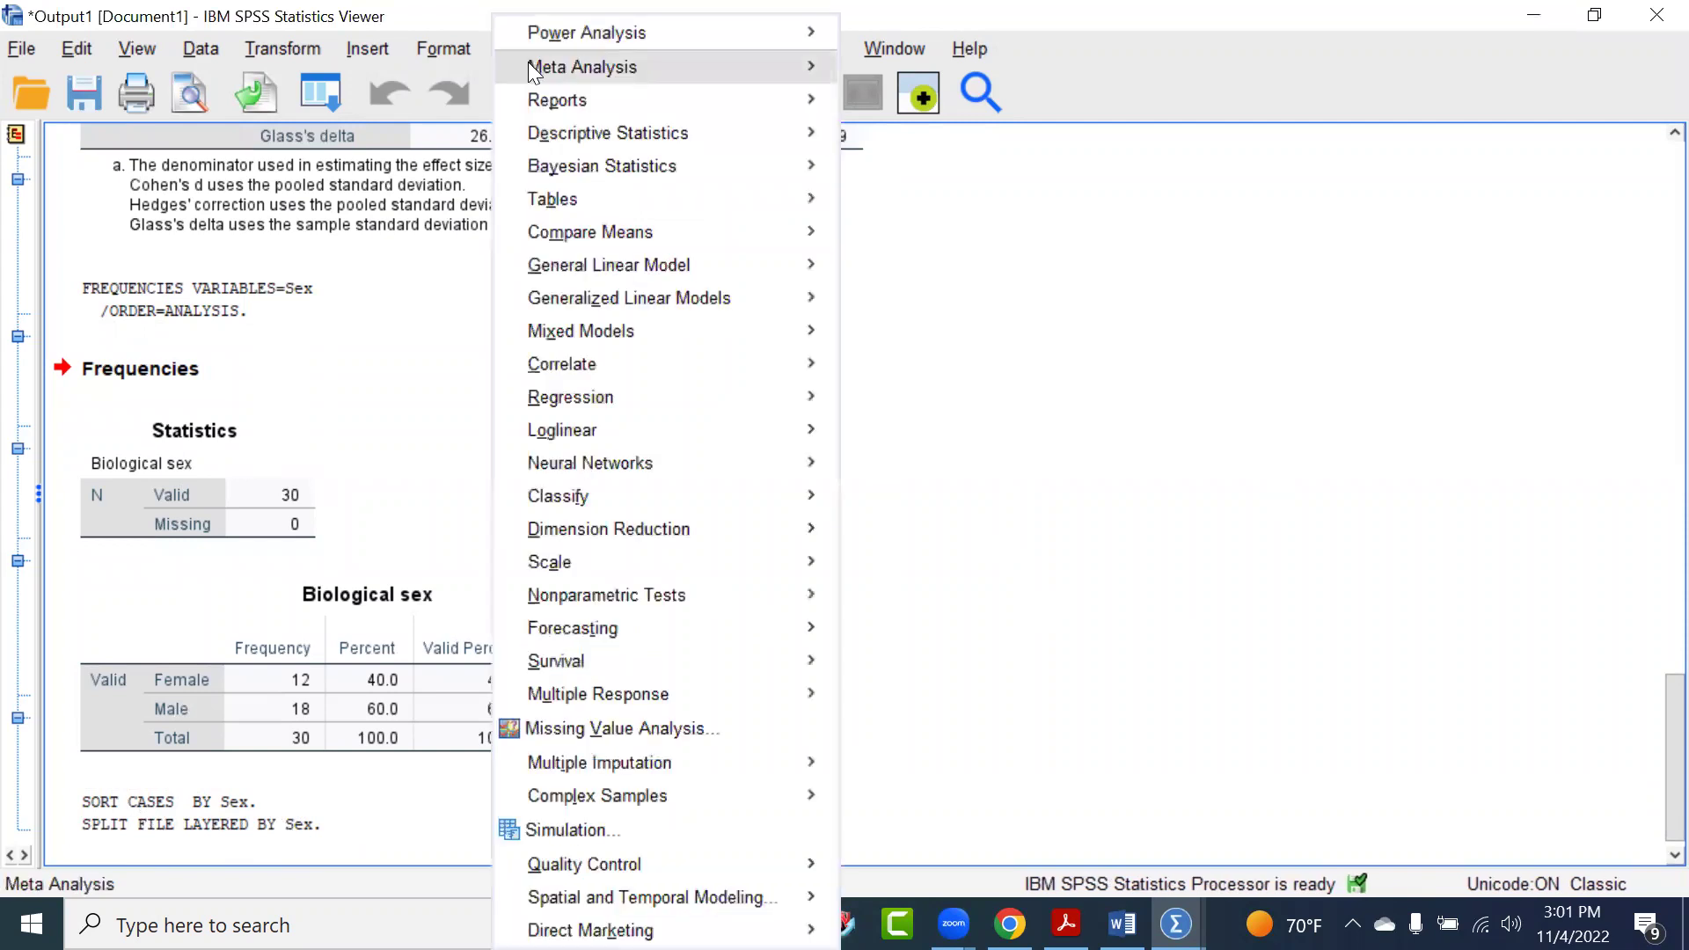
mouse_move(542, 79)
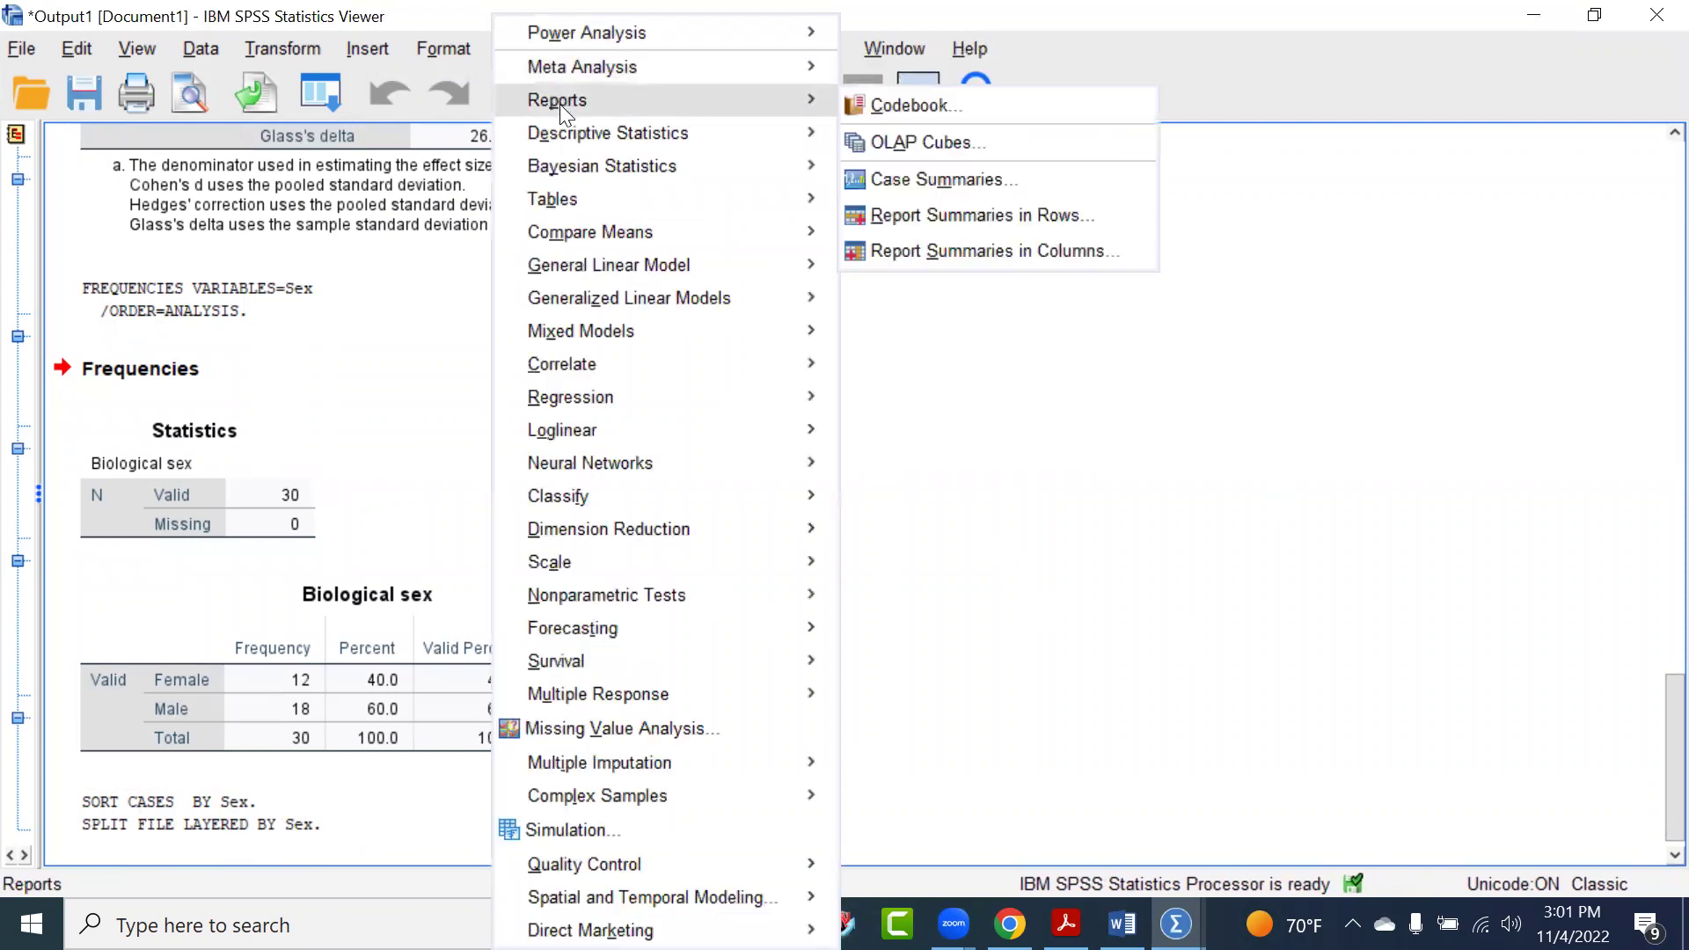
mouse_move(635, 133)
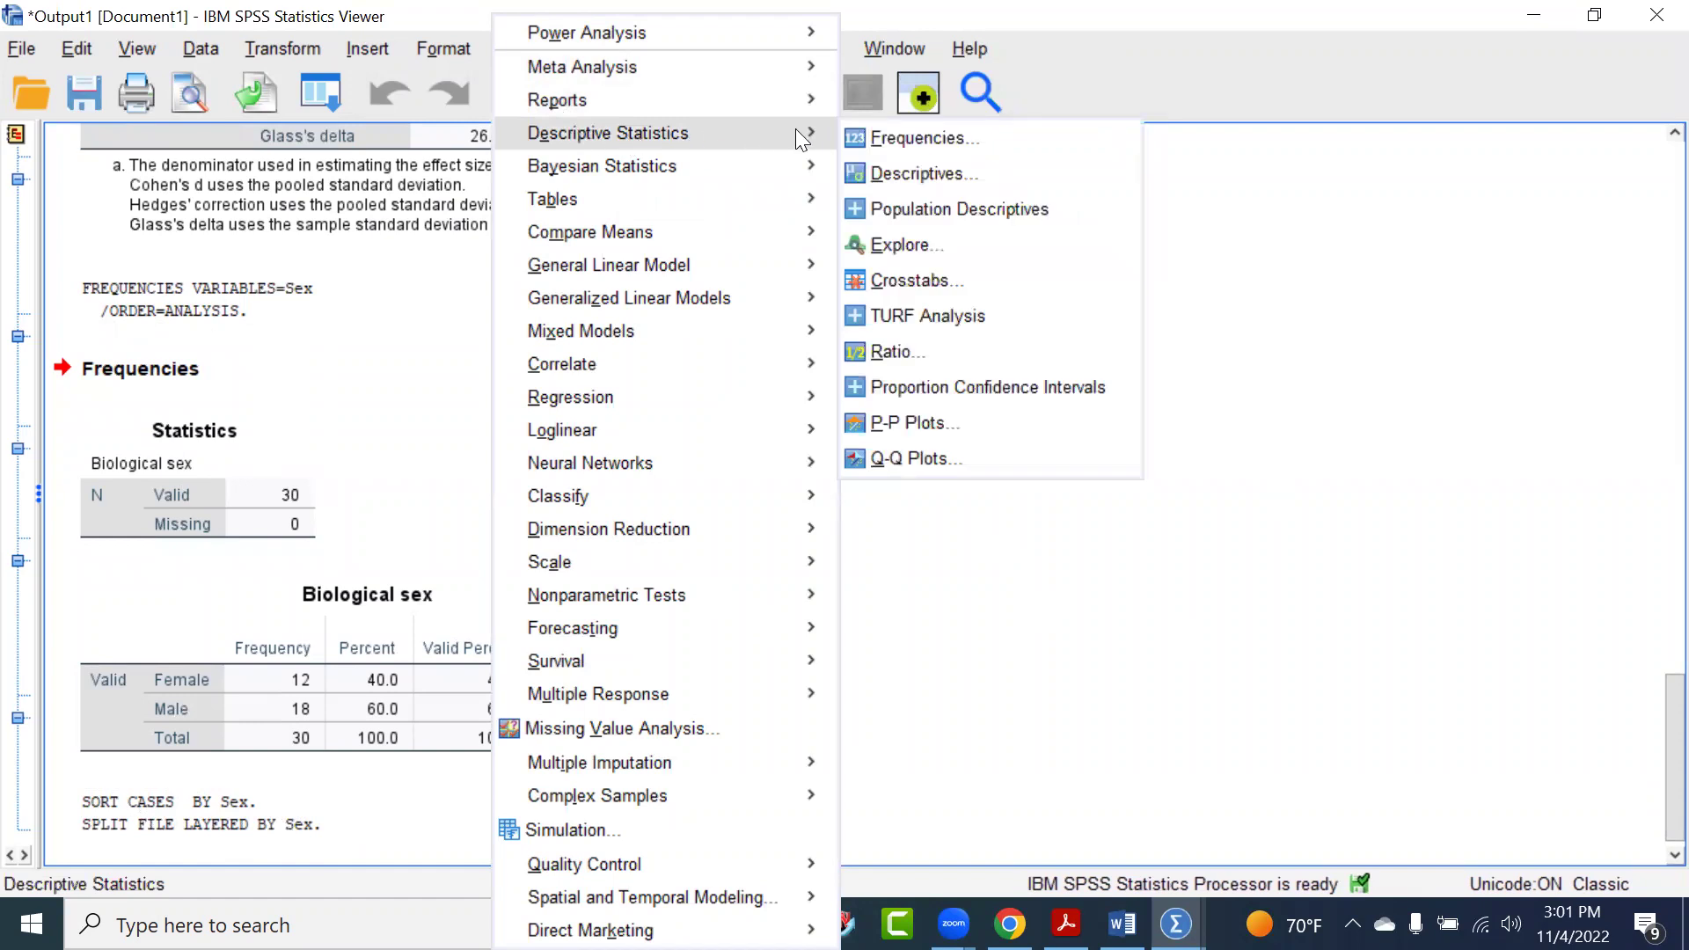
left_click(915, 173)
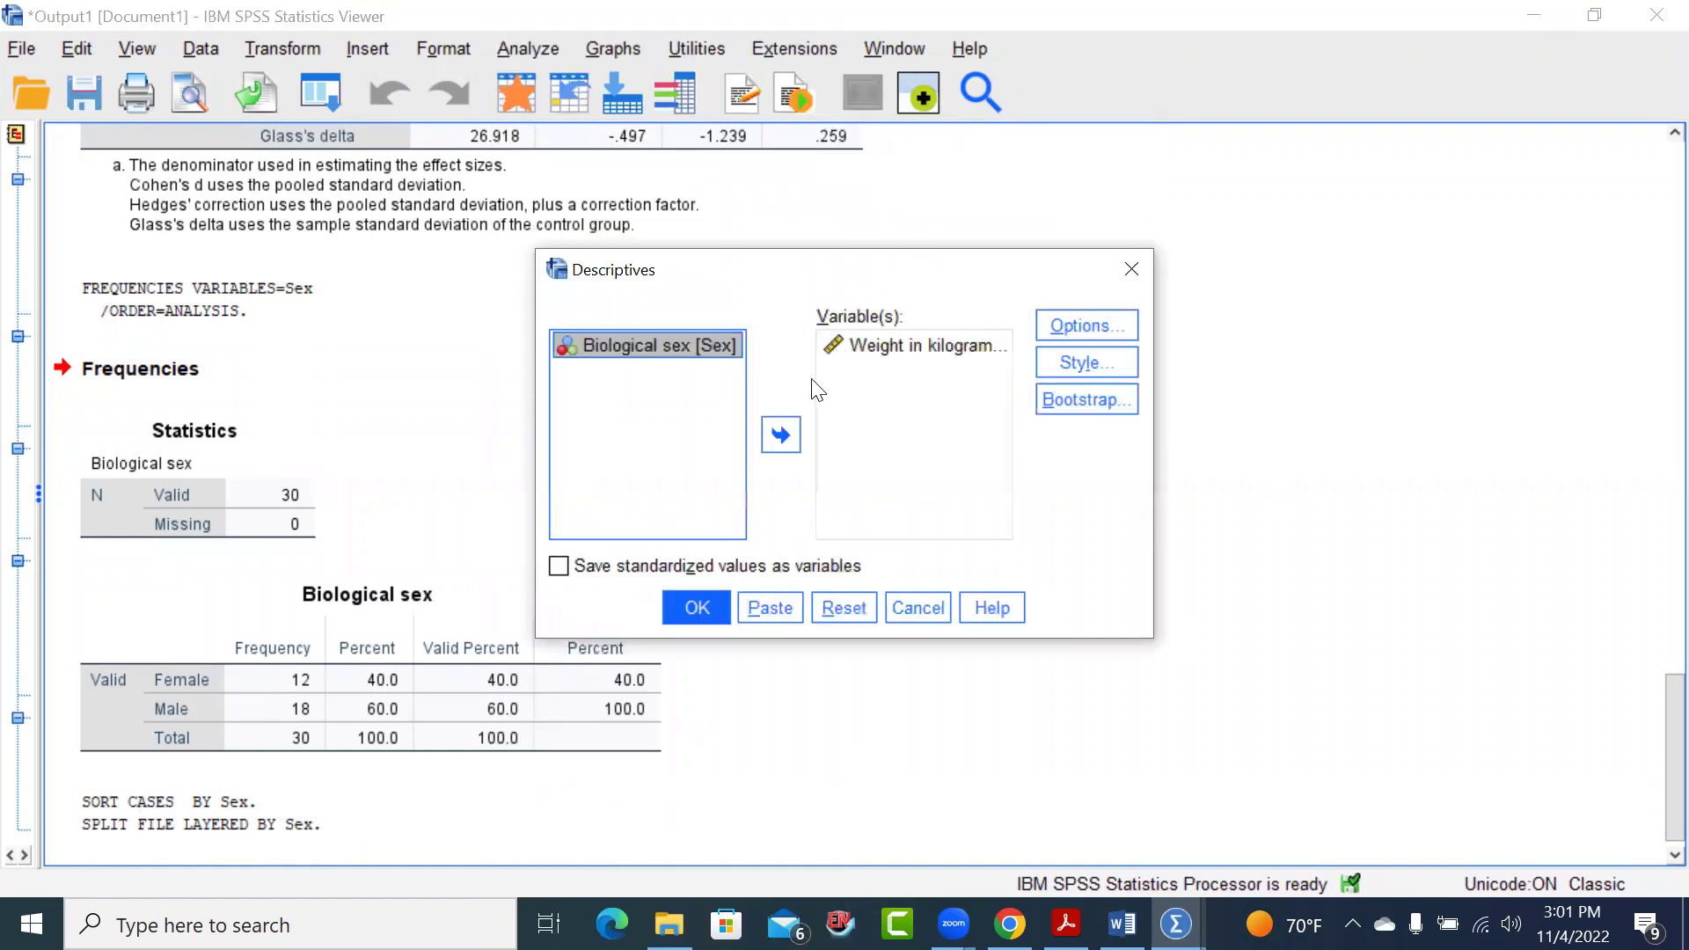
left_click(842, 608)
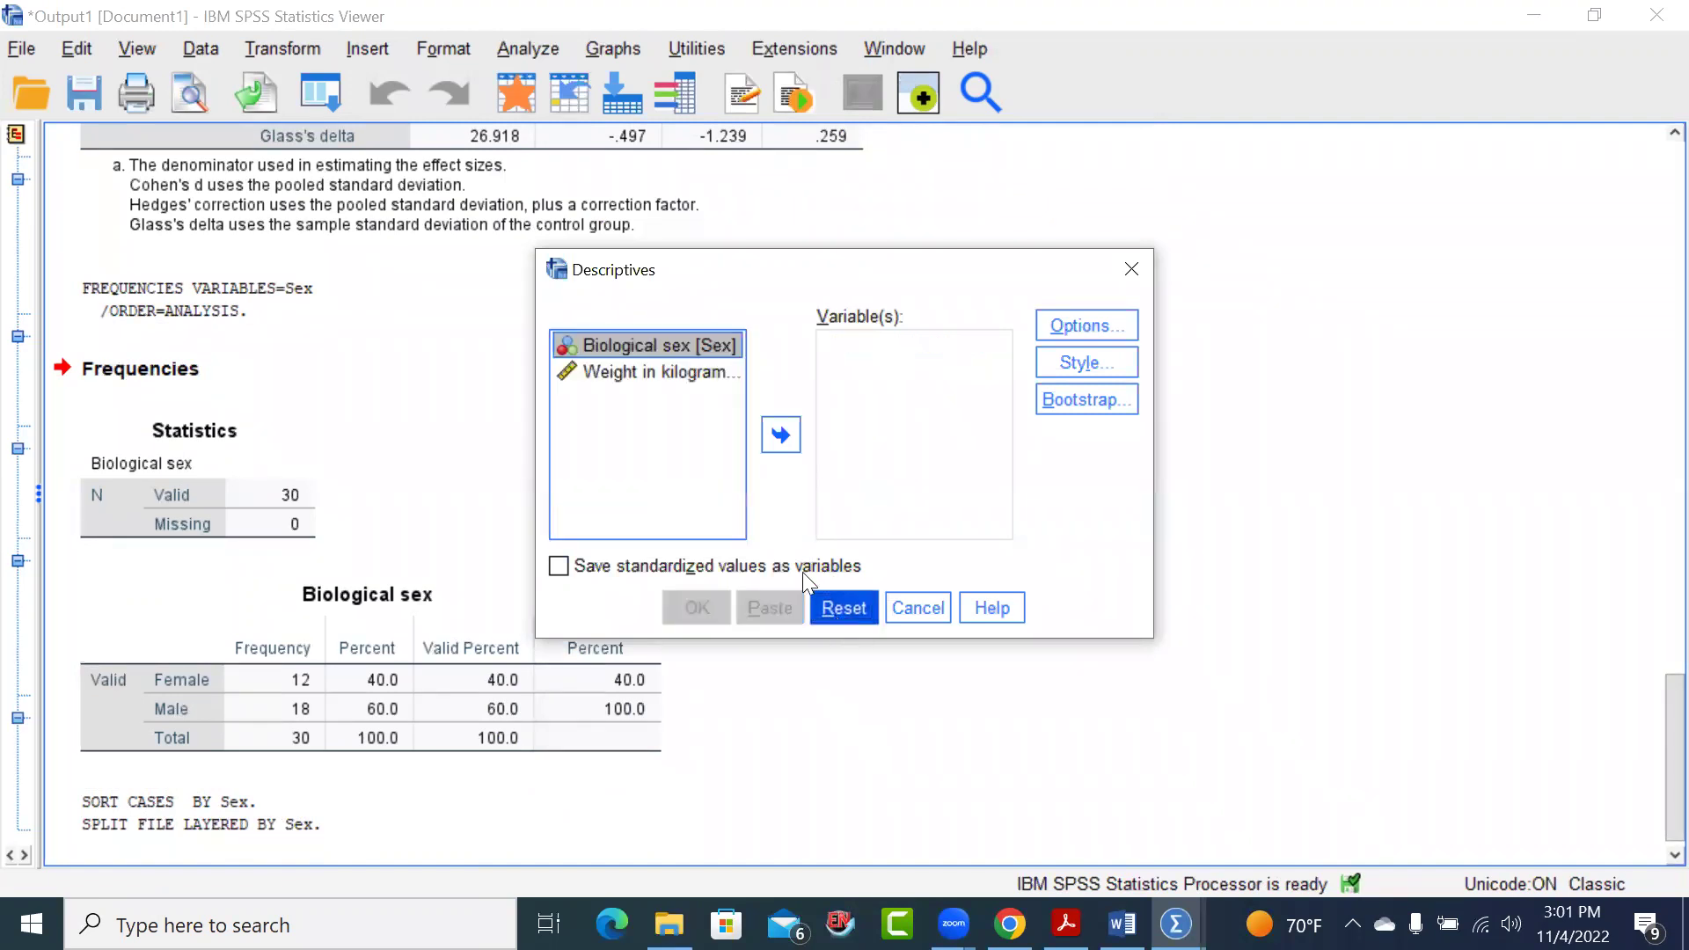
left_click(666, 373)
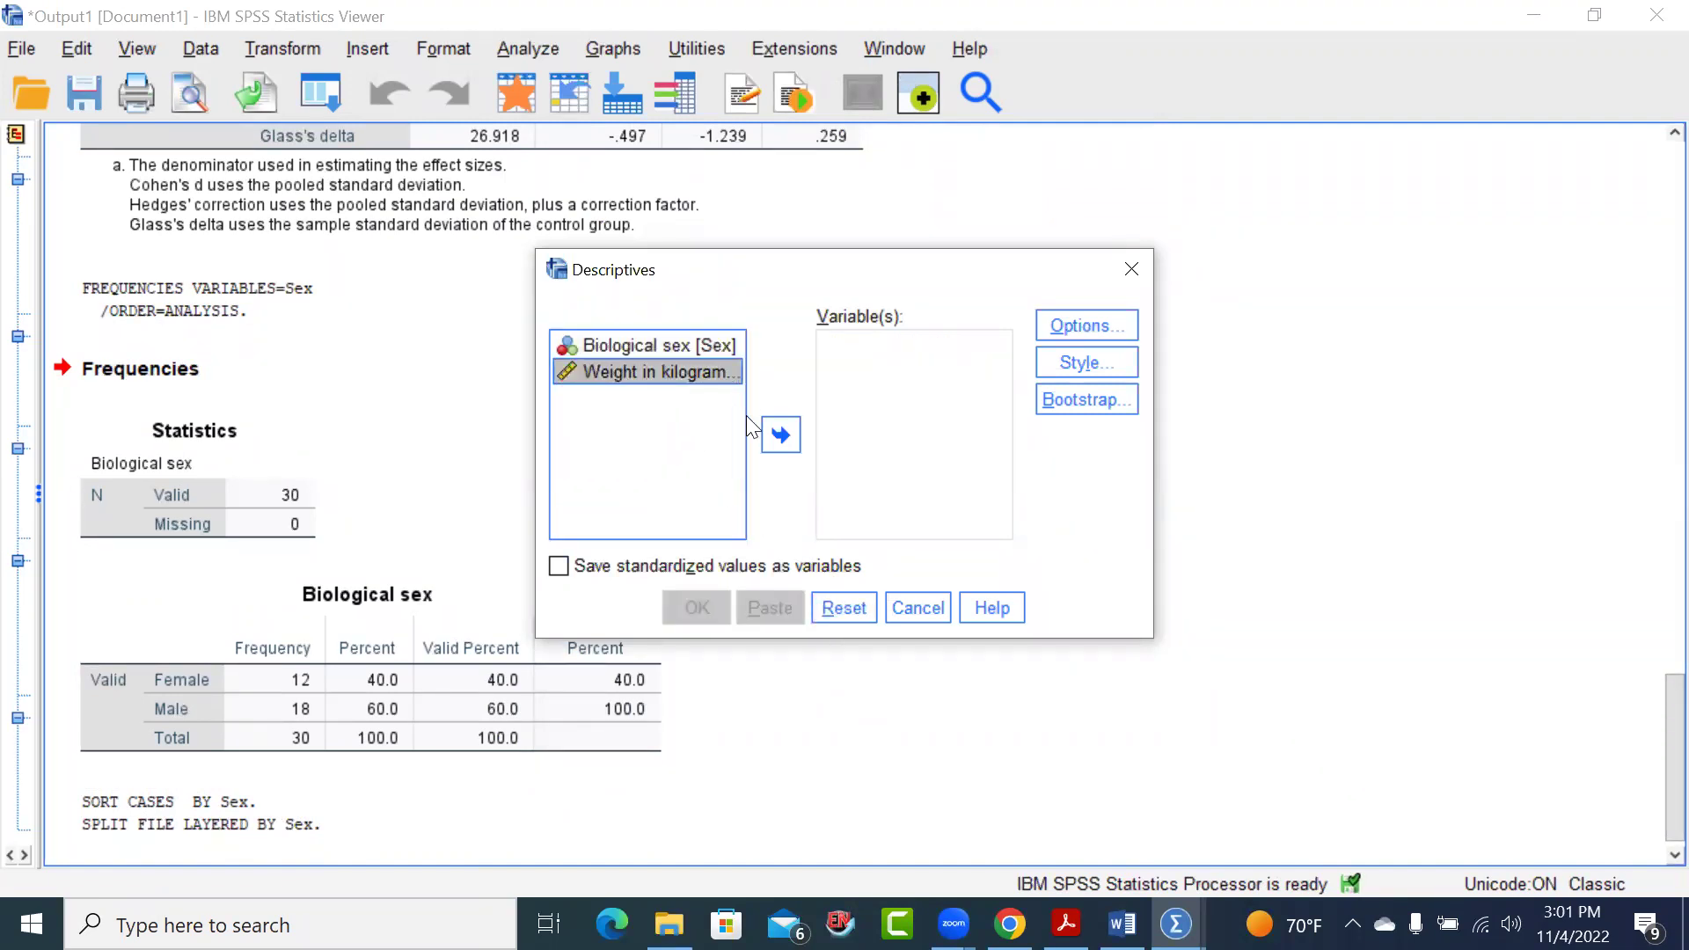
left_click_drag(678, 369, 880, 374)
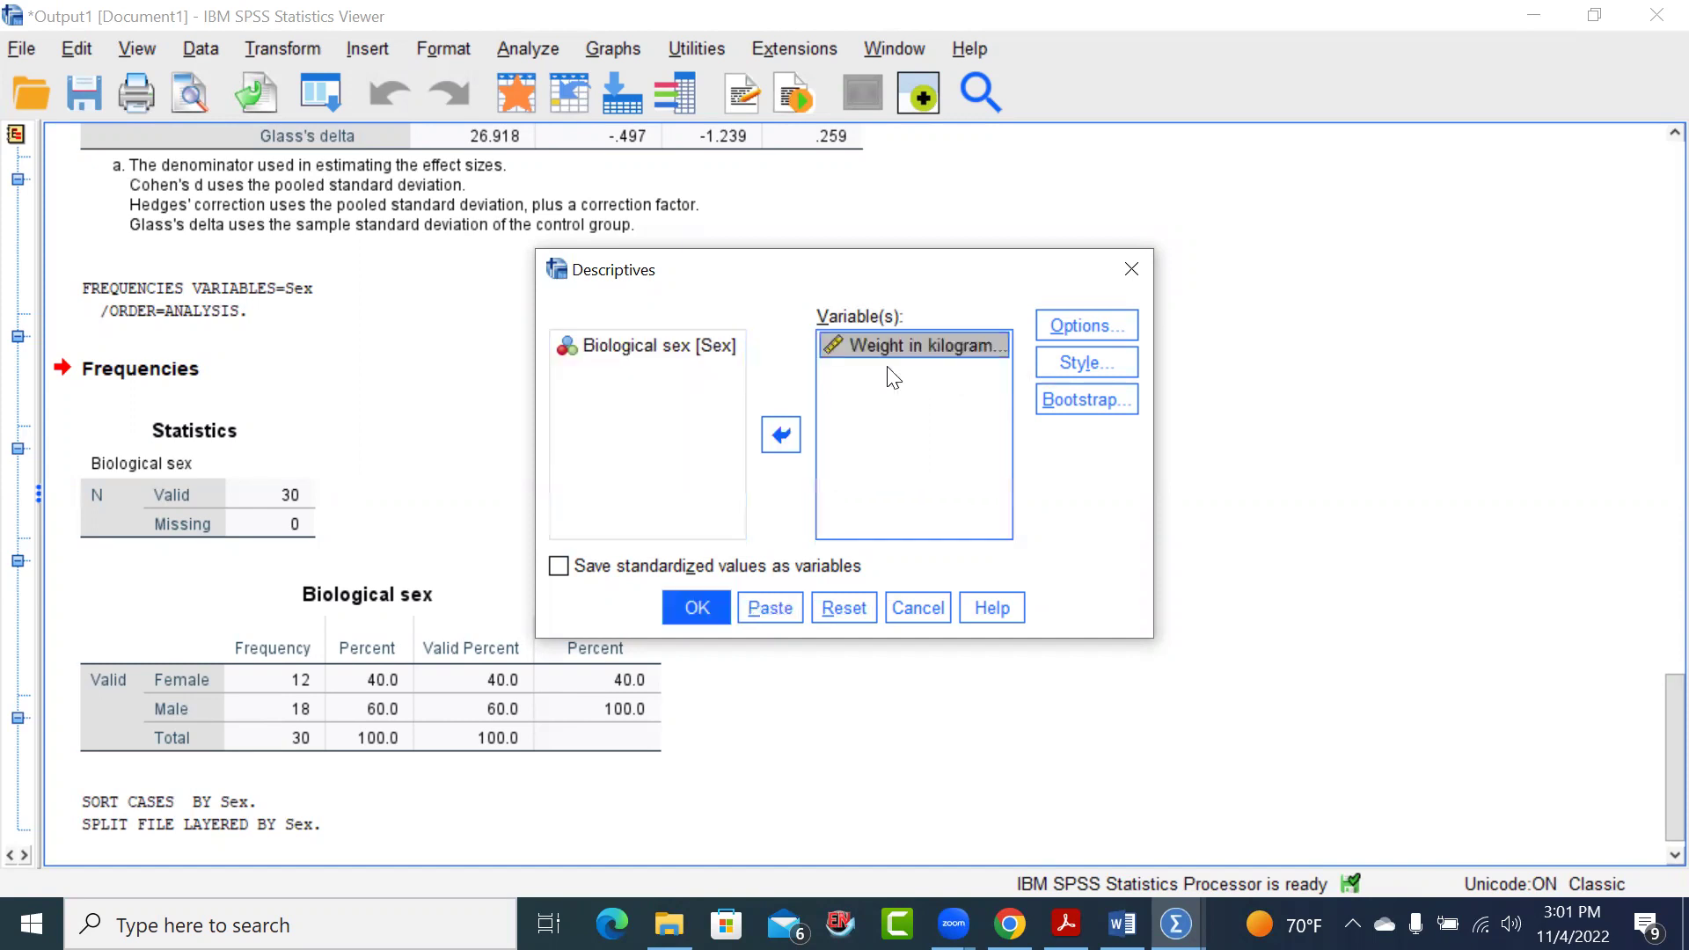
left_click(689, 603)
Examine the means and standard deviations of weight for females and males in the Descriptive Statistics table
left_click(1320, 473)
left_click(1144, 581)
left_click(656, 695)
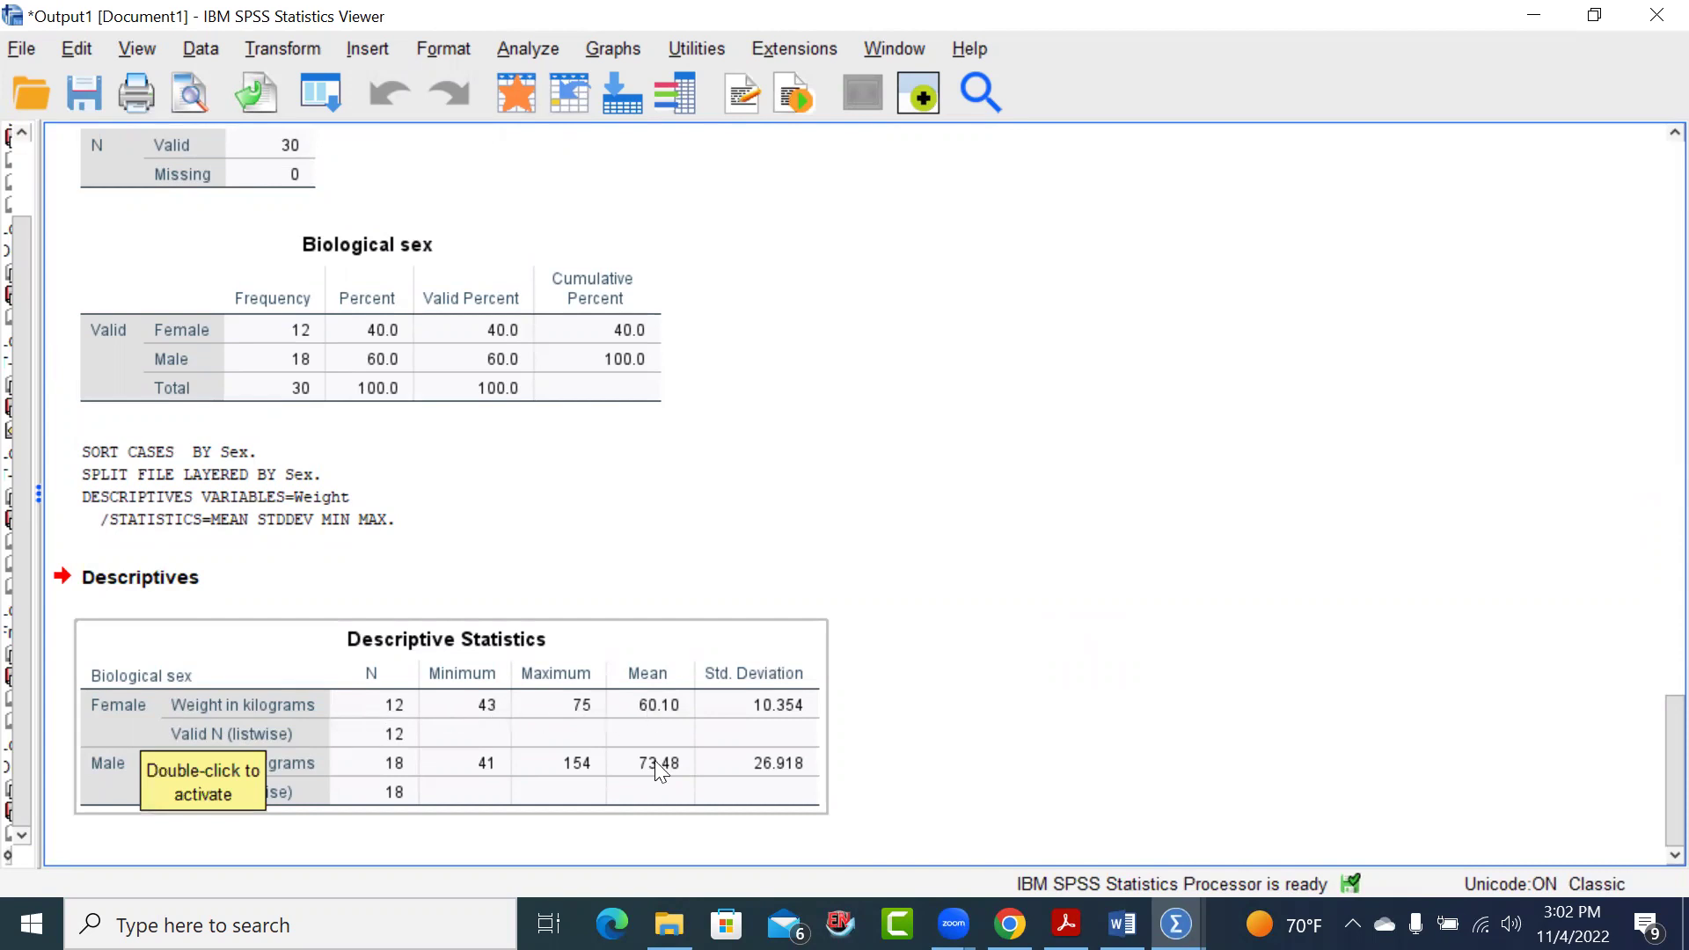
left_click(973, 705)
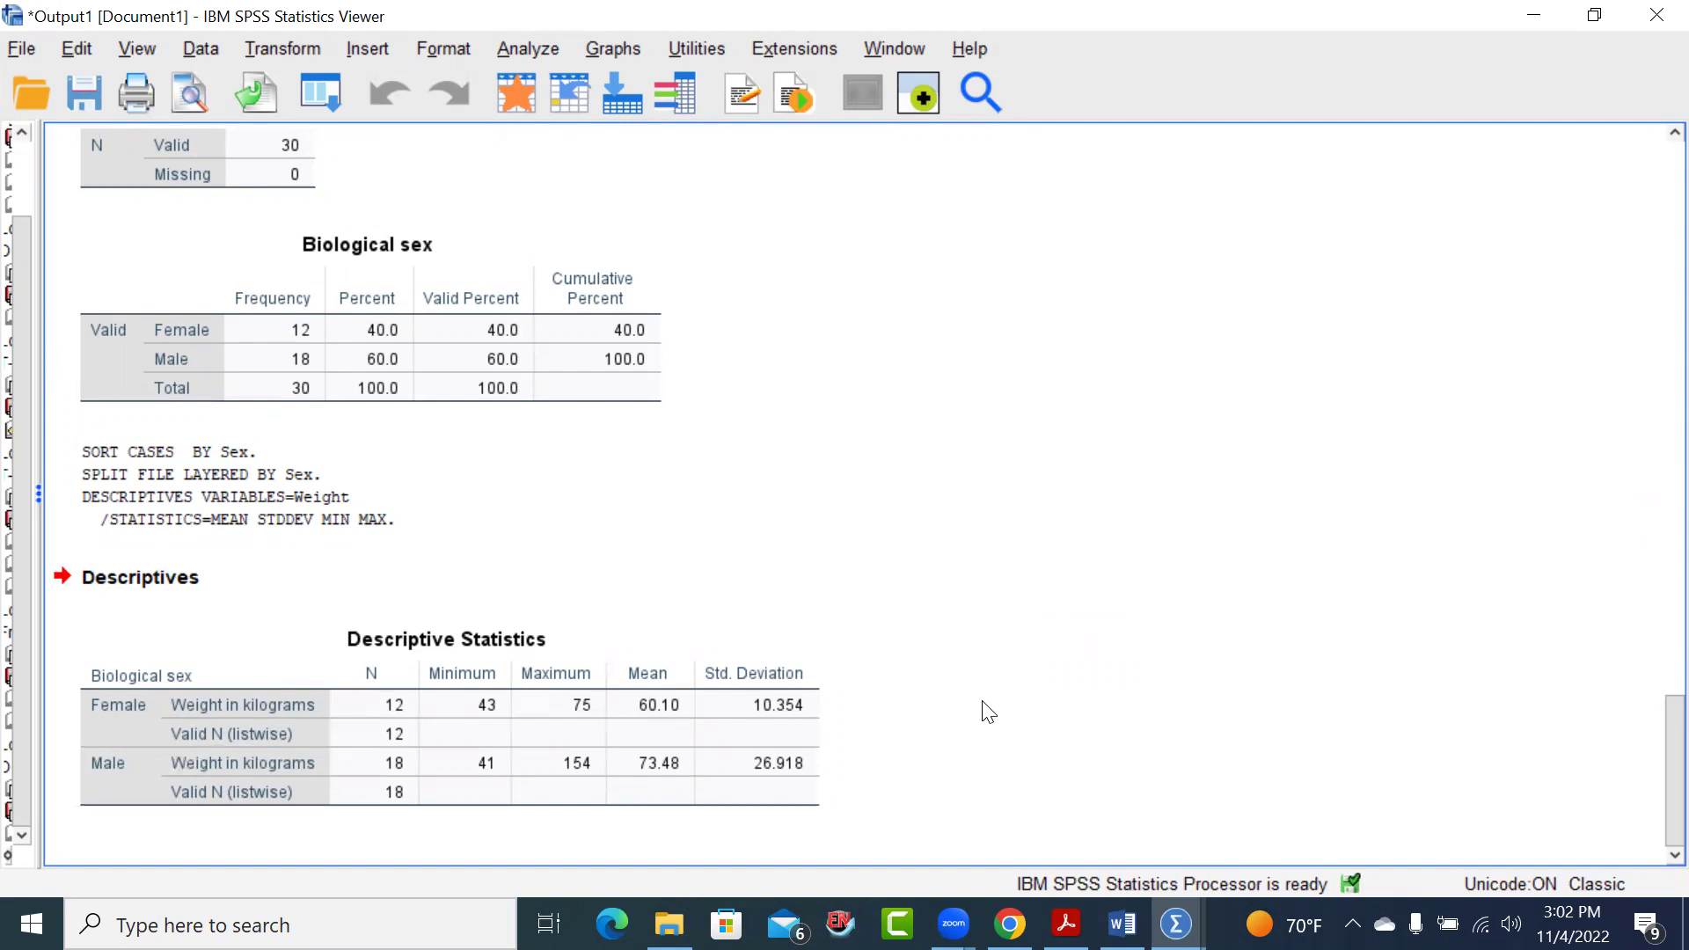
left_click(701, 528)
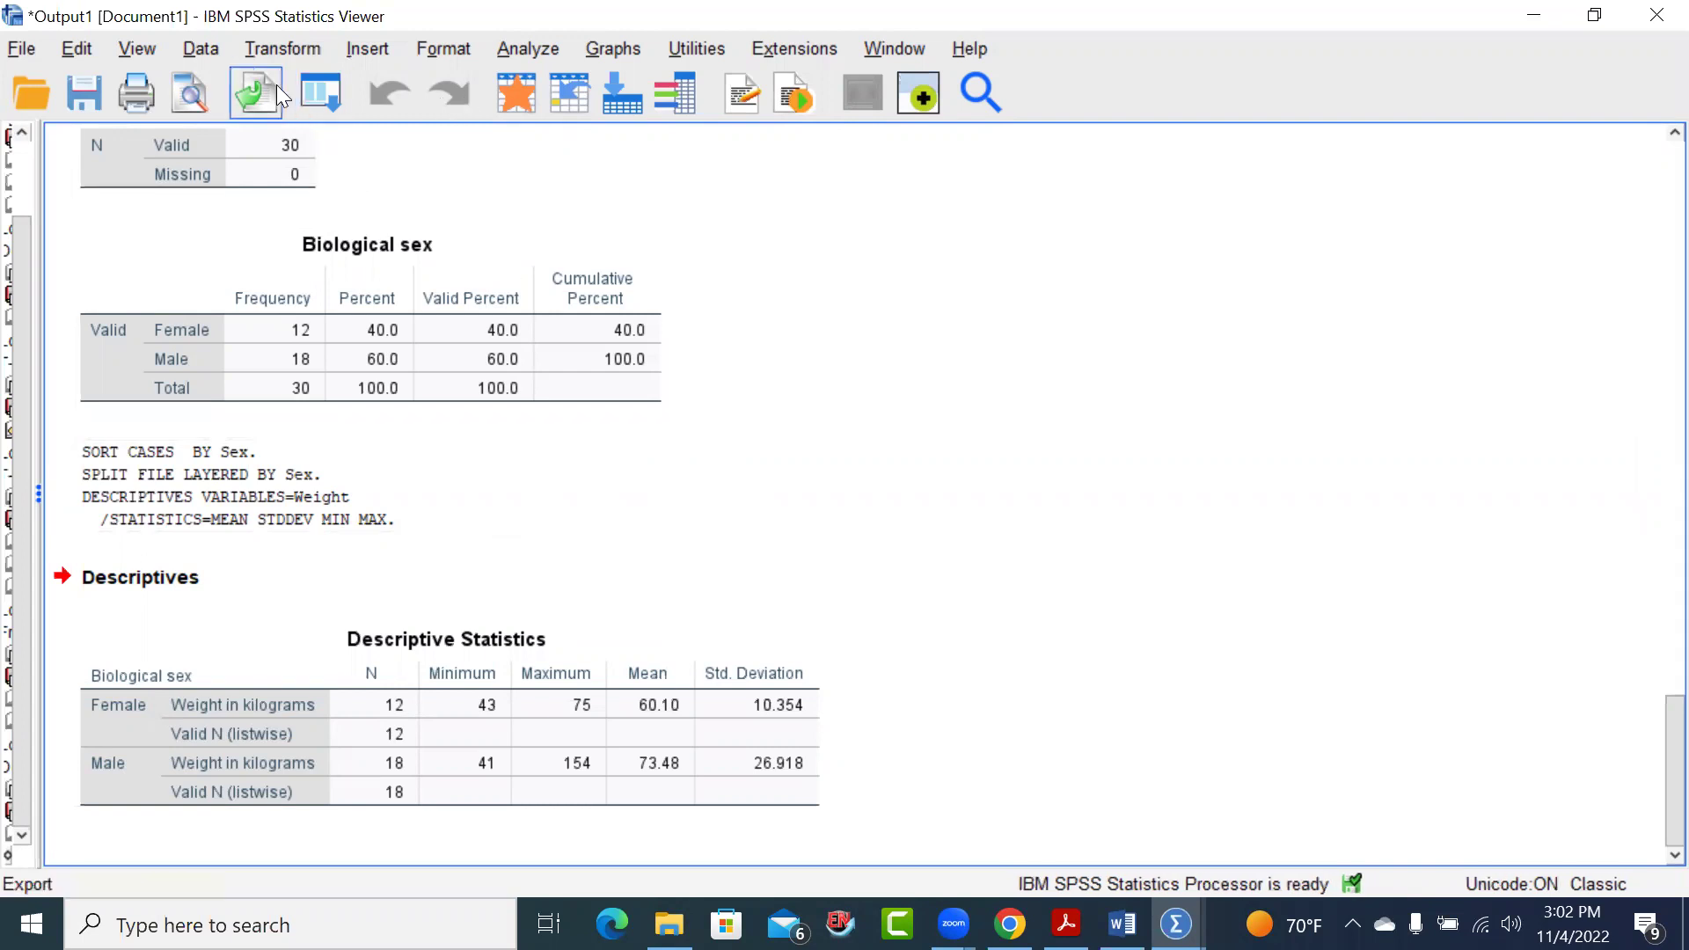
Turn off the file split by setting Split File to analyze all cases without creating groups
left_click(204, 51)
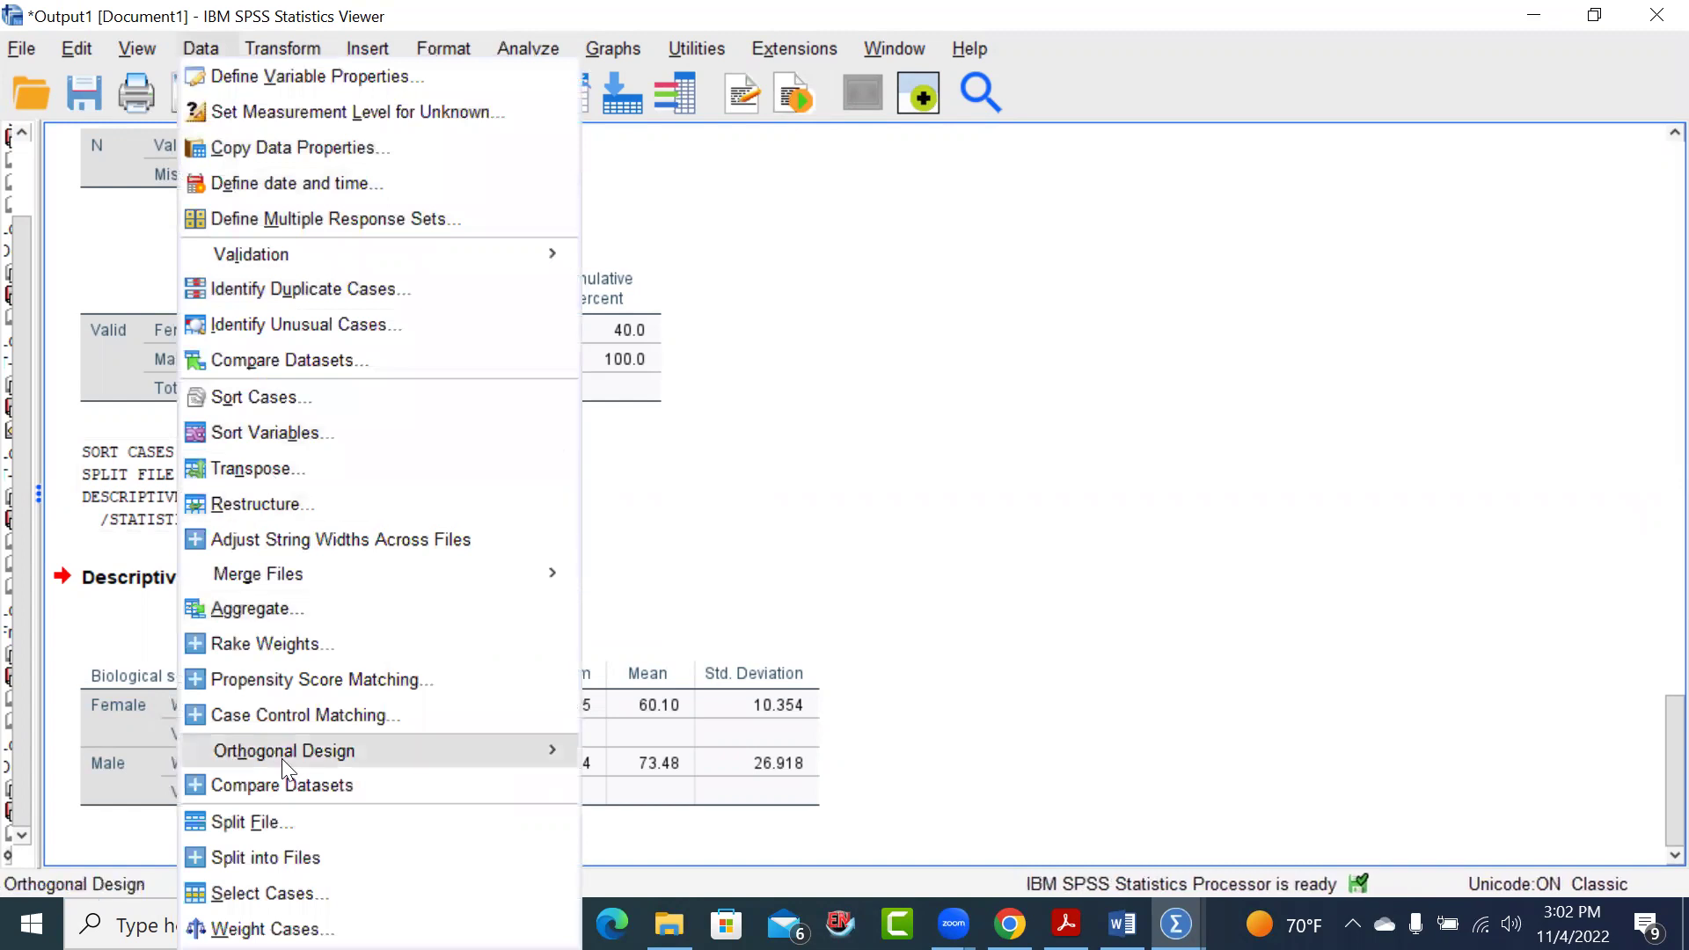
left_click(273, 818)
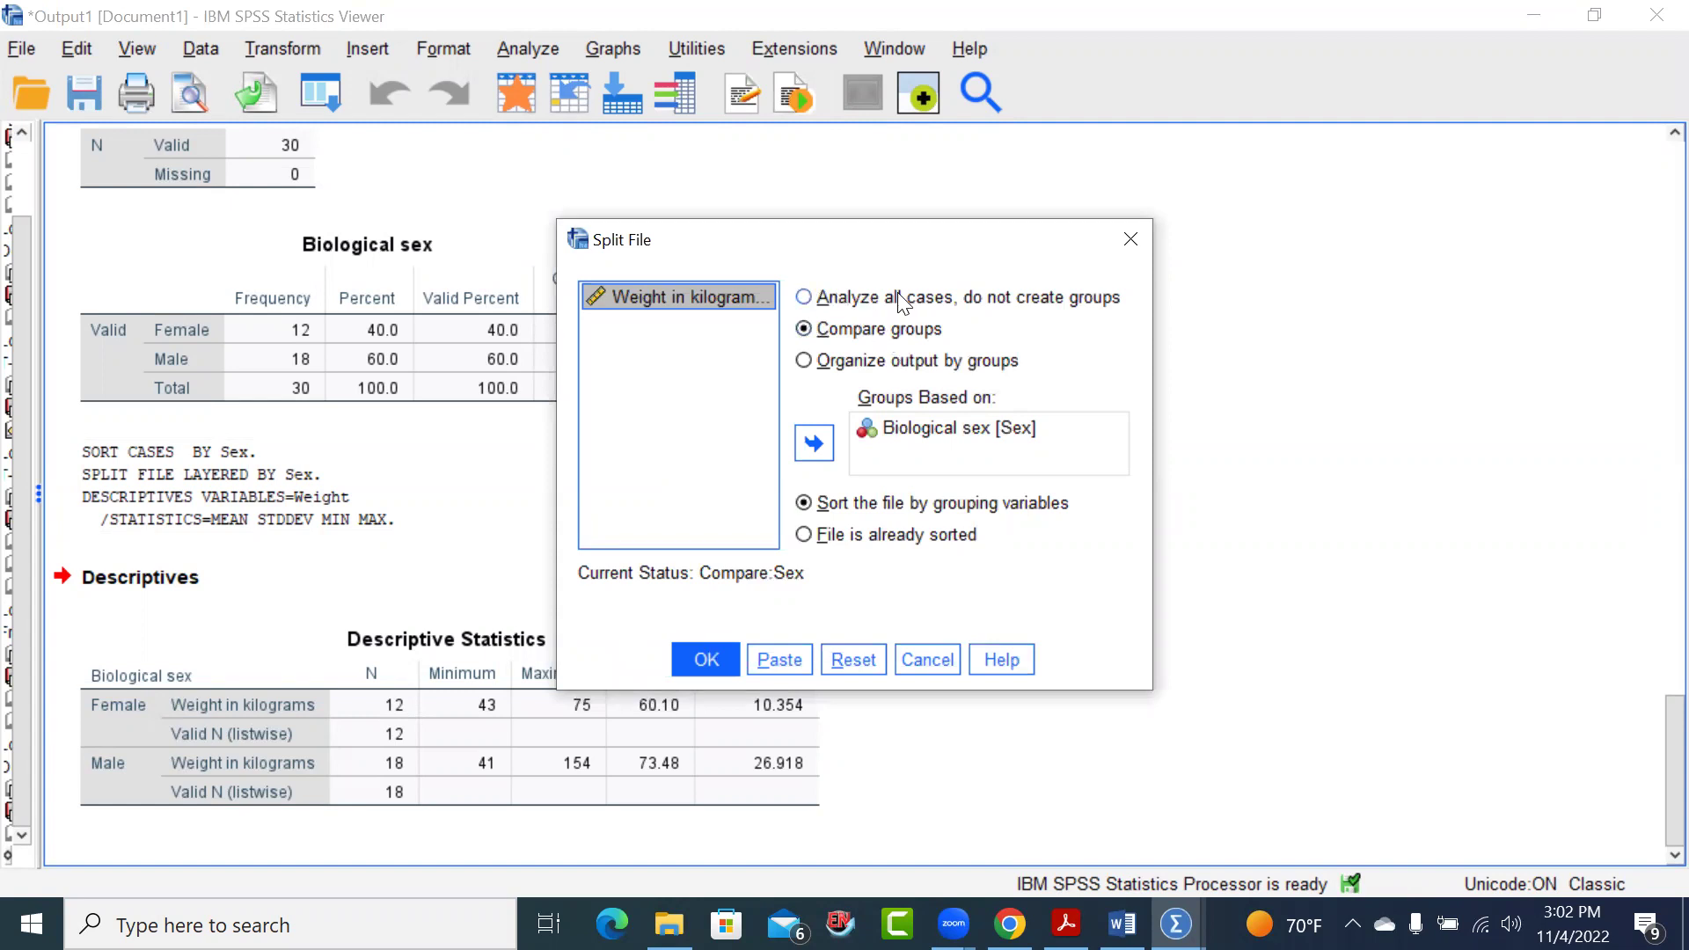
left_click(802, 298)
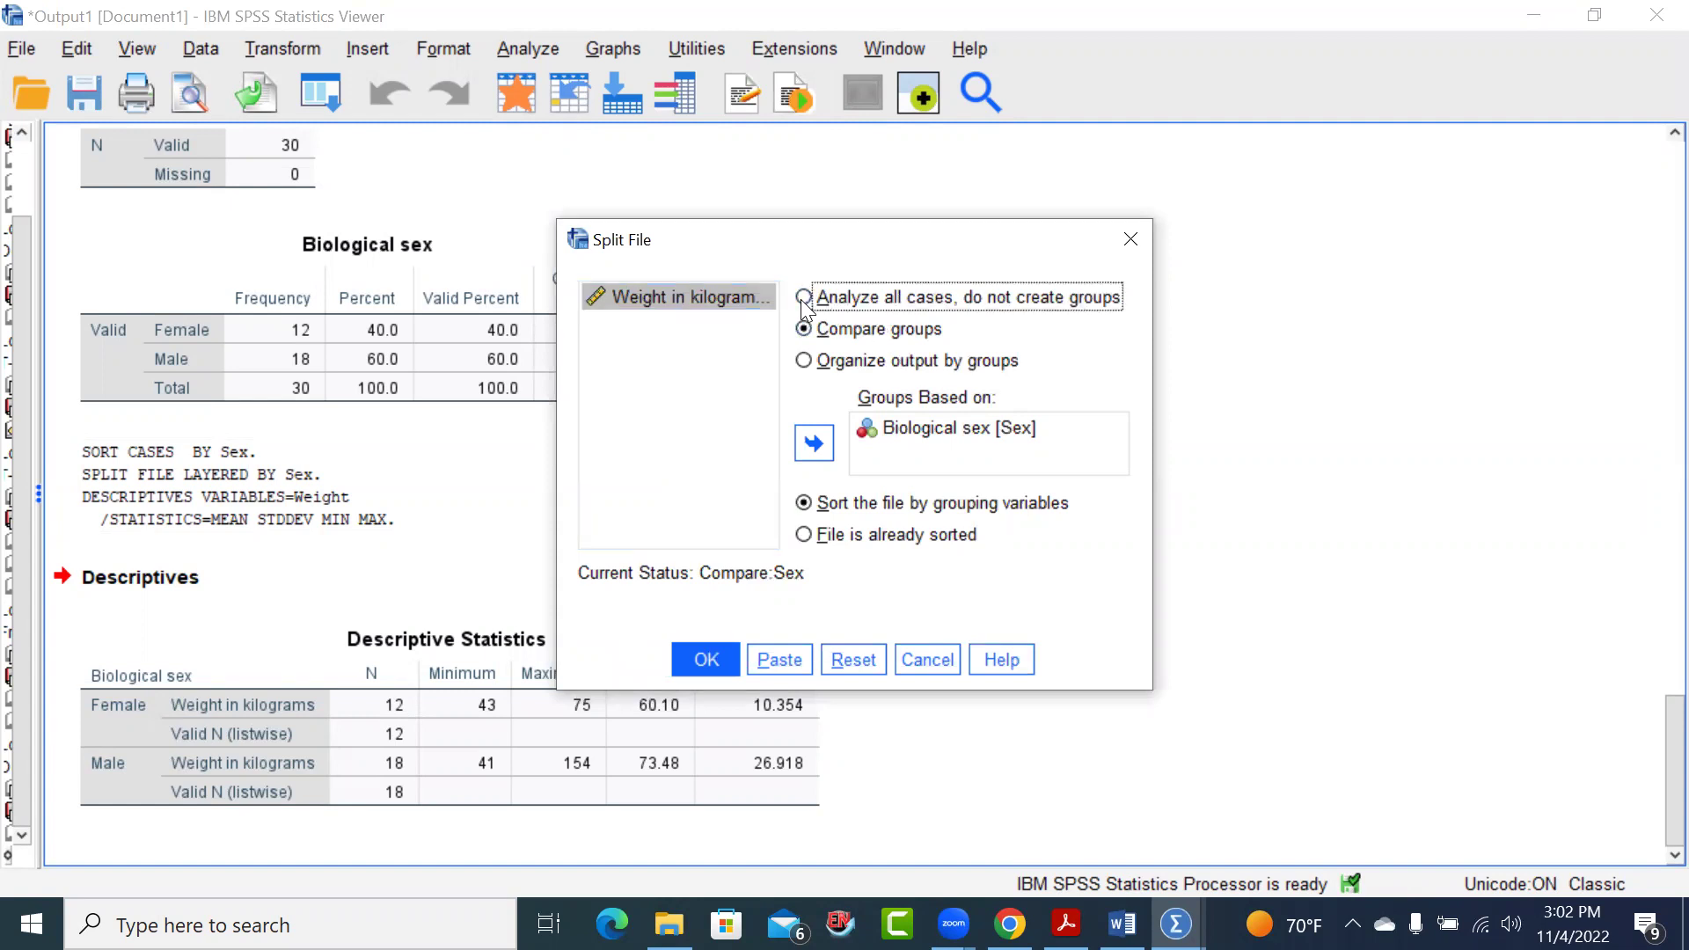
left_click(715, 653)
left_click(1231, 473)
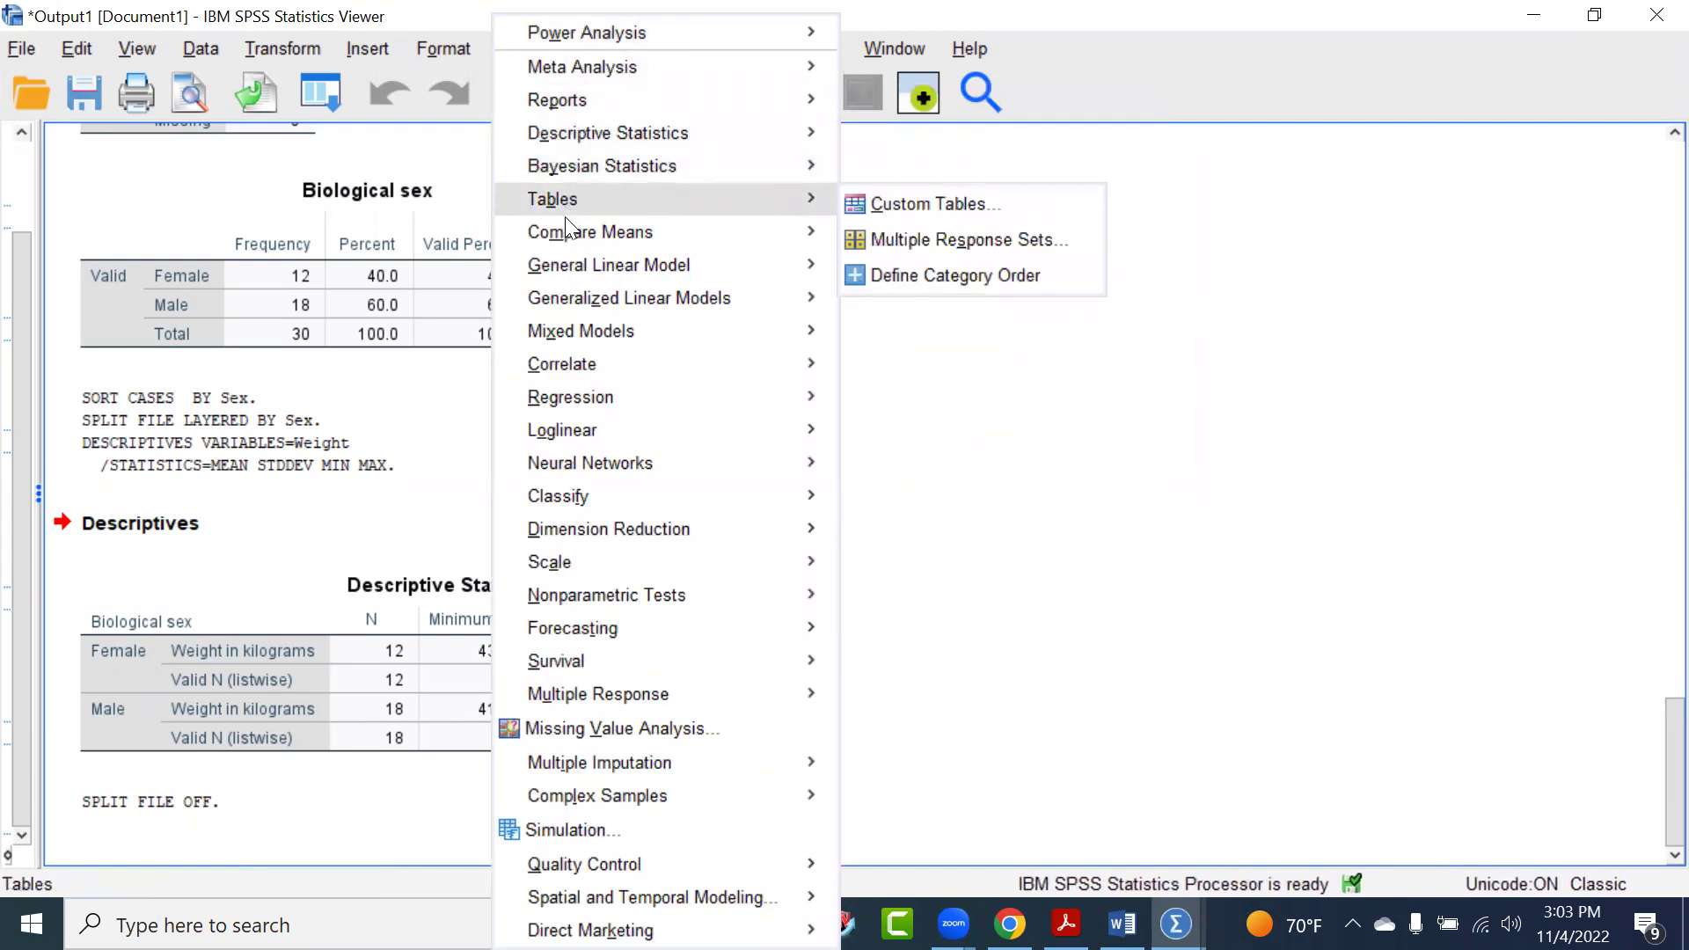
Reset the Independent-Samples T Test and set Weight in kilograms as test variable and Sex as grouping variable with groups 1 and 2
mouse_move(637, 232)
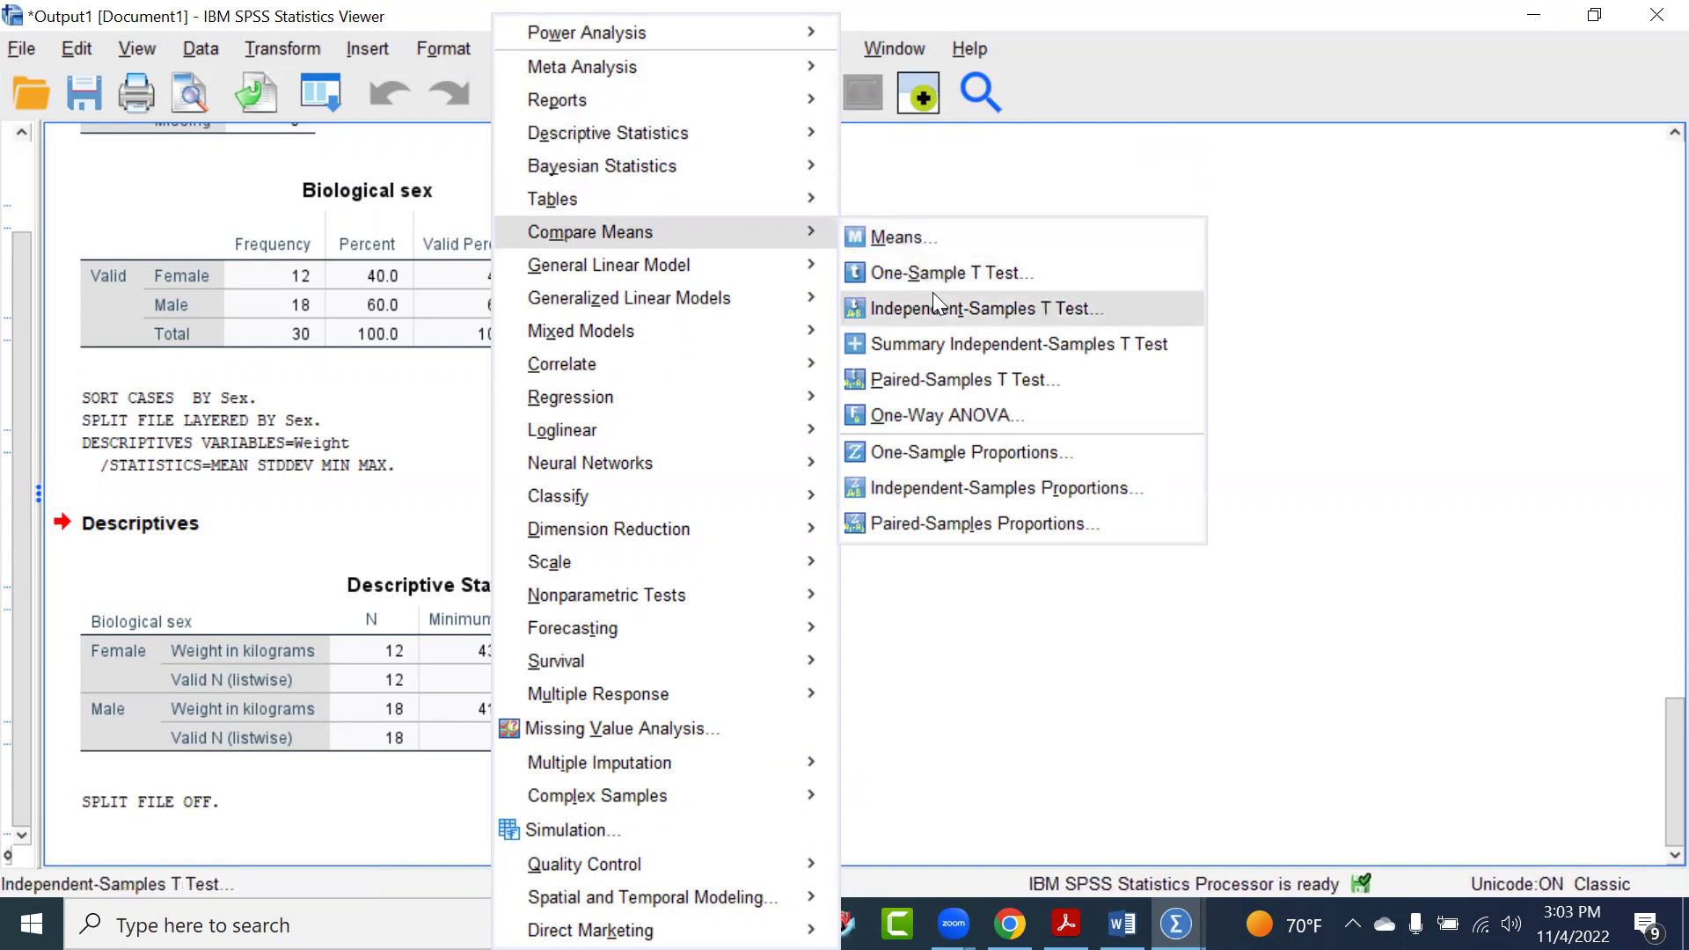
left_click(1004, 308)
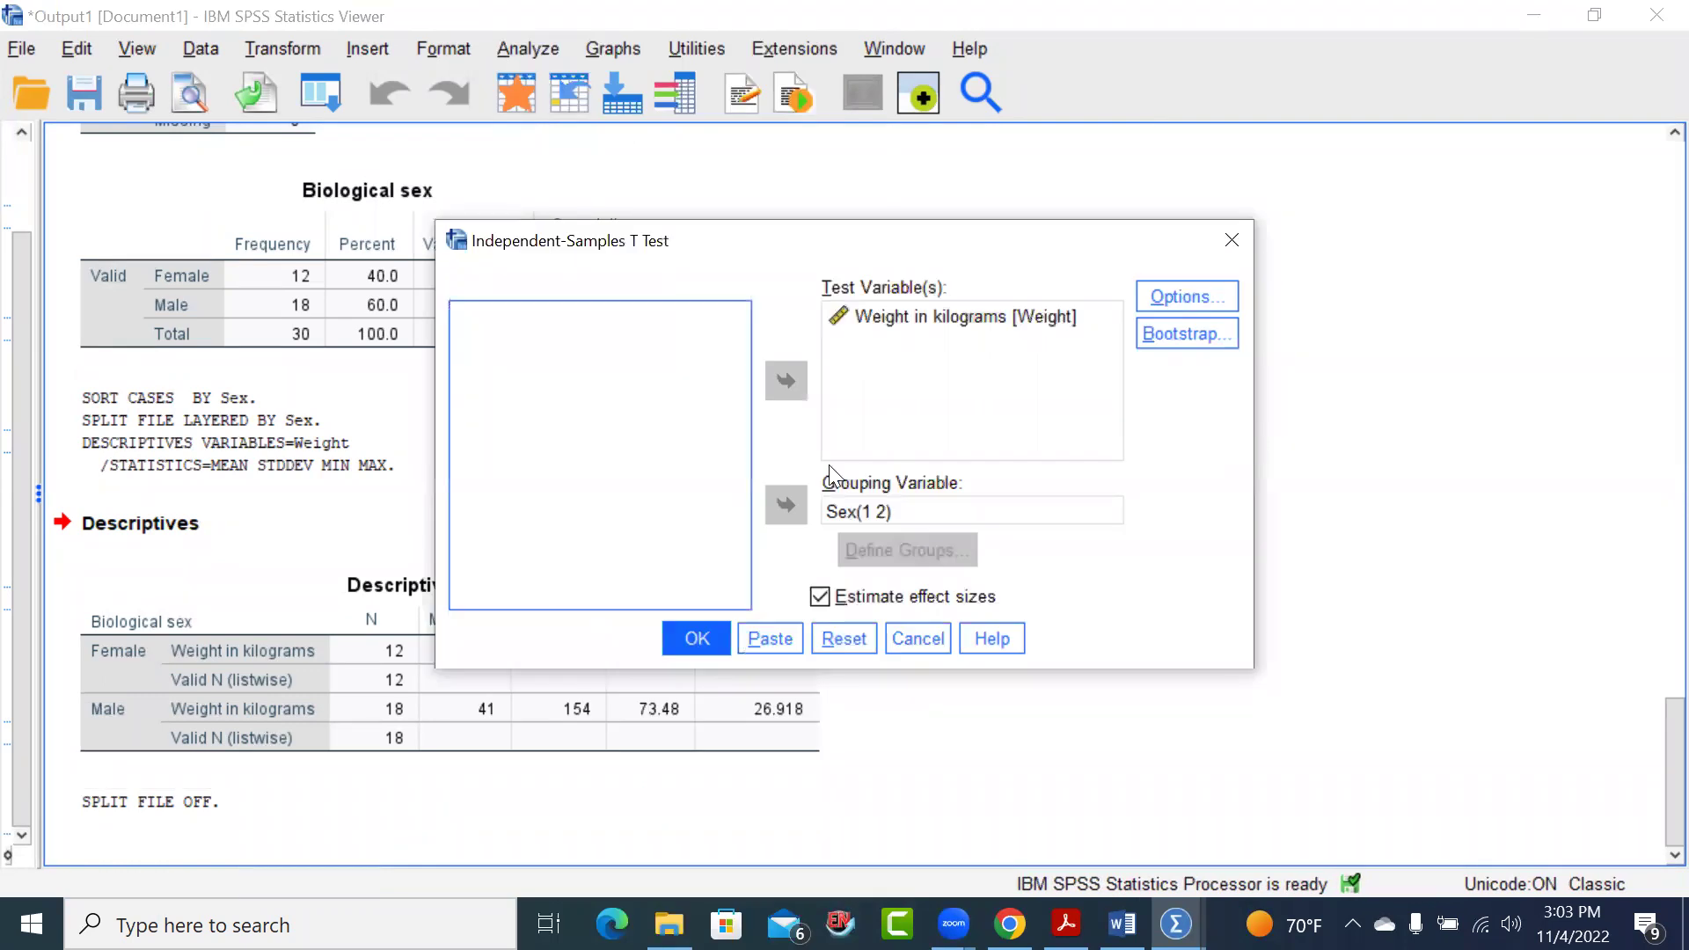
left_click(843, 639)
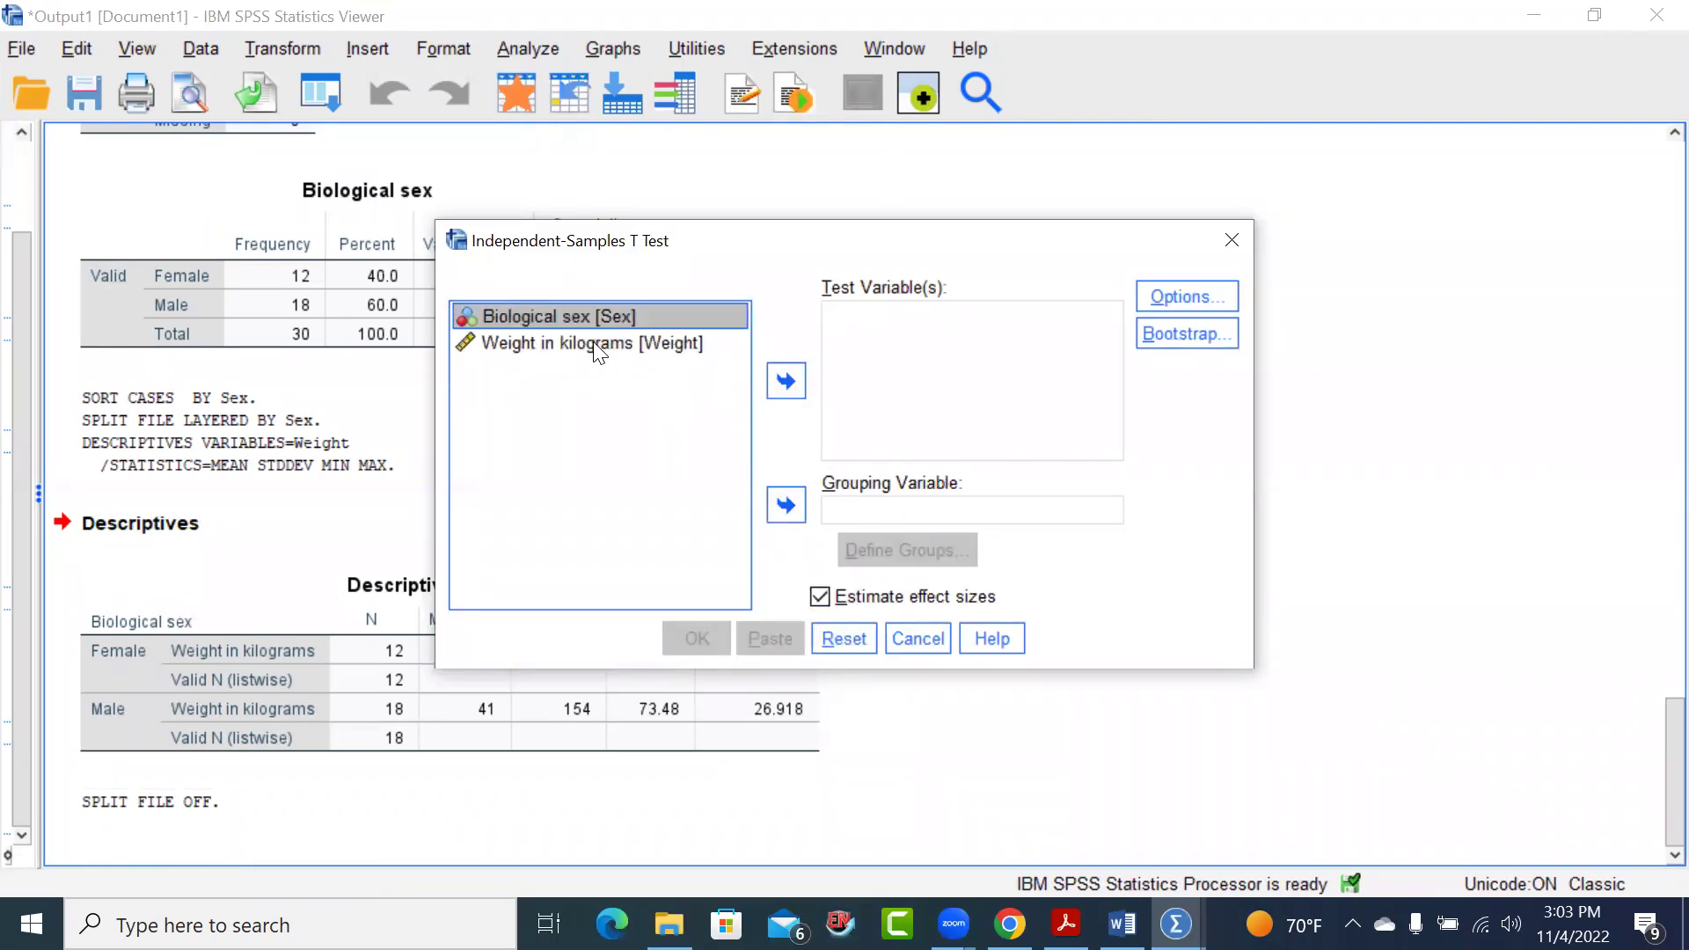
left_click_drag(579, 346, 836, 368)
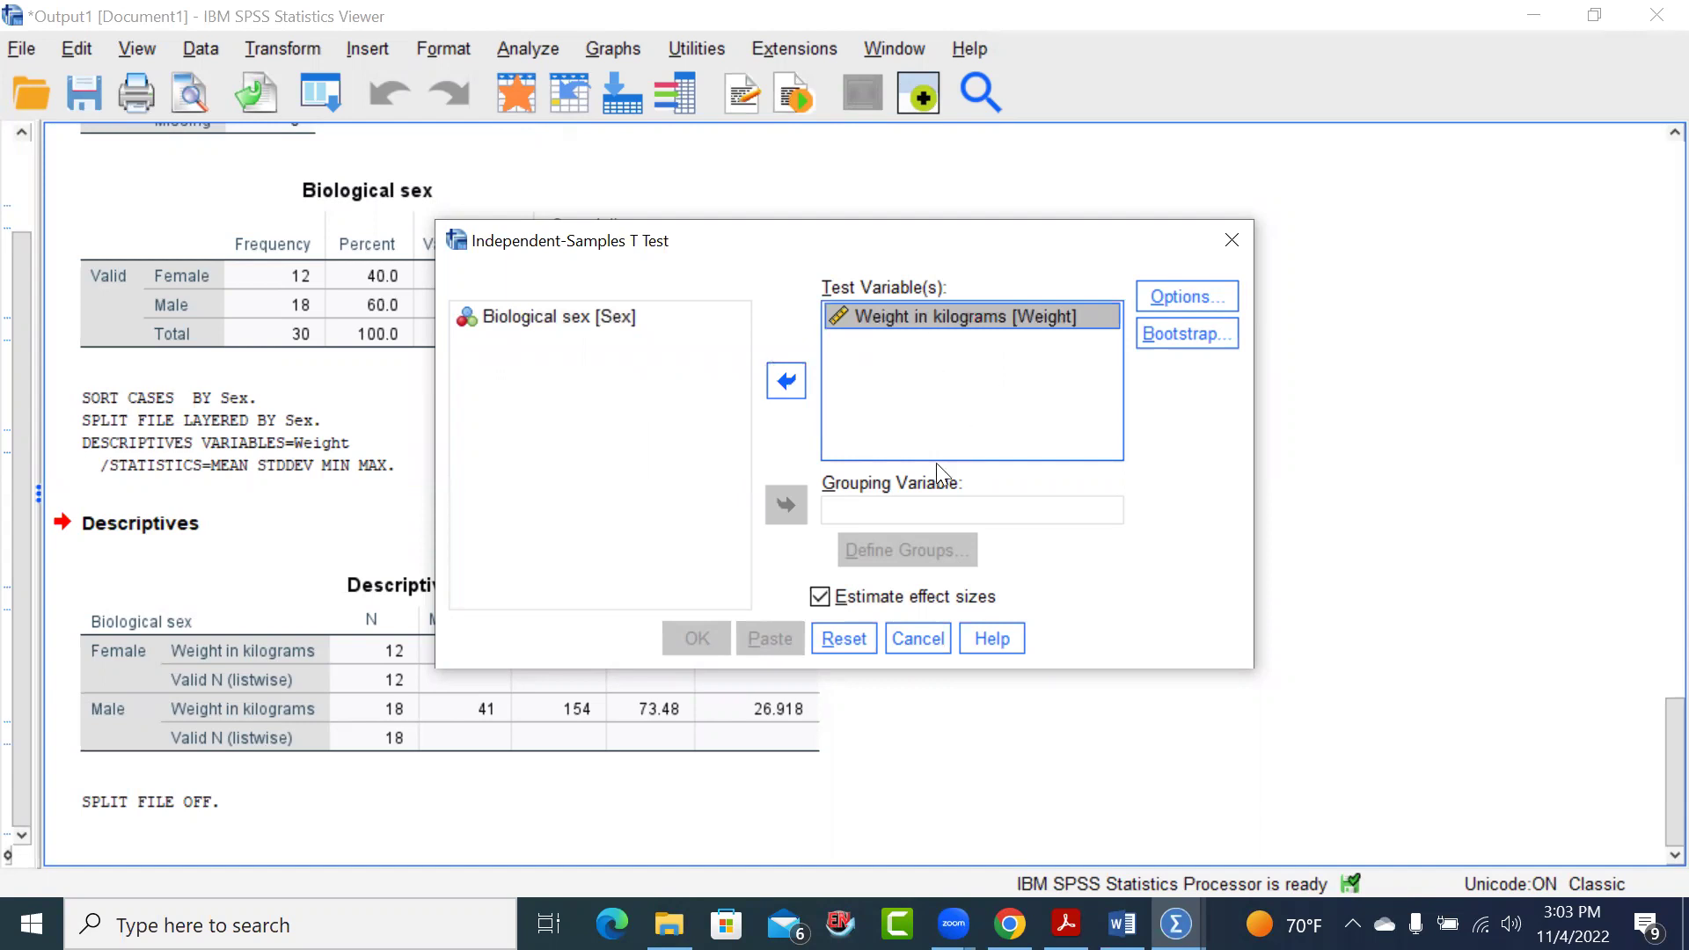
left_click(585, 321)
left_click(785, 506)
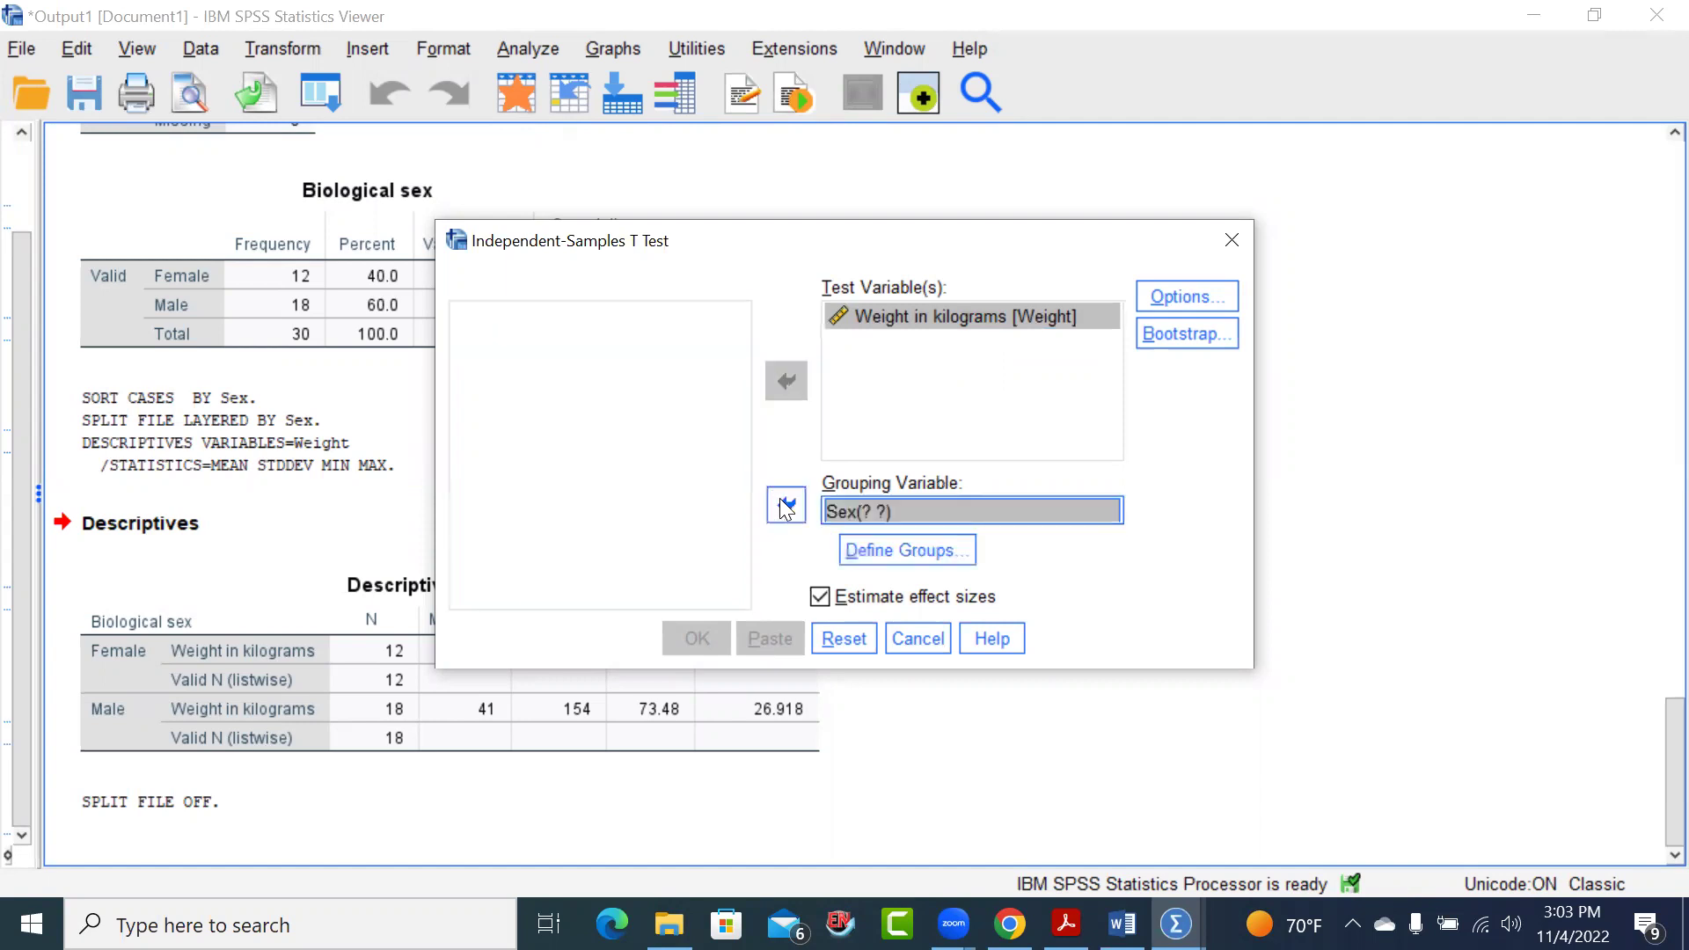
left_click(896, 546)
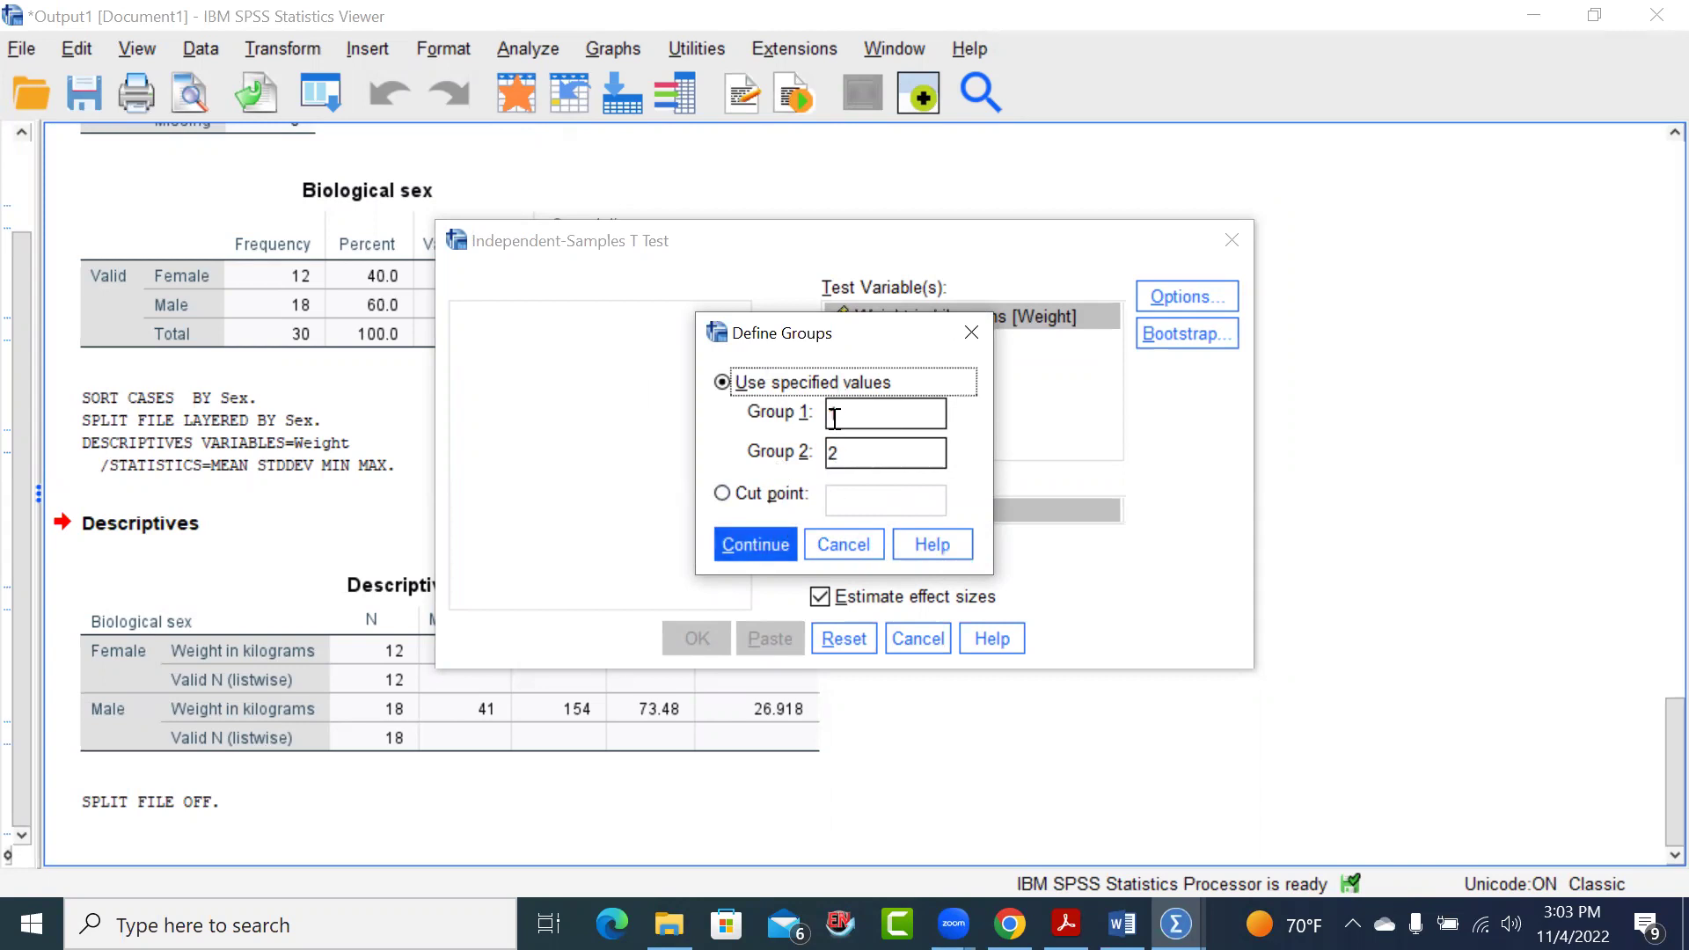
left_click(741, 554)
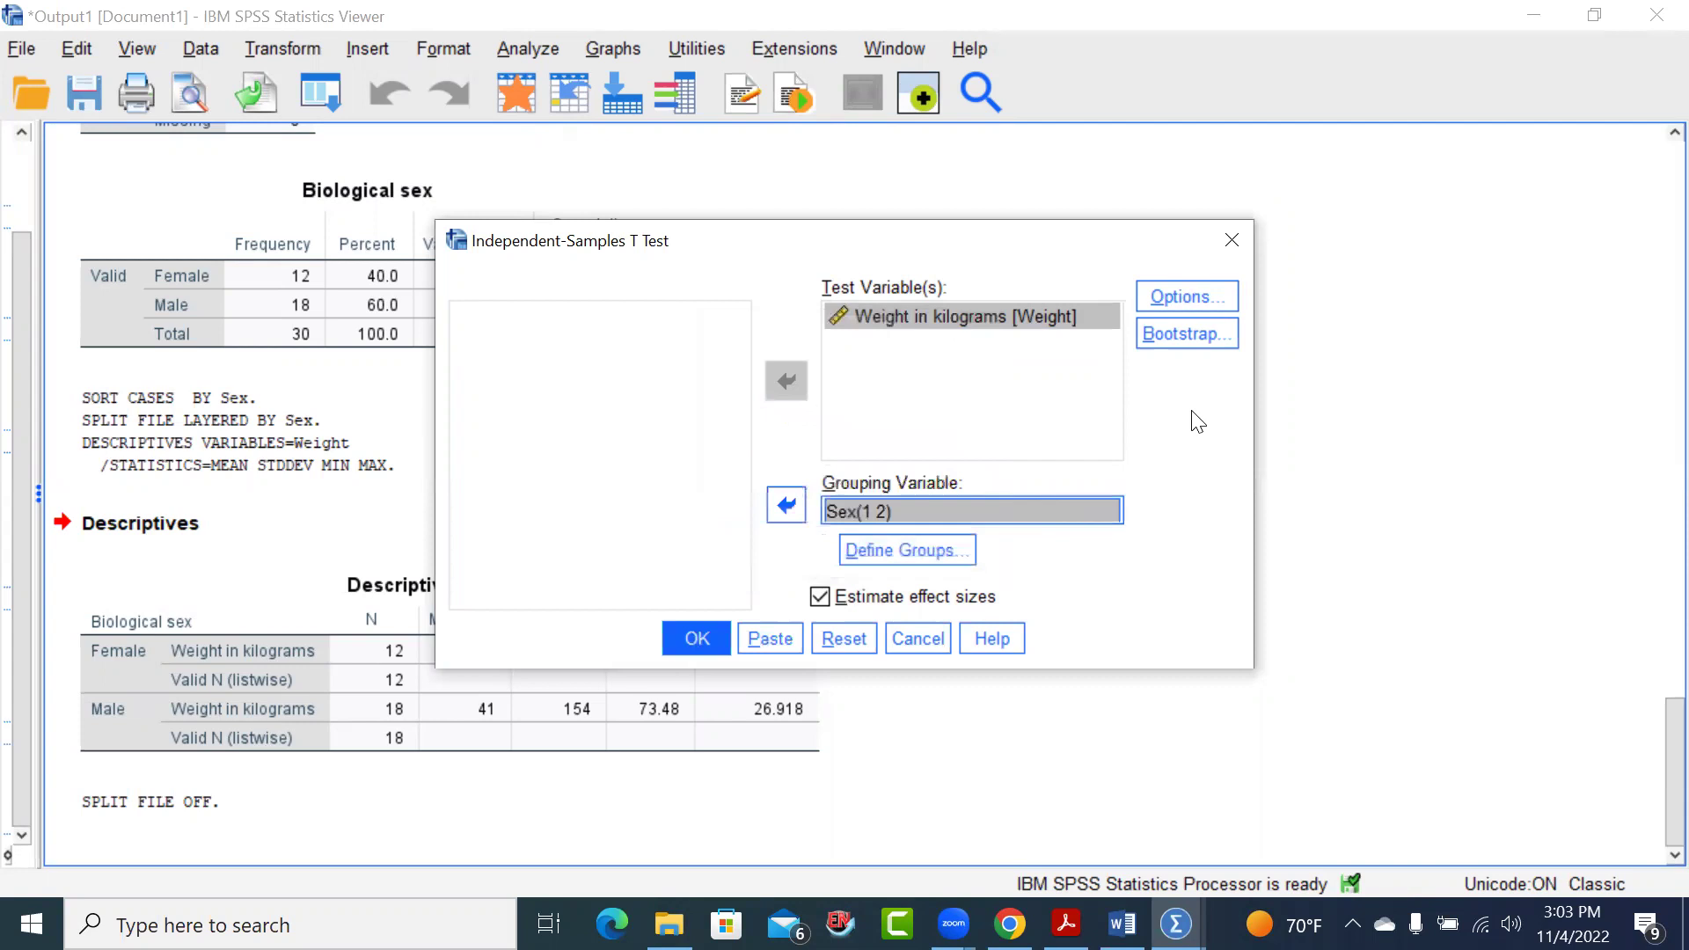
Keep the 95% confidence interval with cases excluded analysis by analysis, and run the t test with effect sizes estimated
left_click(1186, 300)
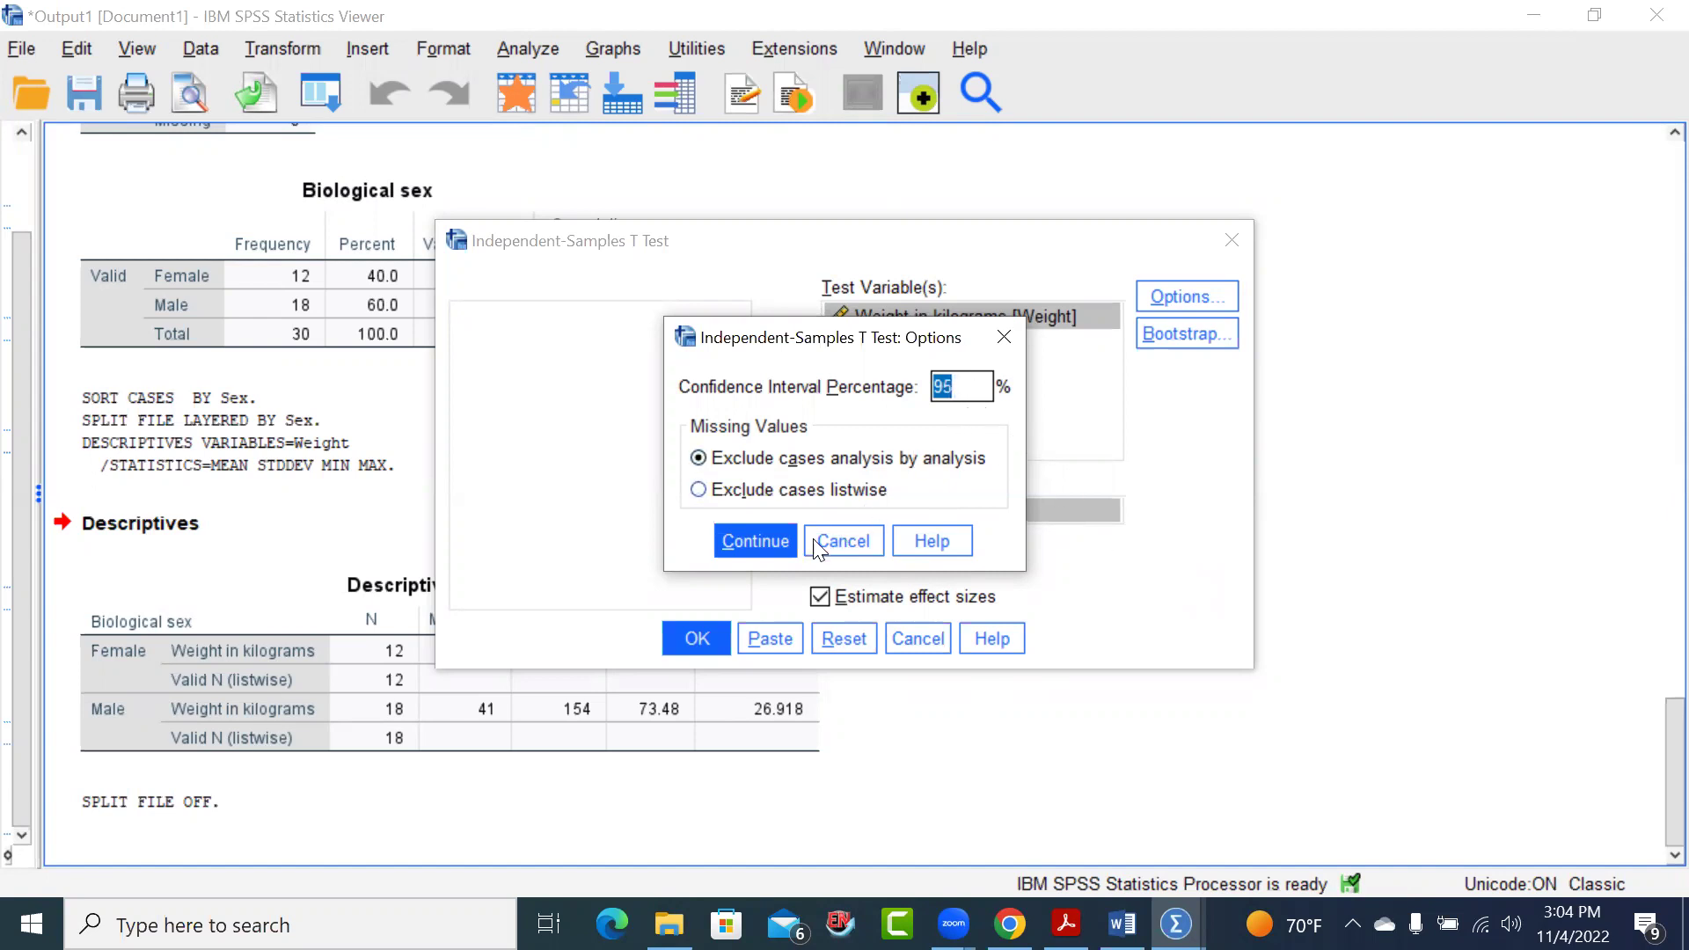
left_click(762, 531)
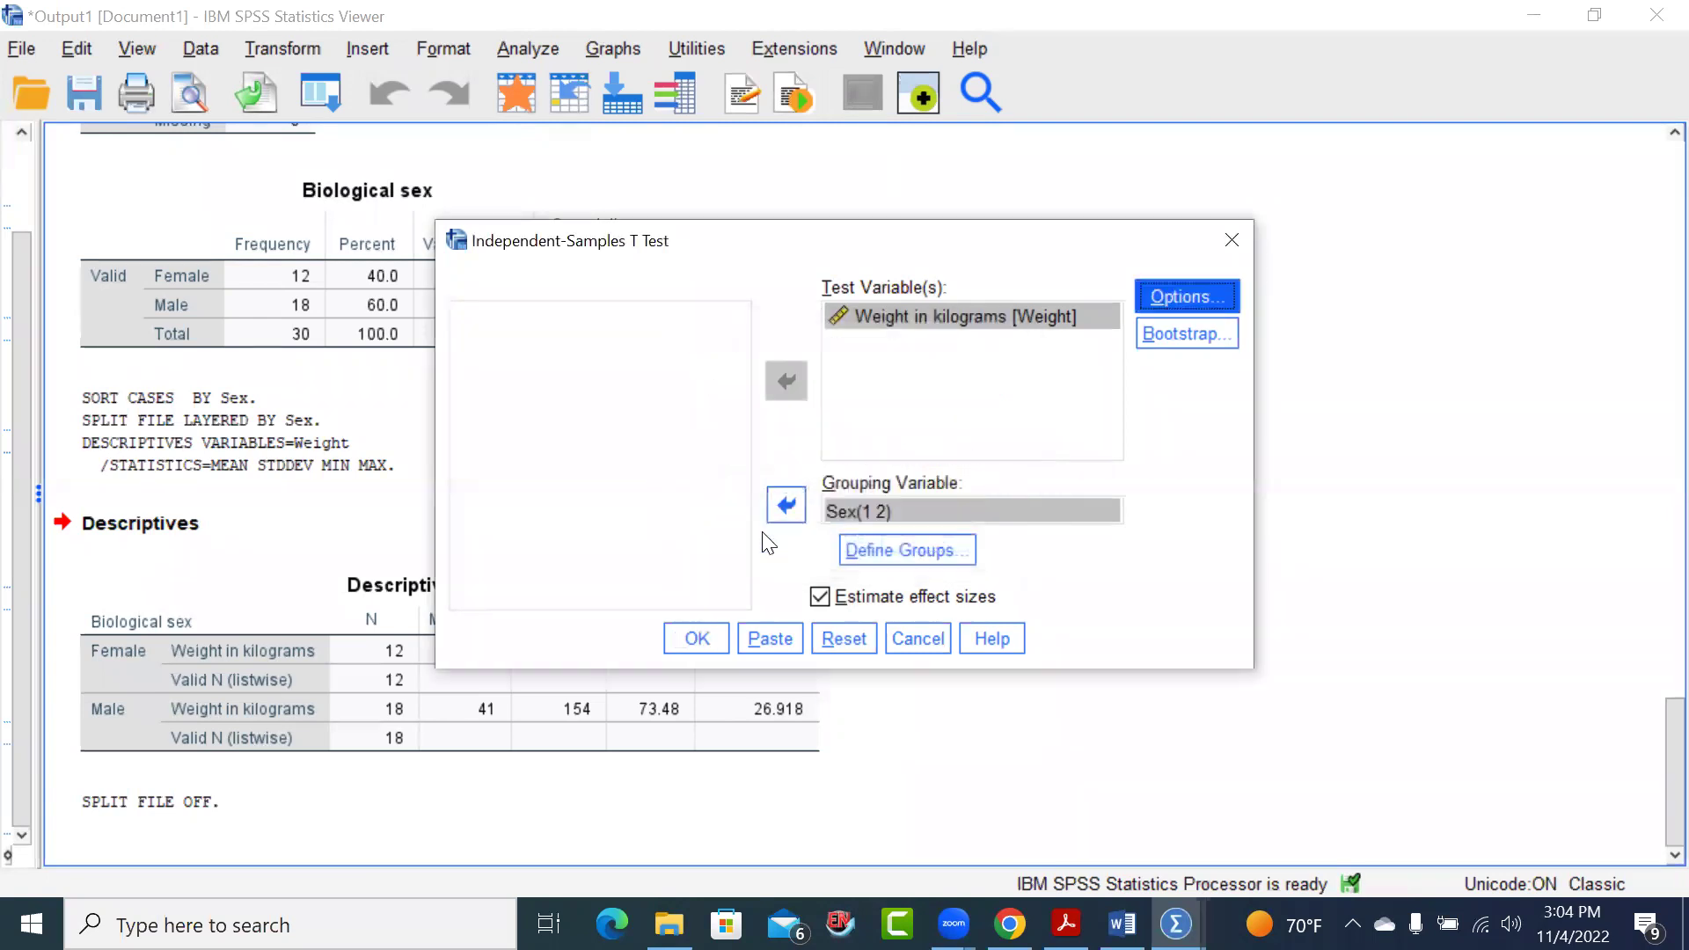
left_click(686, 647)
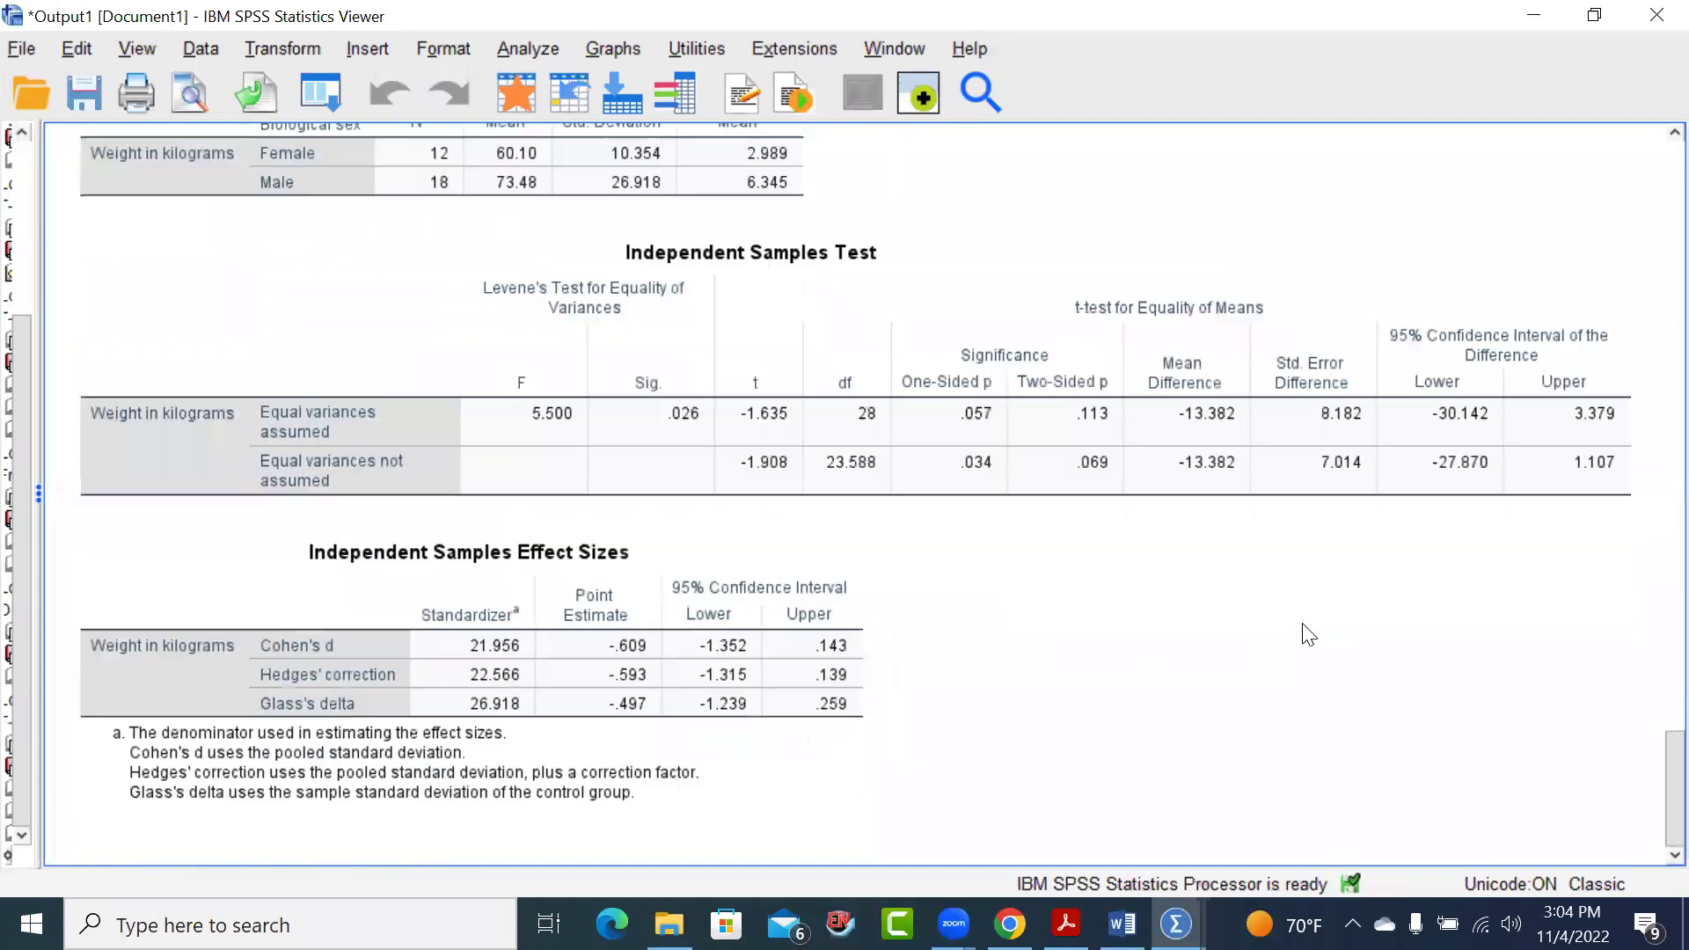
Review the t-test output, including the Group Statistics and Levene's test for equality of variances
left_click(869, 645)
left_click(883, 541)
left_click(589, 545)
left_click(1039, 563)
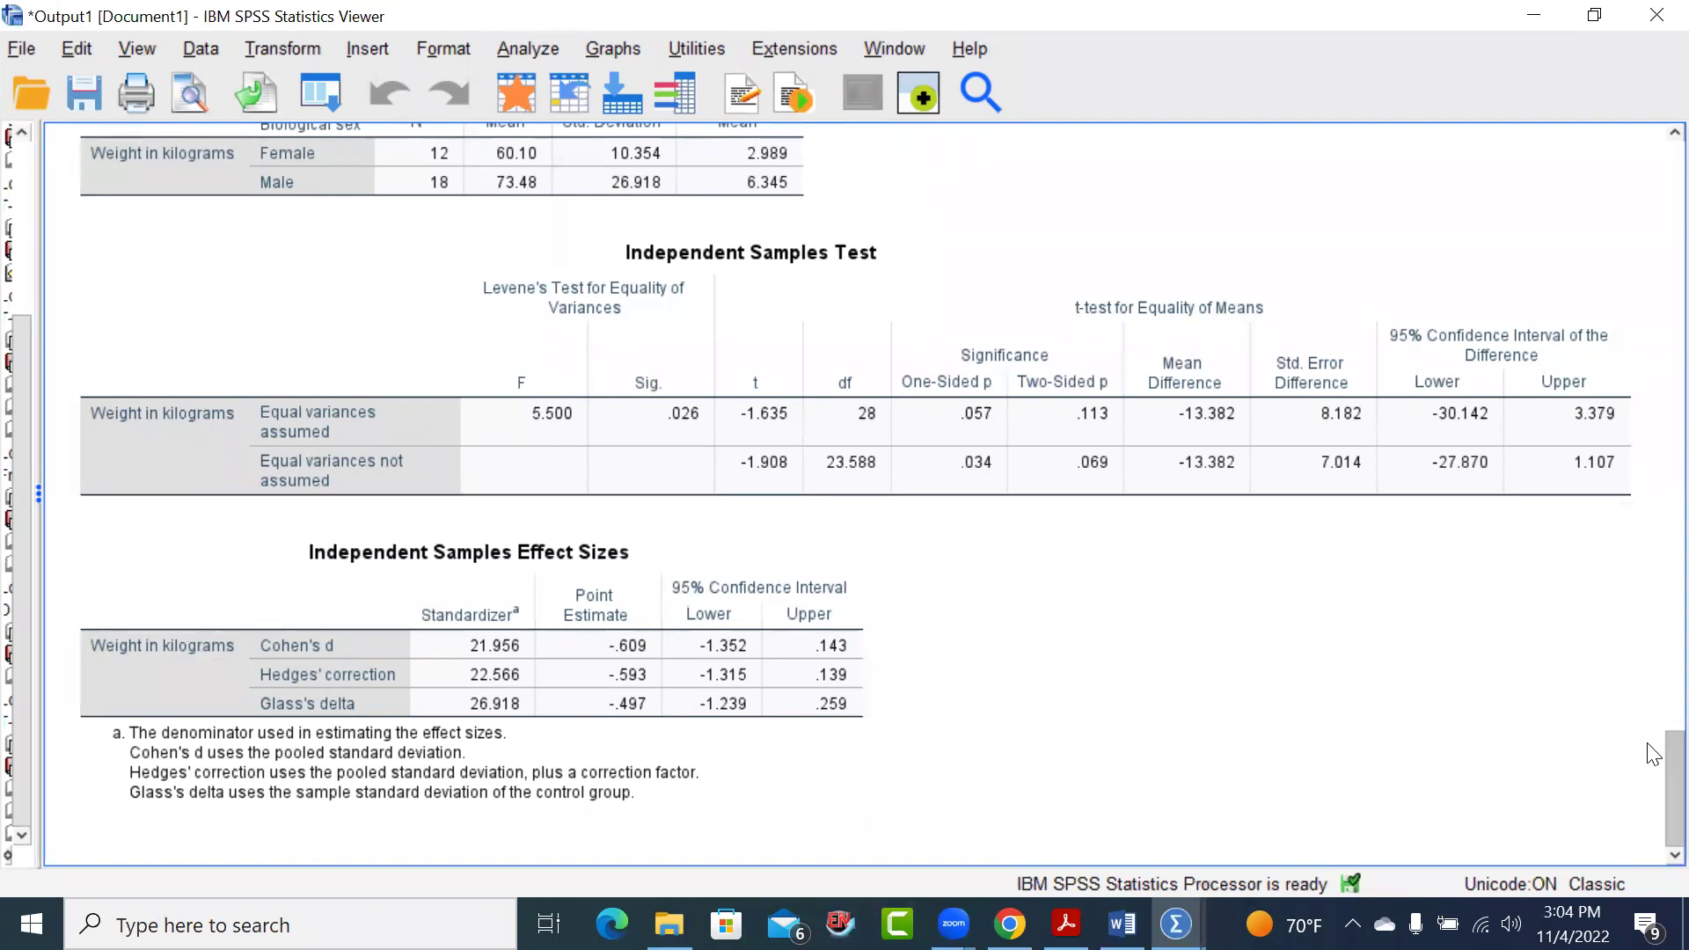
scroll(1654, 759, "up", 2)
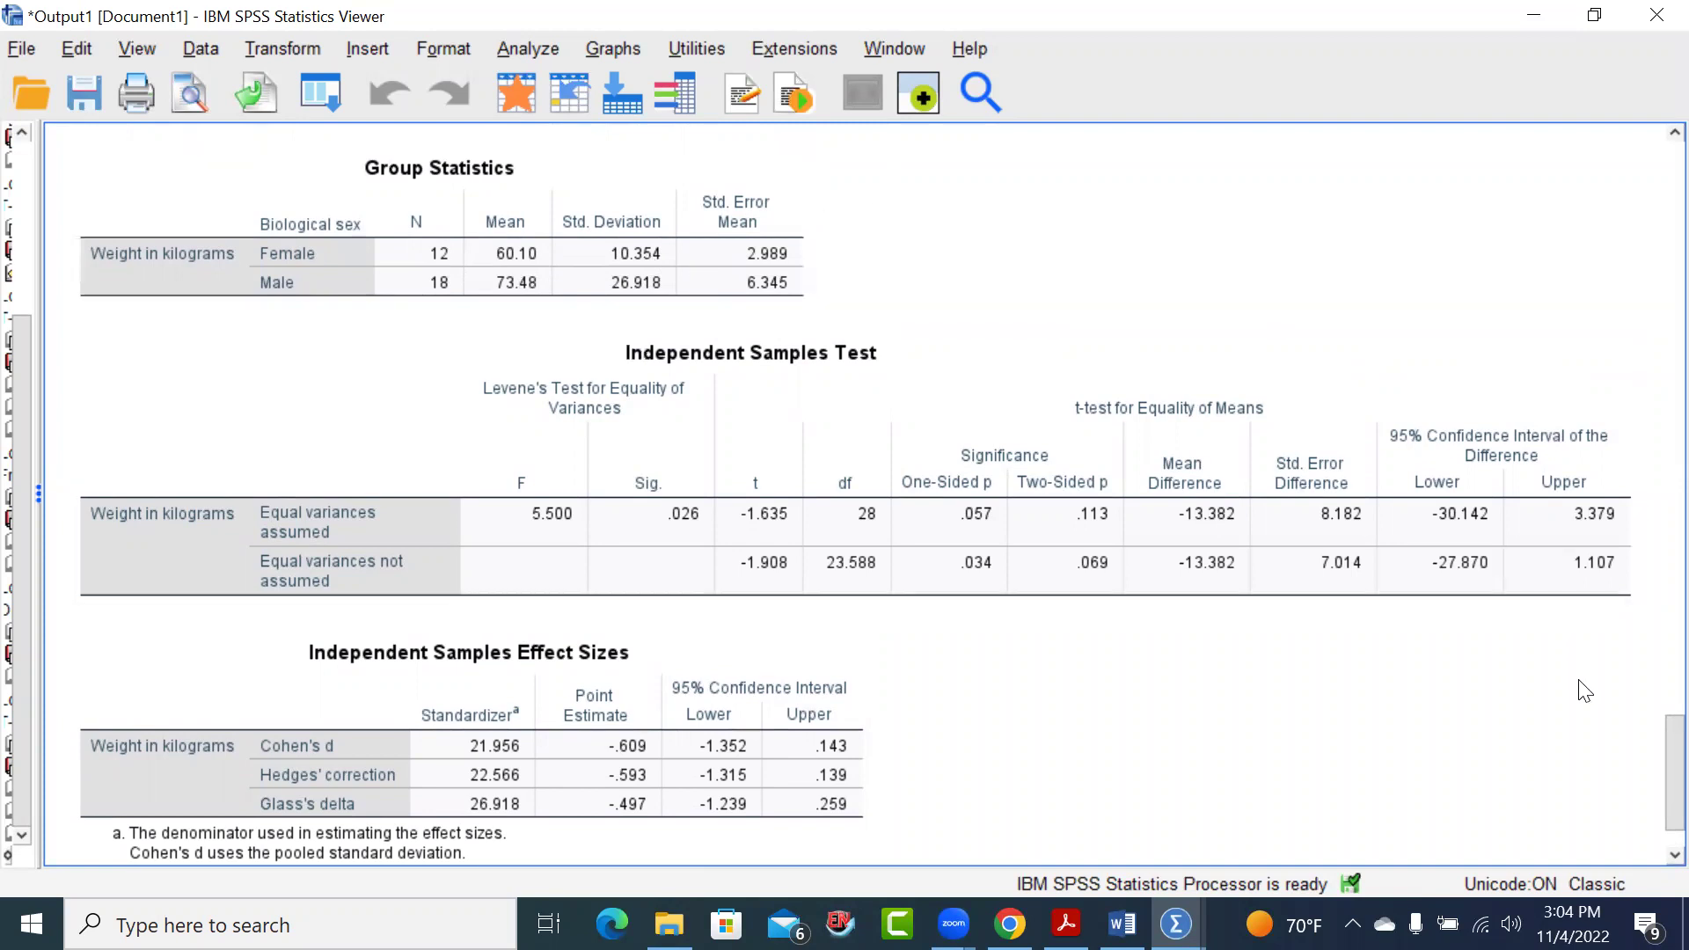
scroll(1651, 750, "down", 2)
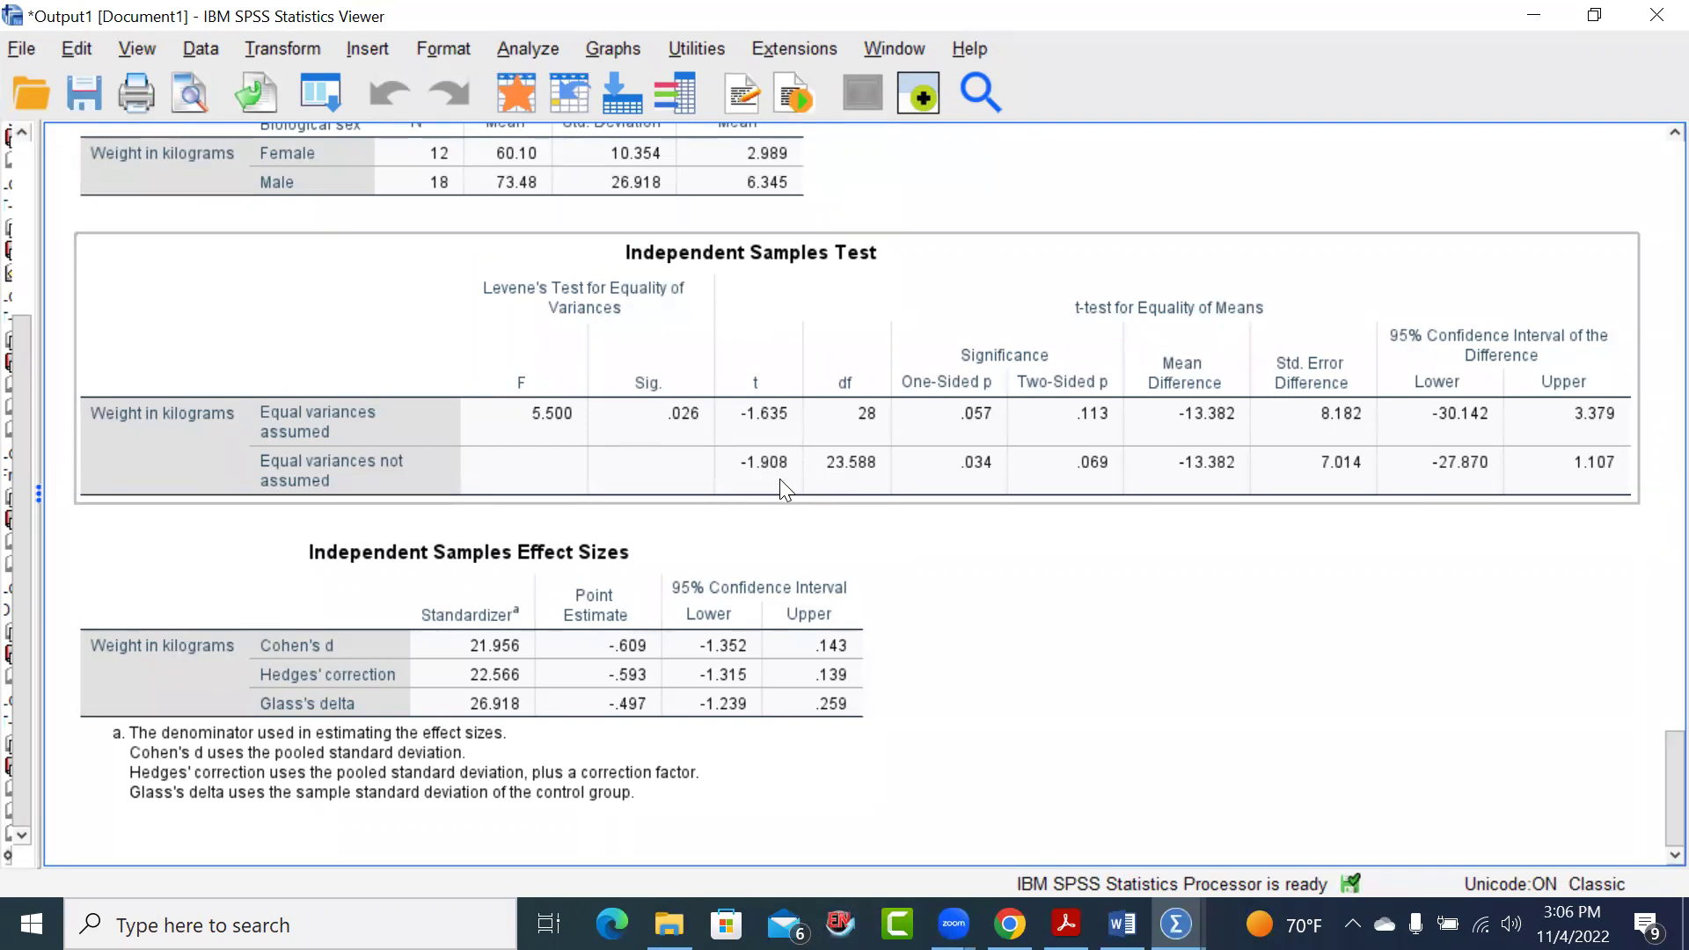
Examine the t, df and significance values in the Independent Samples Test table for both variance assumptions
left_click(825, 521)
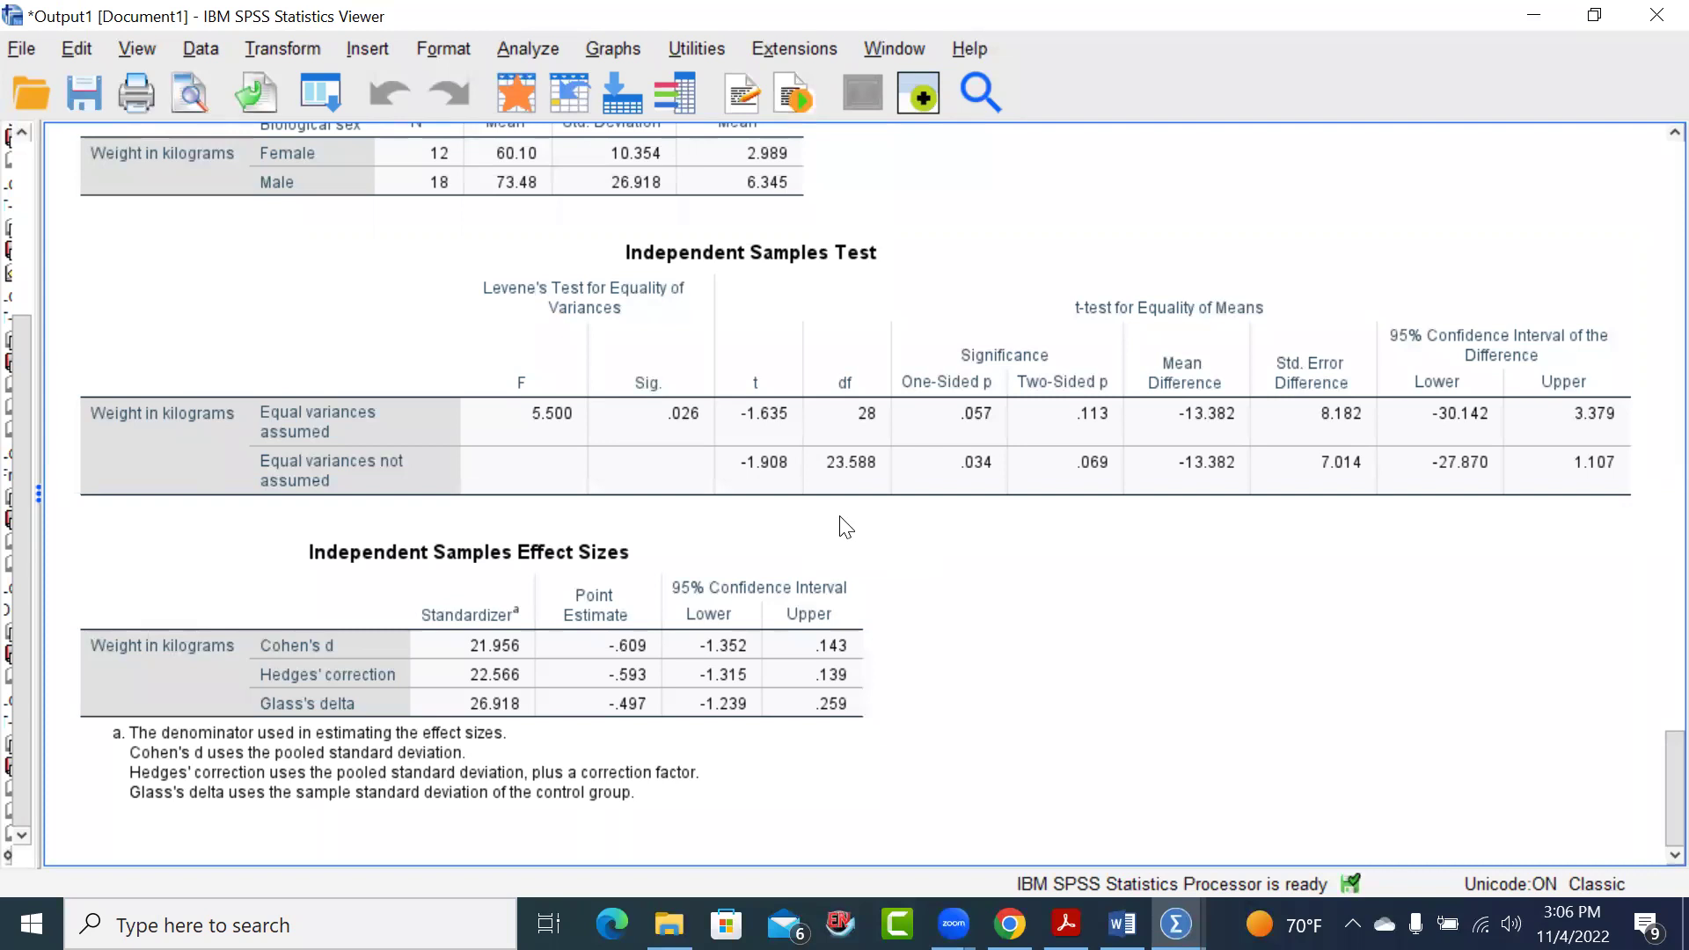
left_click(732, 467)
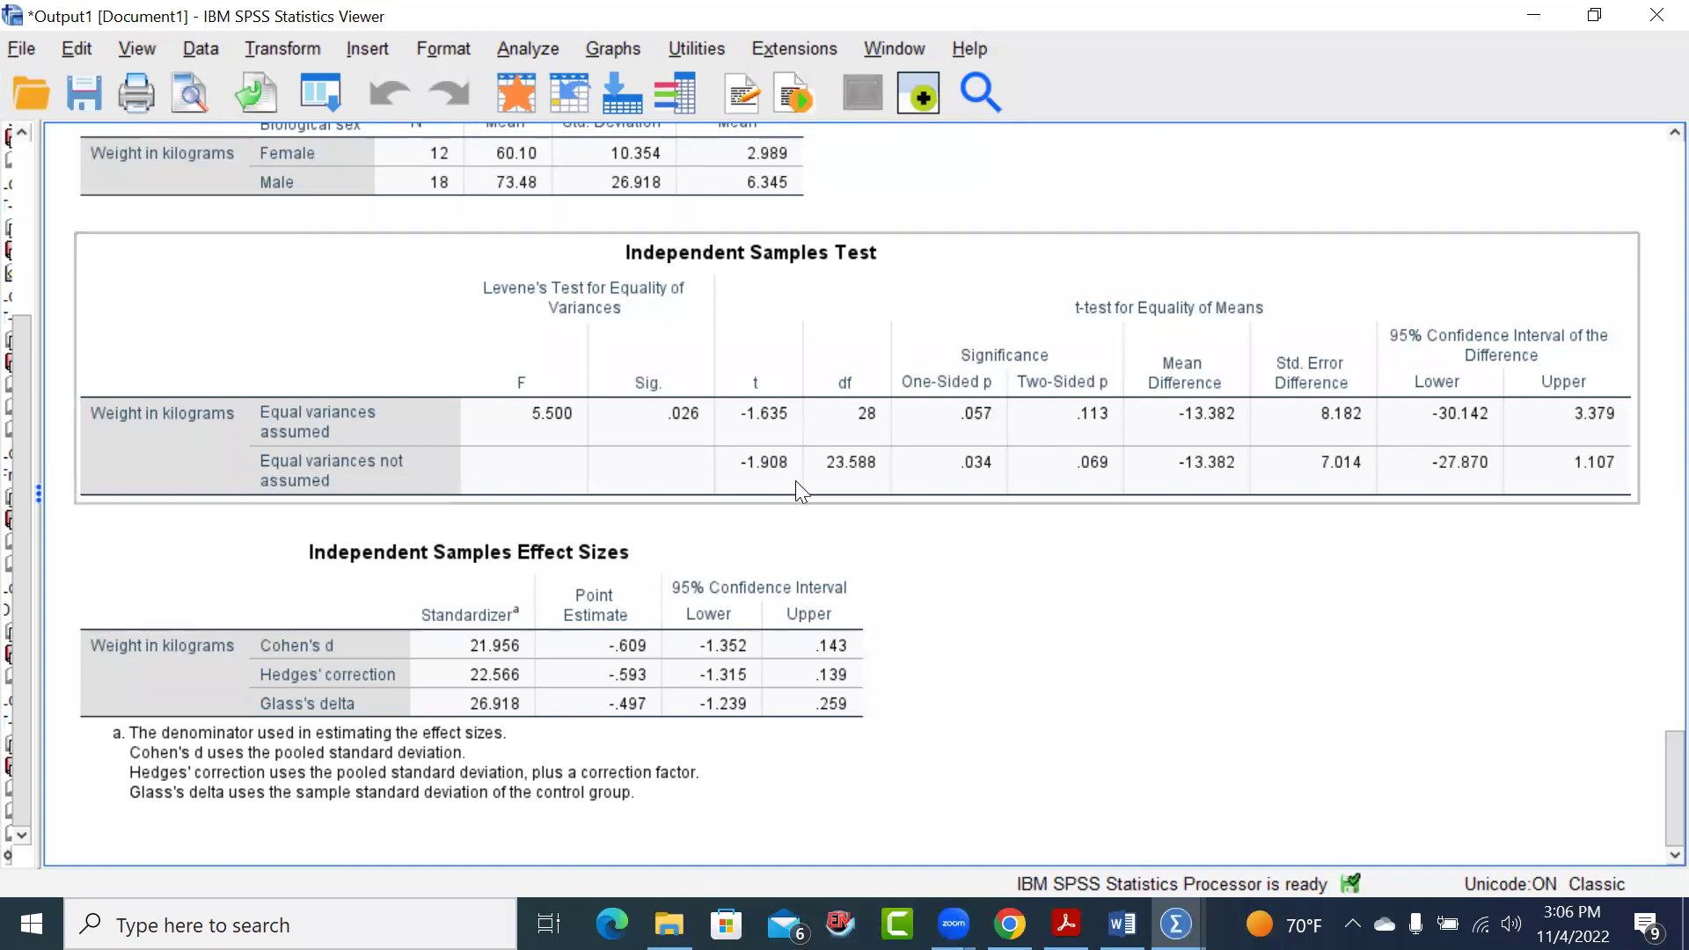
left_click(870, 508)
left_click(864, 489)
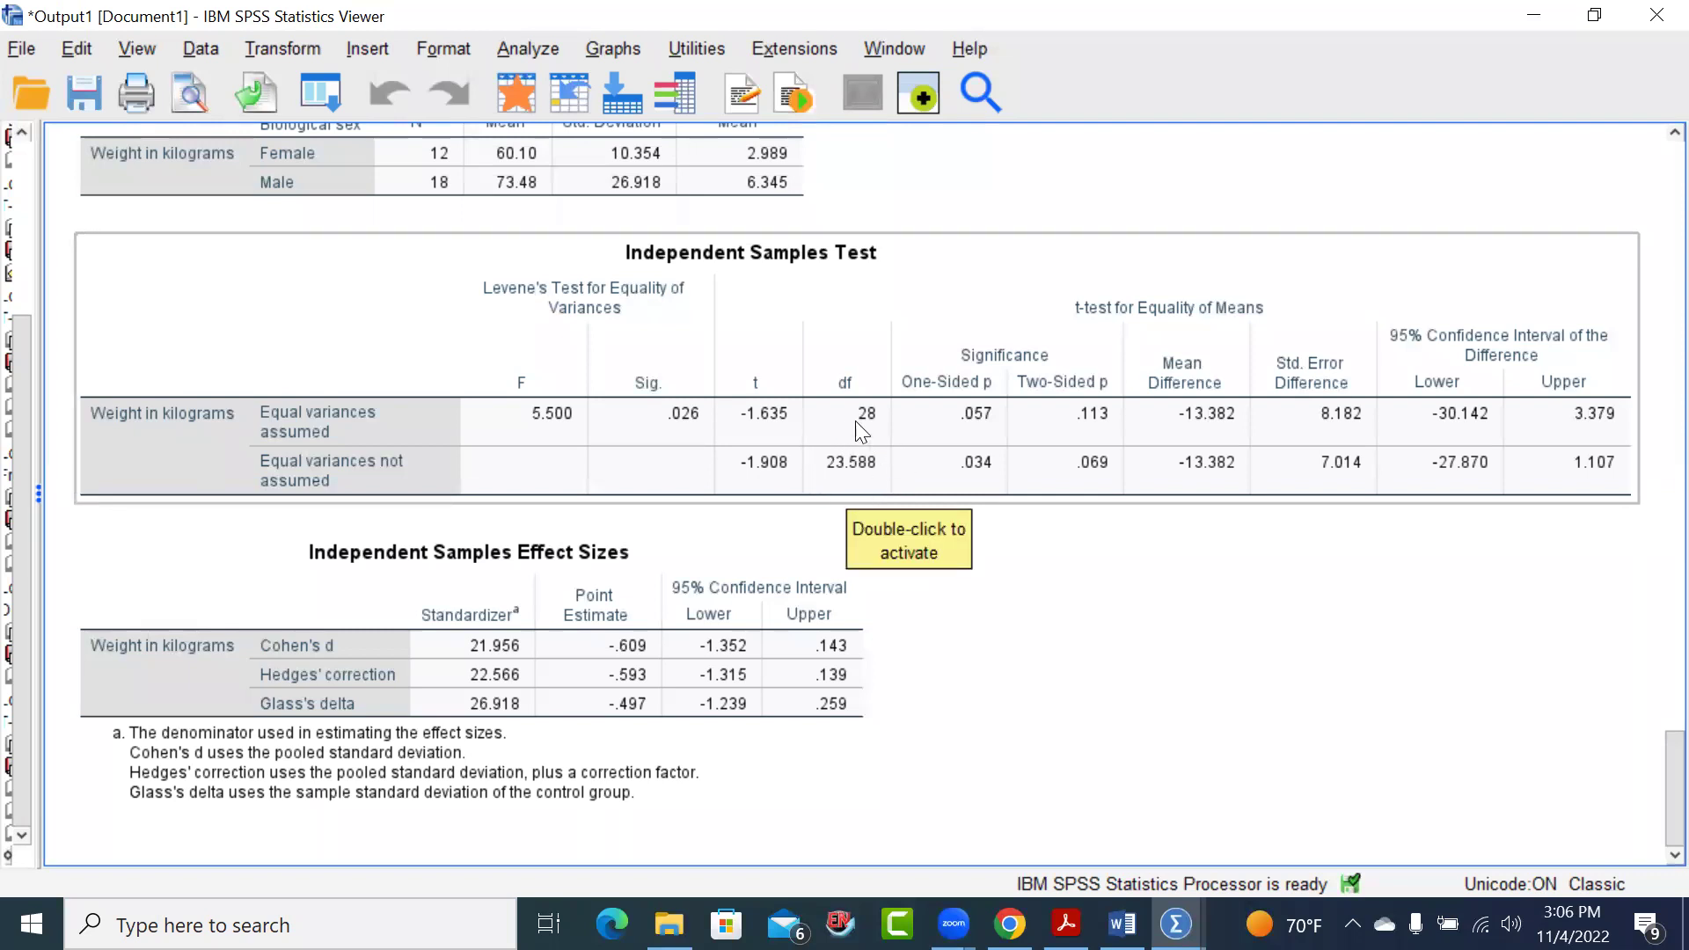
left_click(967, 509)
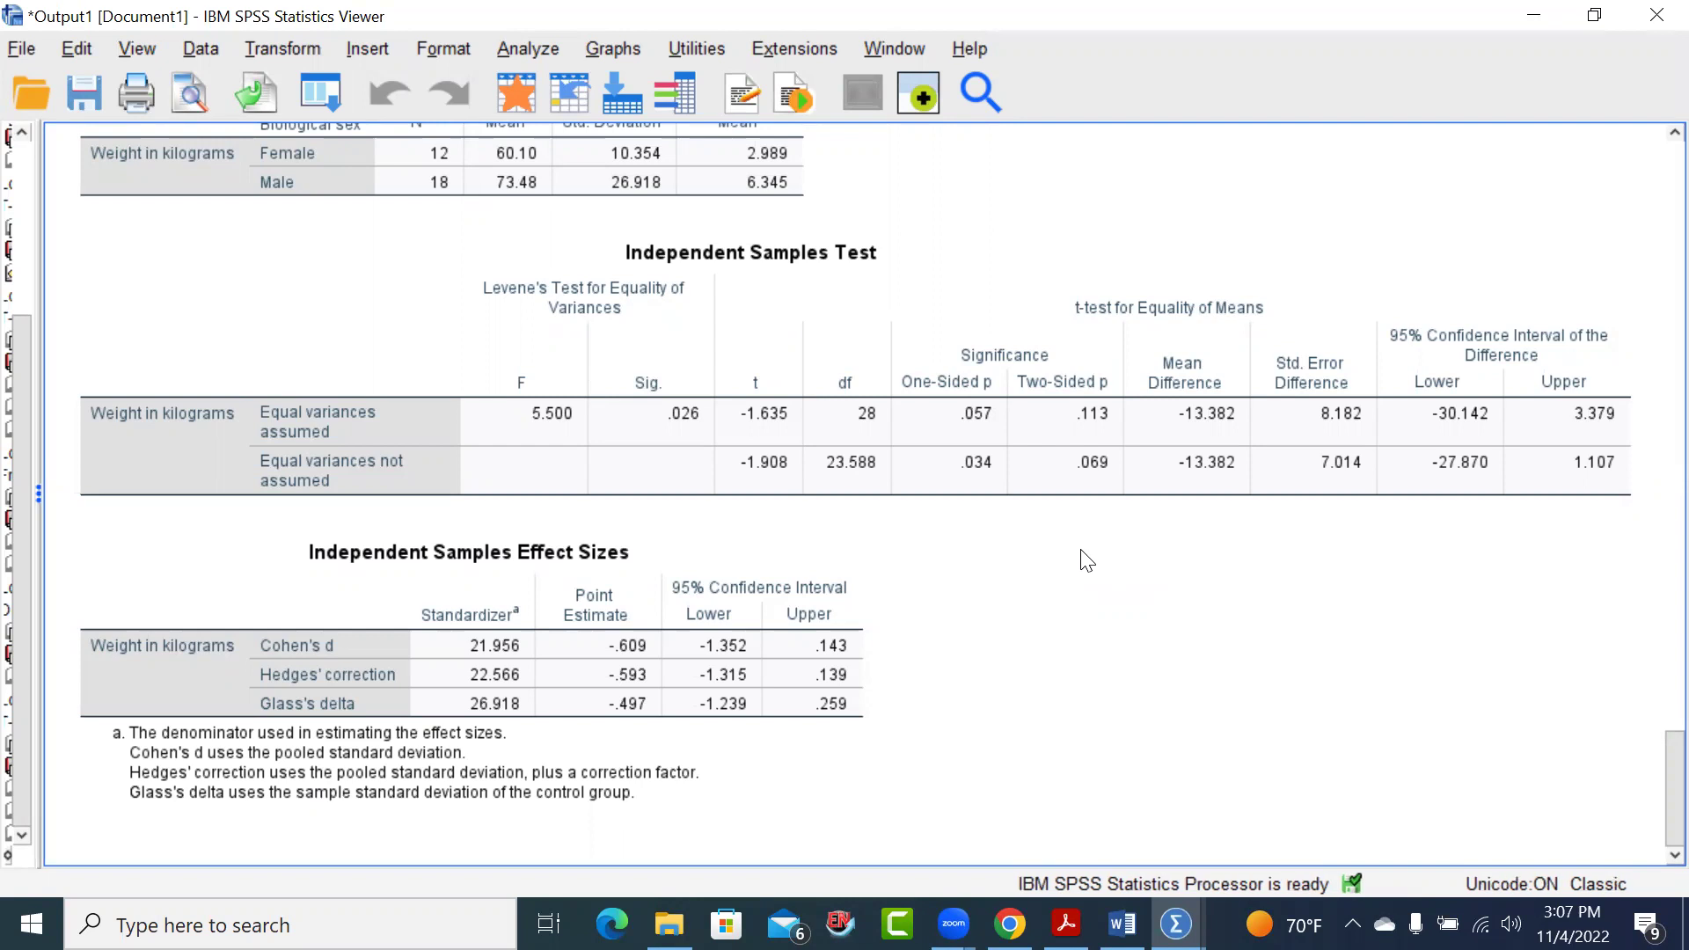
left_click(1116, 498)
Compare the confidence interval of the mean difference with the point estimates and intervals in the Independent Samples Effect Sizes table
left_click(834, 616)
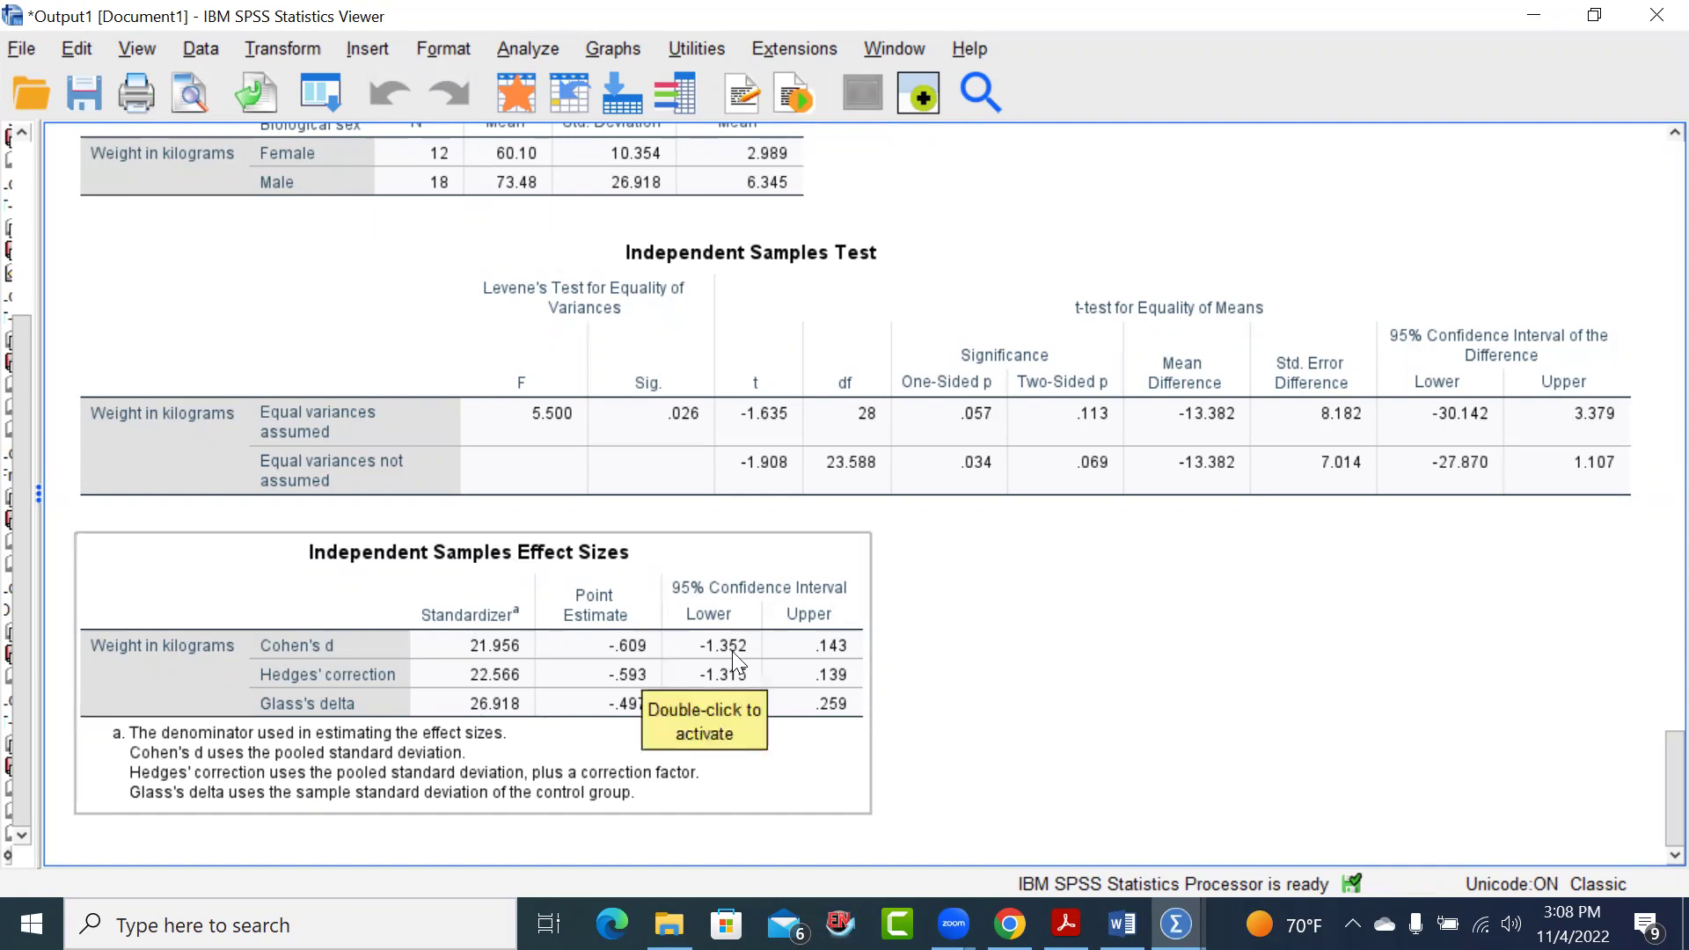
left_click(968, 596)
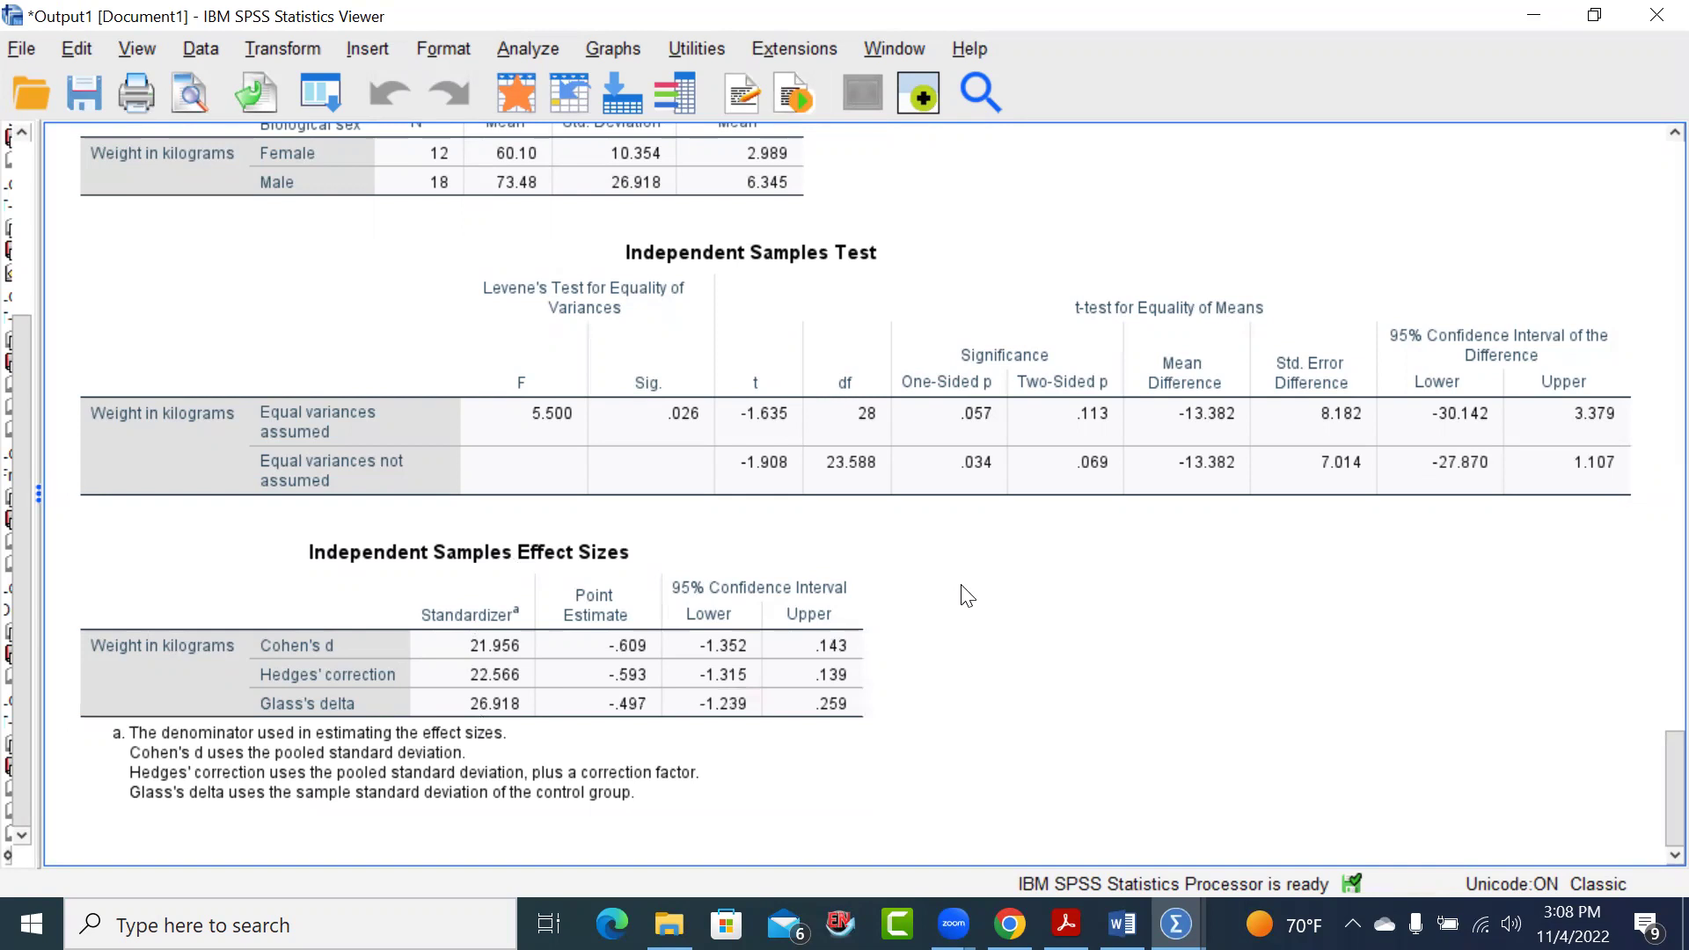
left_click(833, 498)
left_click(791, 512)
left_click(1524, 378)
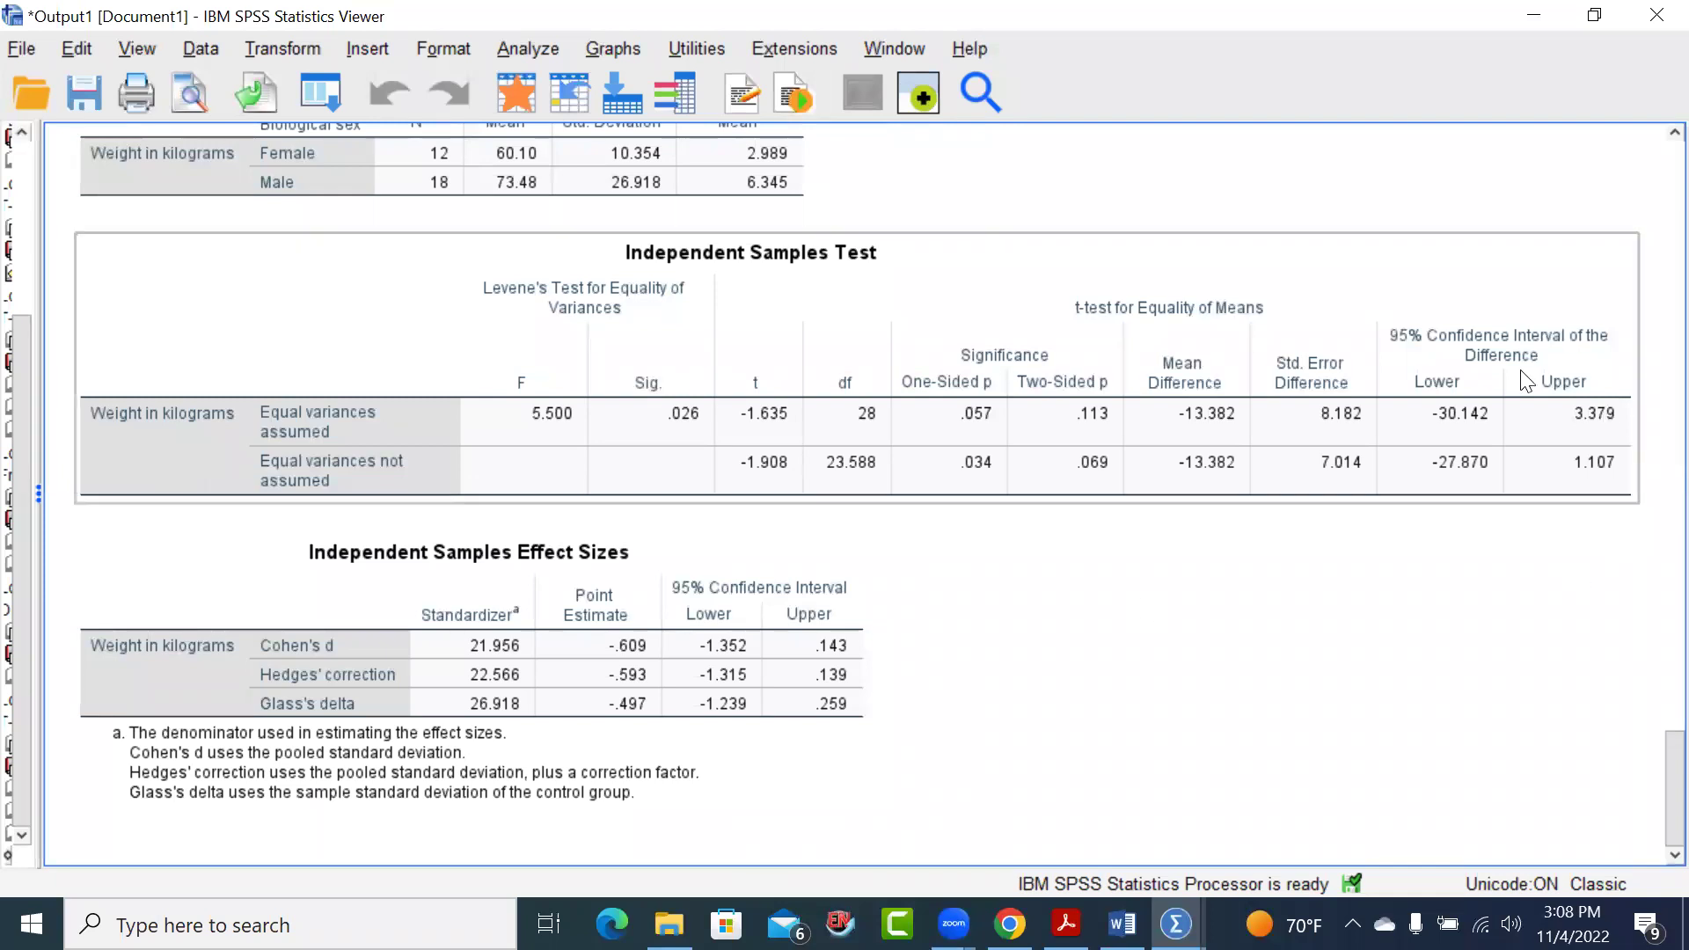
left_click(1467, 556)
left_click(667, 714)
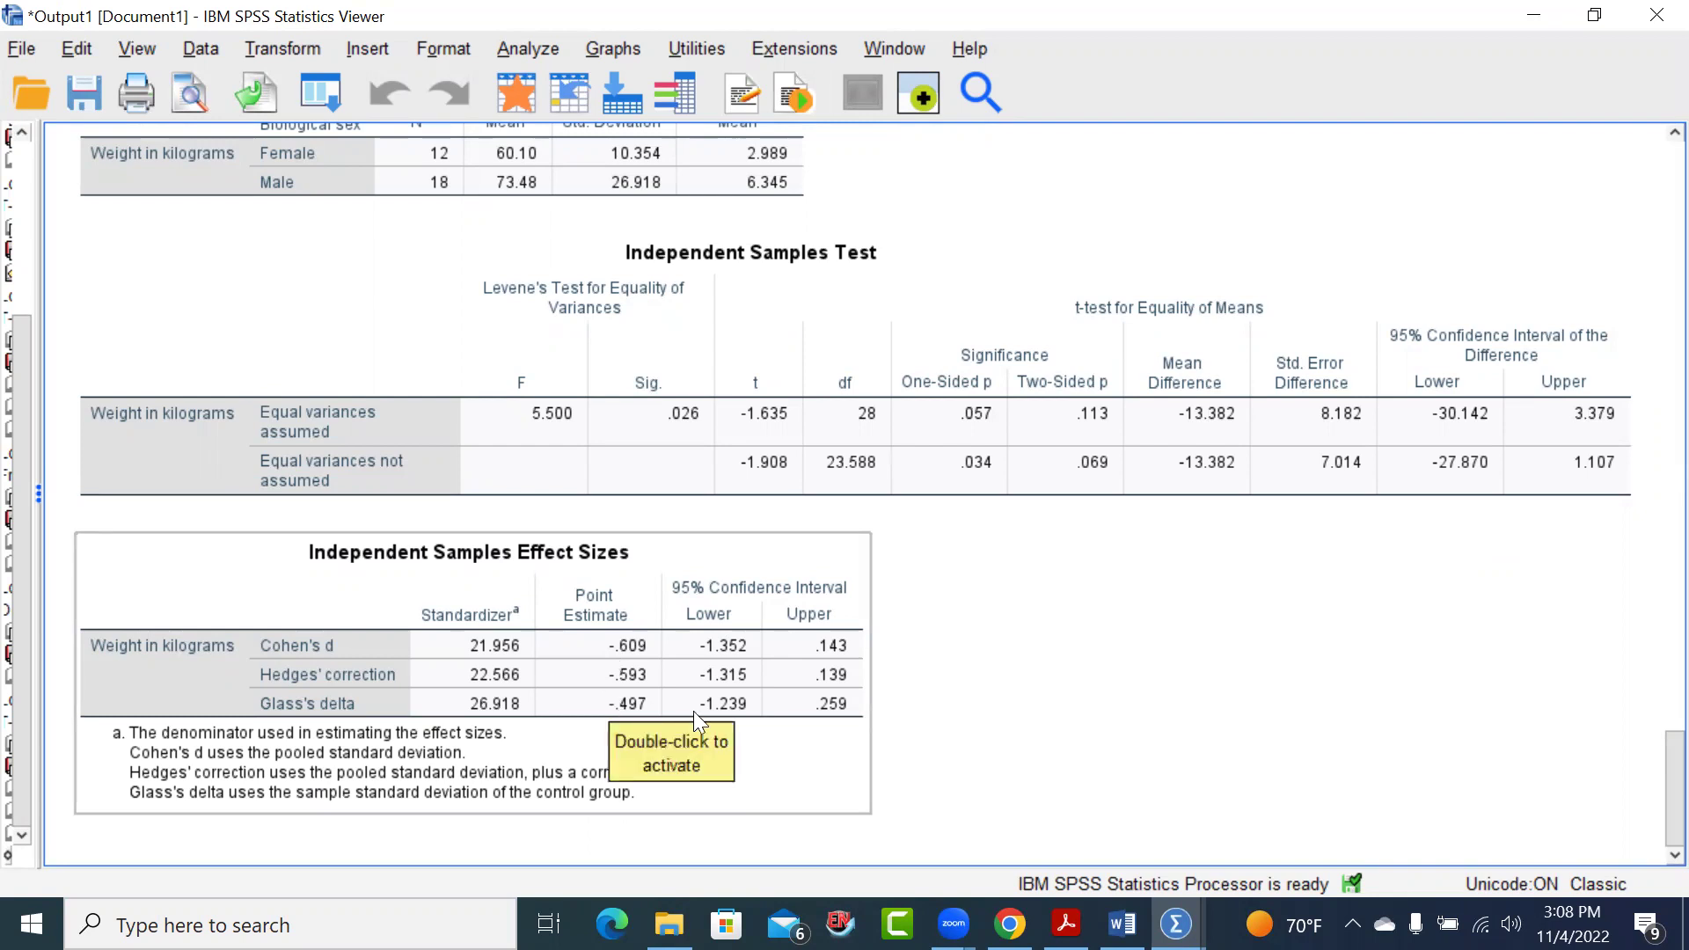
Examine the Cohen's d point estimate and confidence interval in the effect sizes table, relating them to the t test's df and two-sided significance
left_click(936, 647)
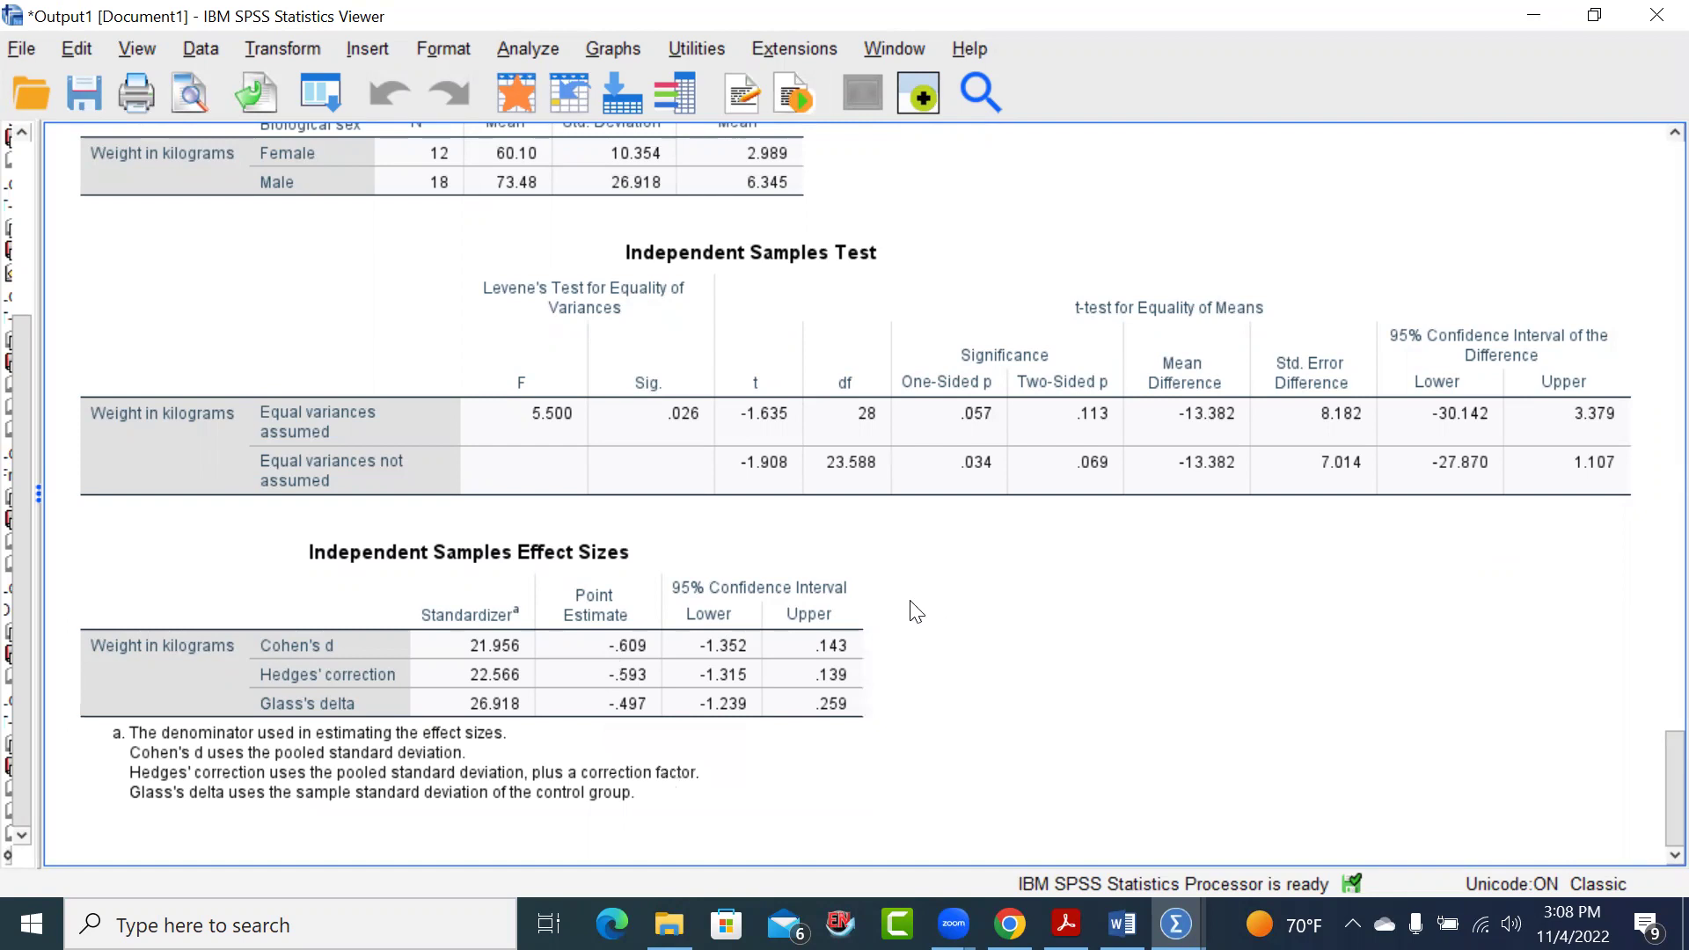
left_click(817, 589)
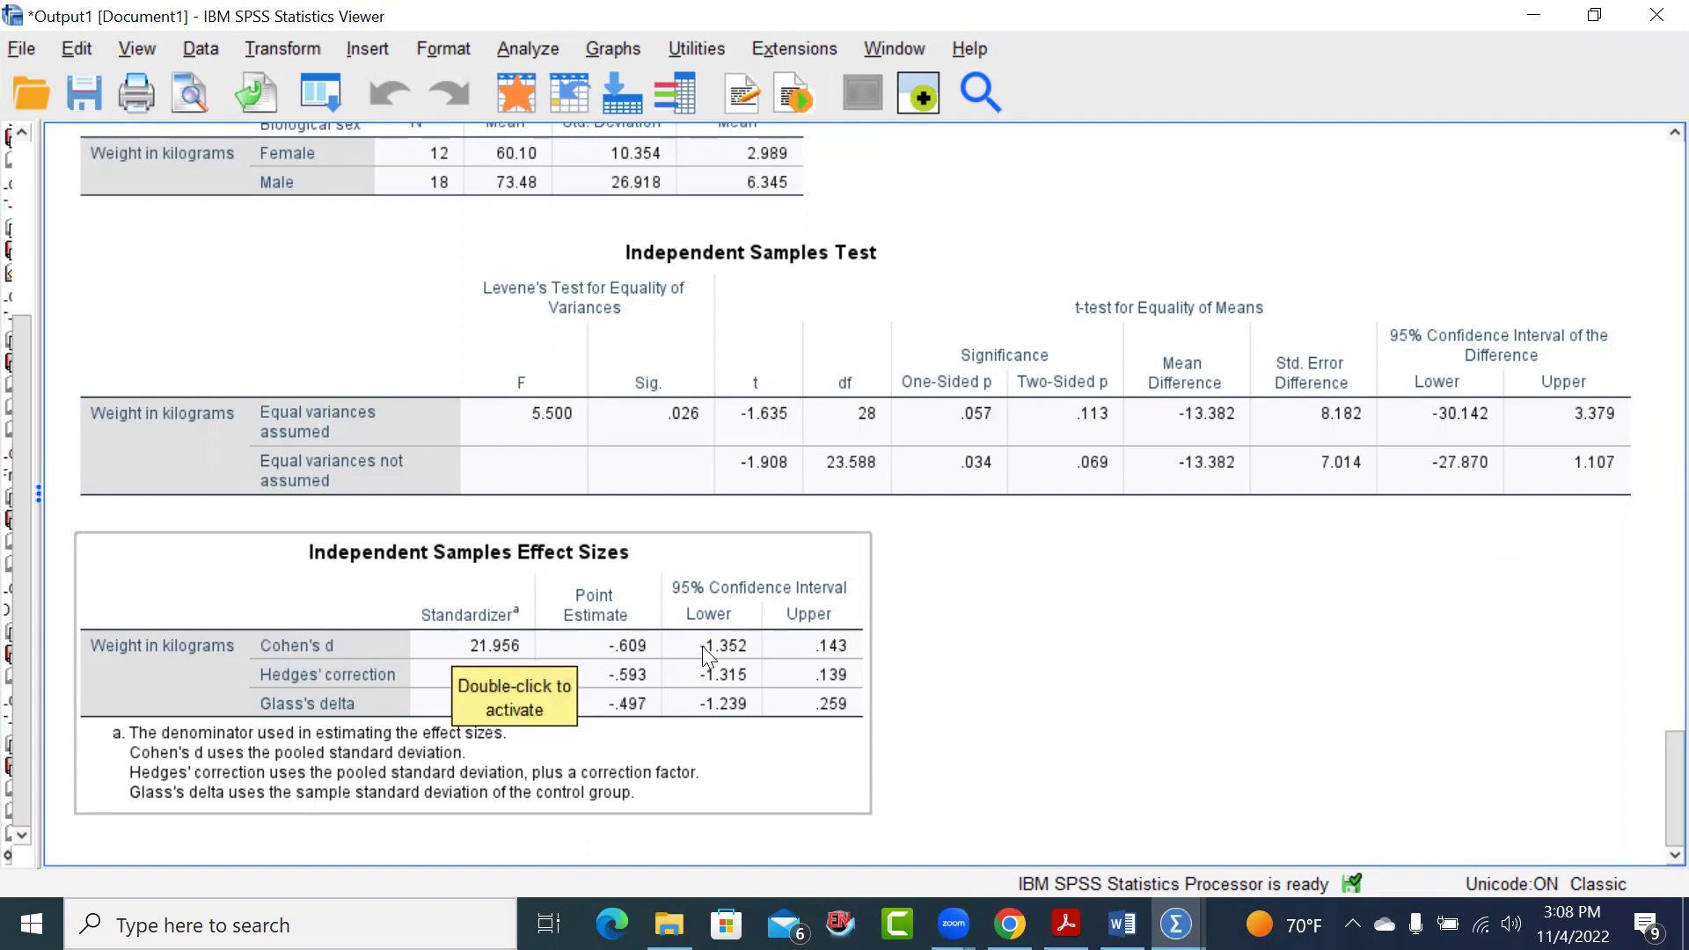
left_click(954, 629)
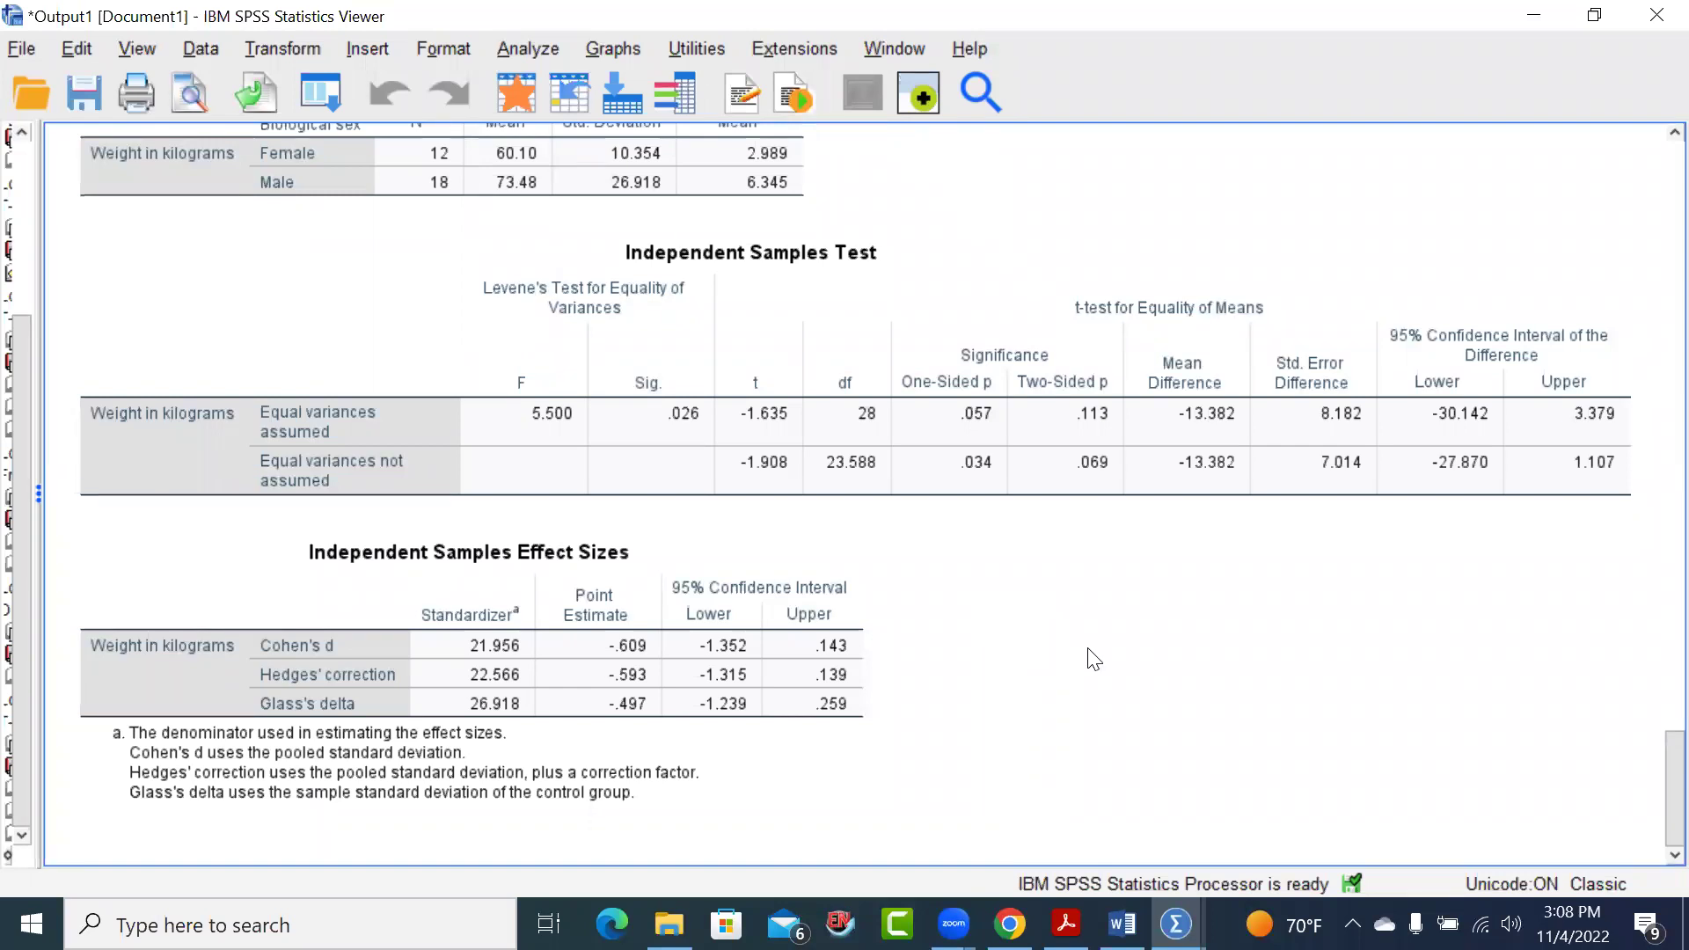
left_click(679, 605)
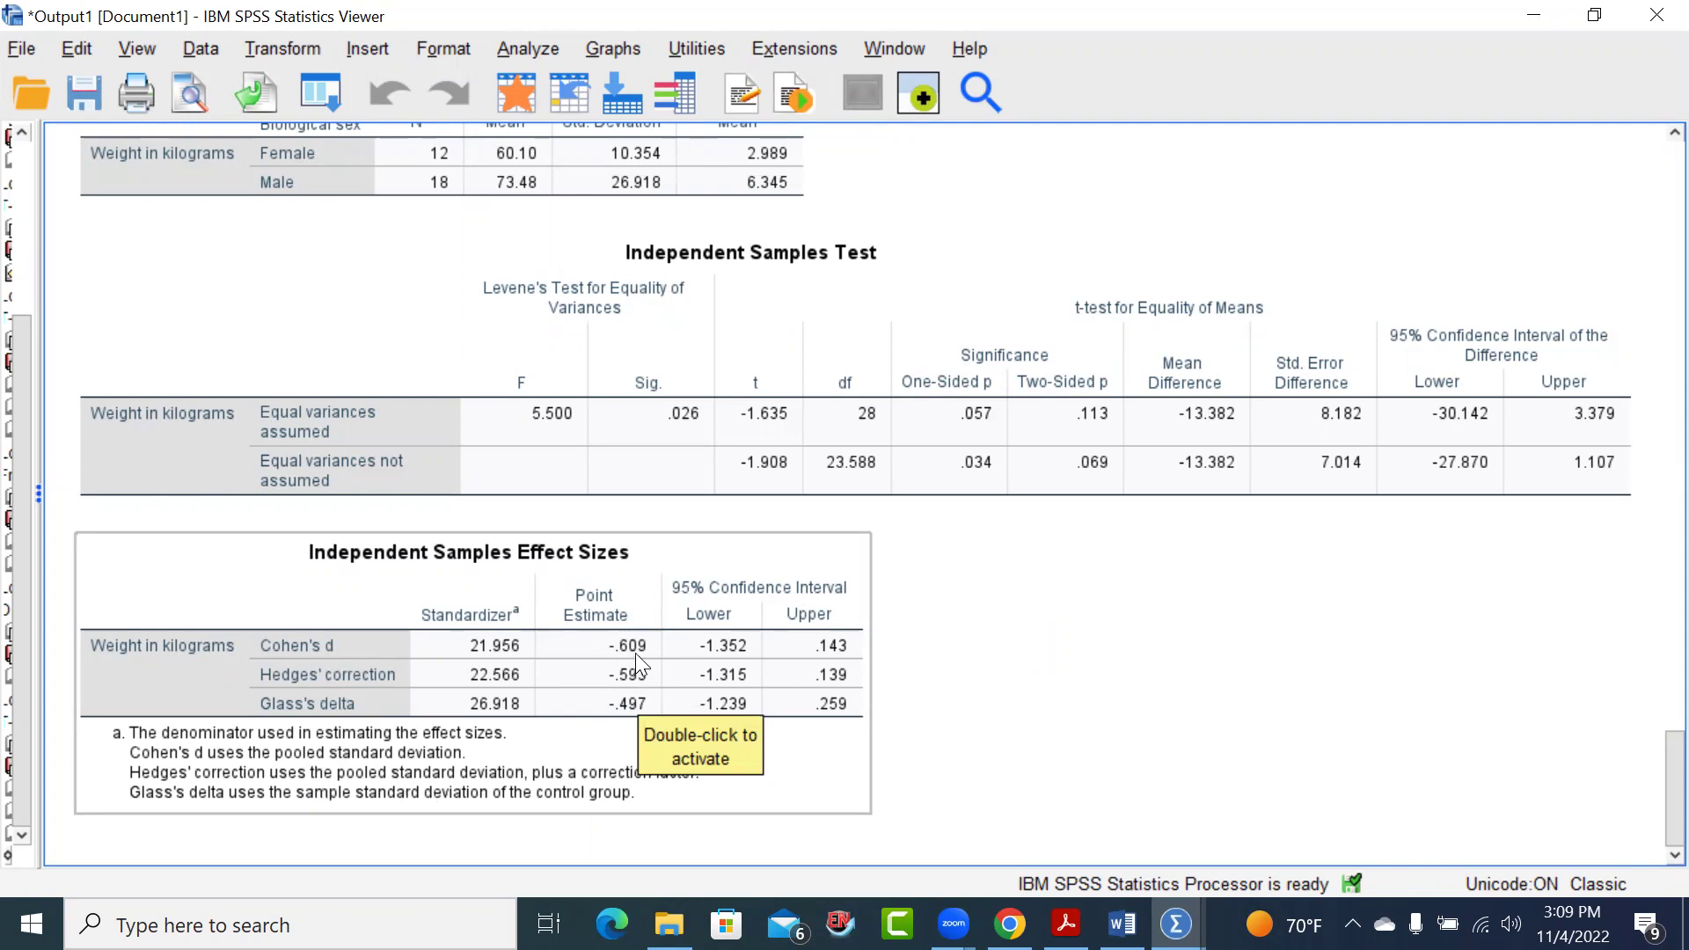
left_click(709, 498)
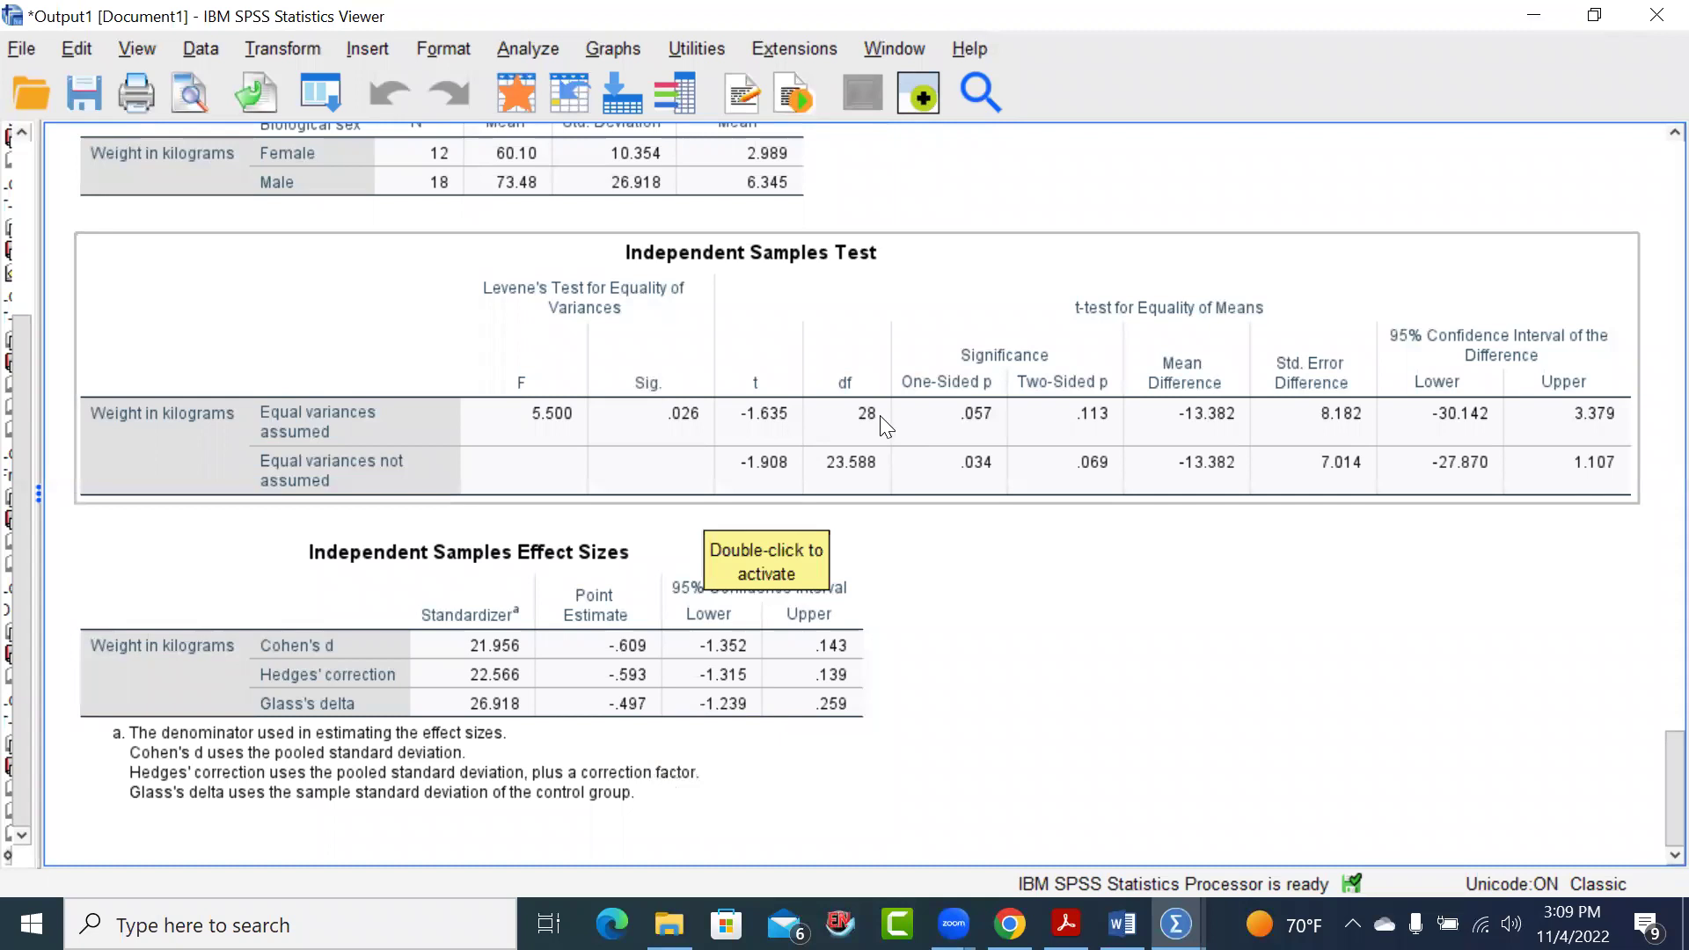
left_click(890, 515)
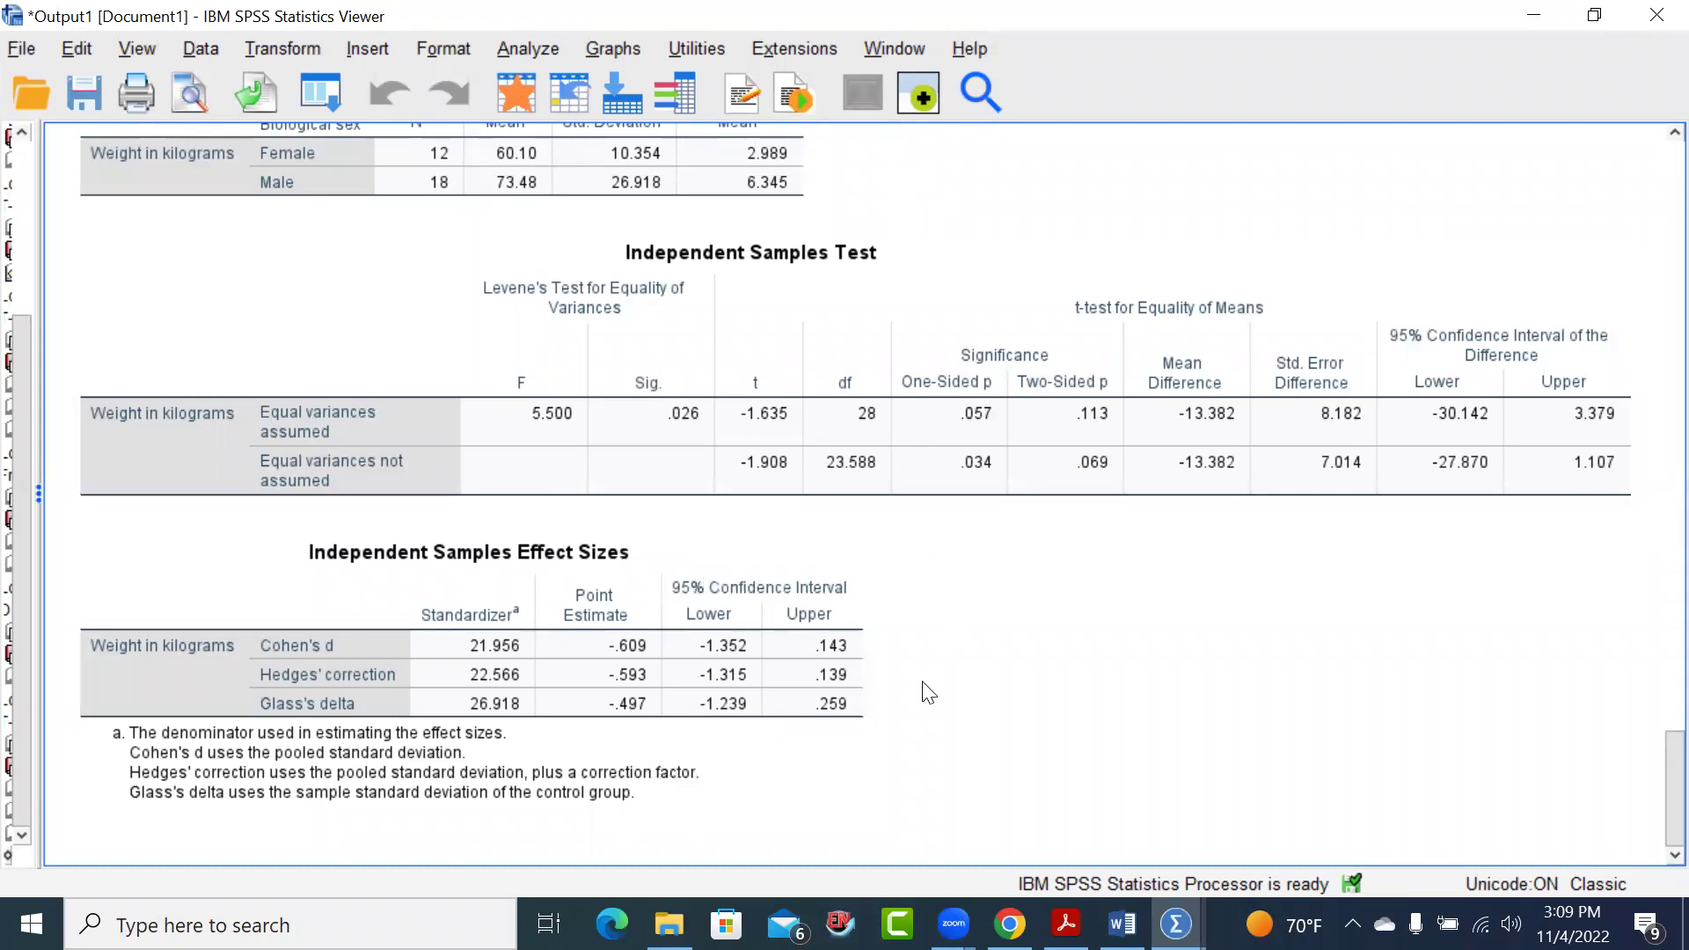
left_click(862, 664)
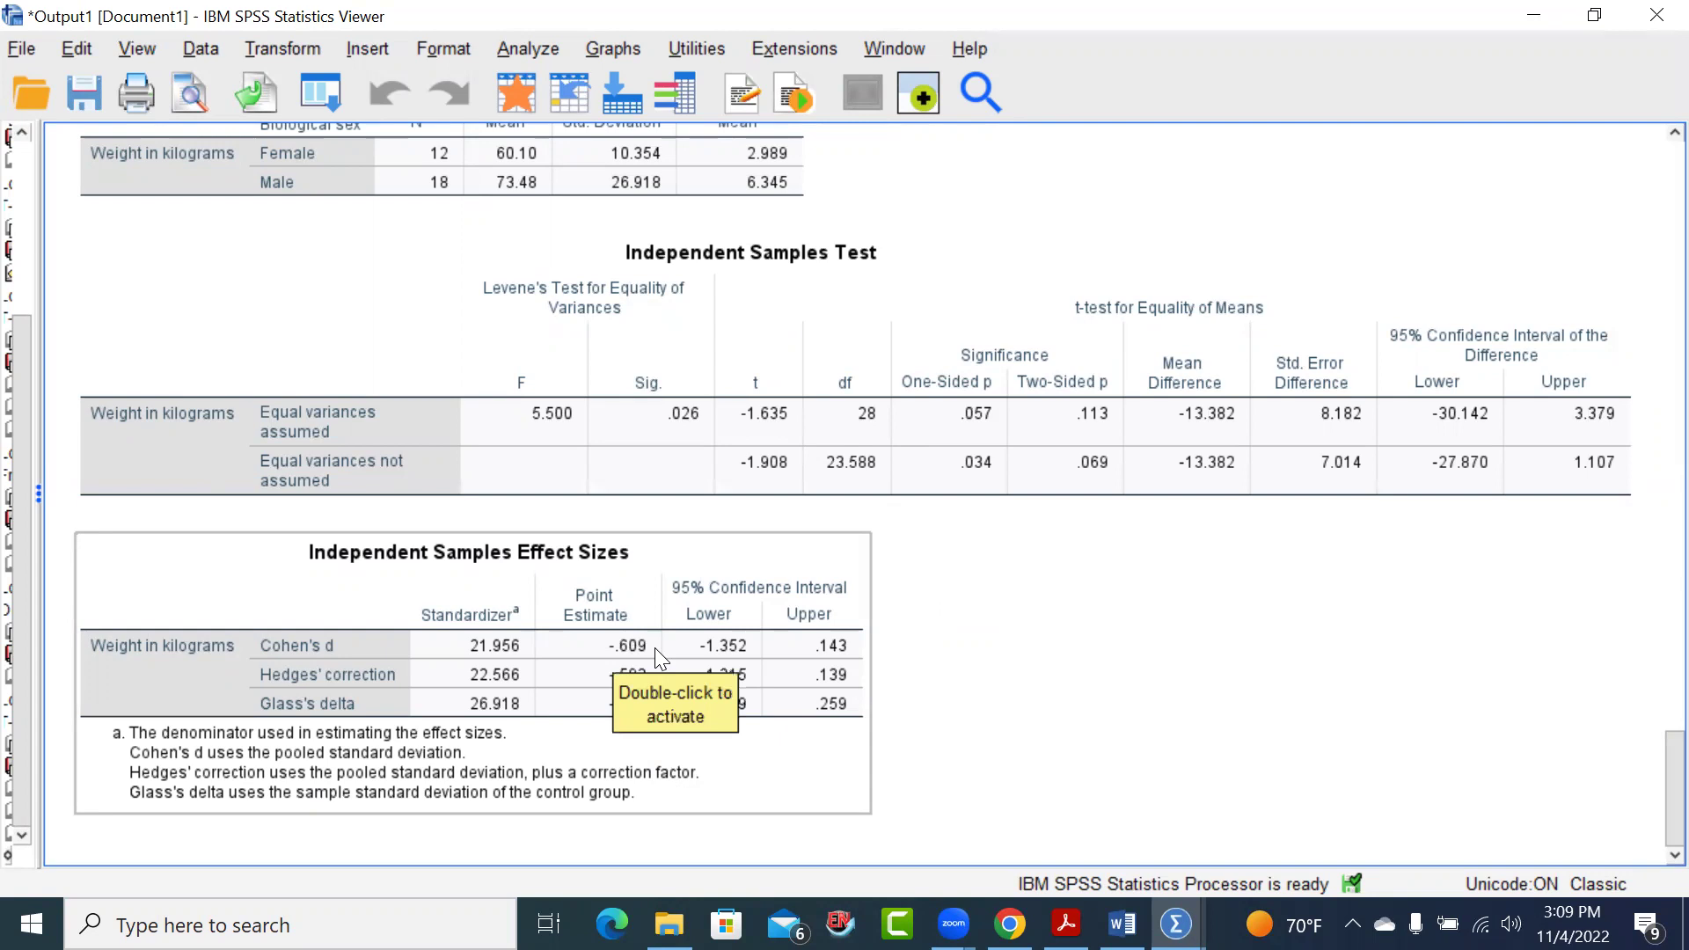
left_click(901, 640)
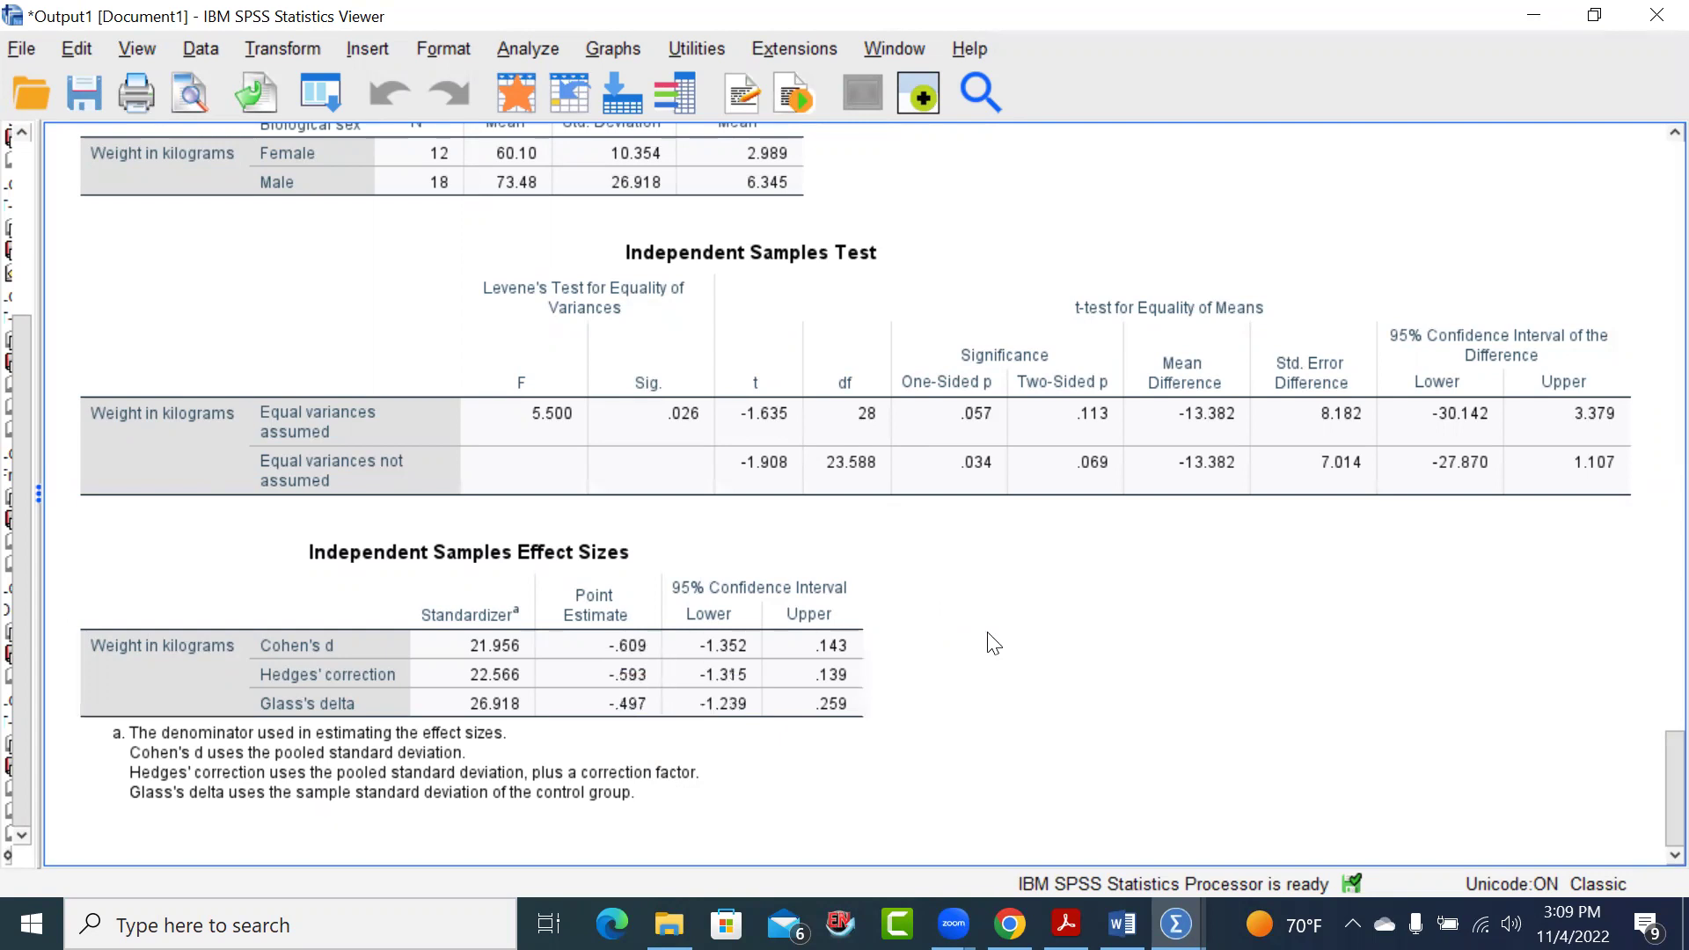
left_click(827, 600)
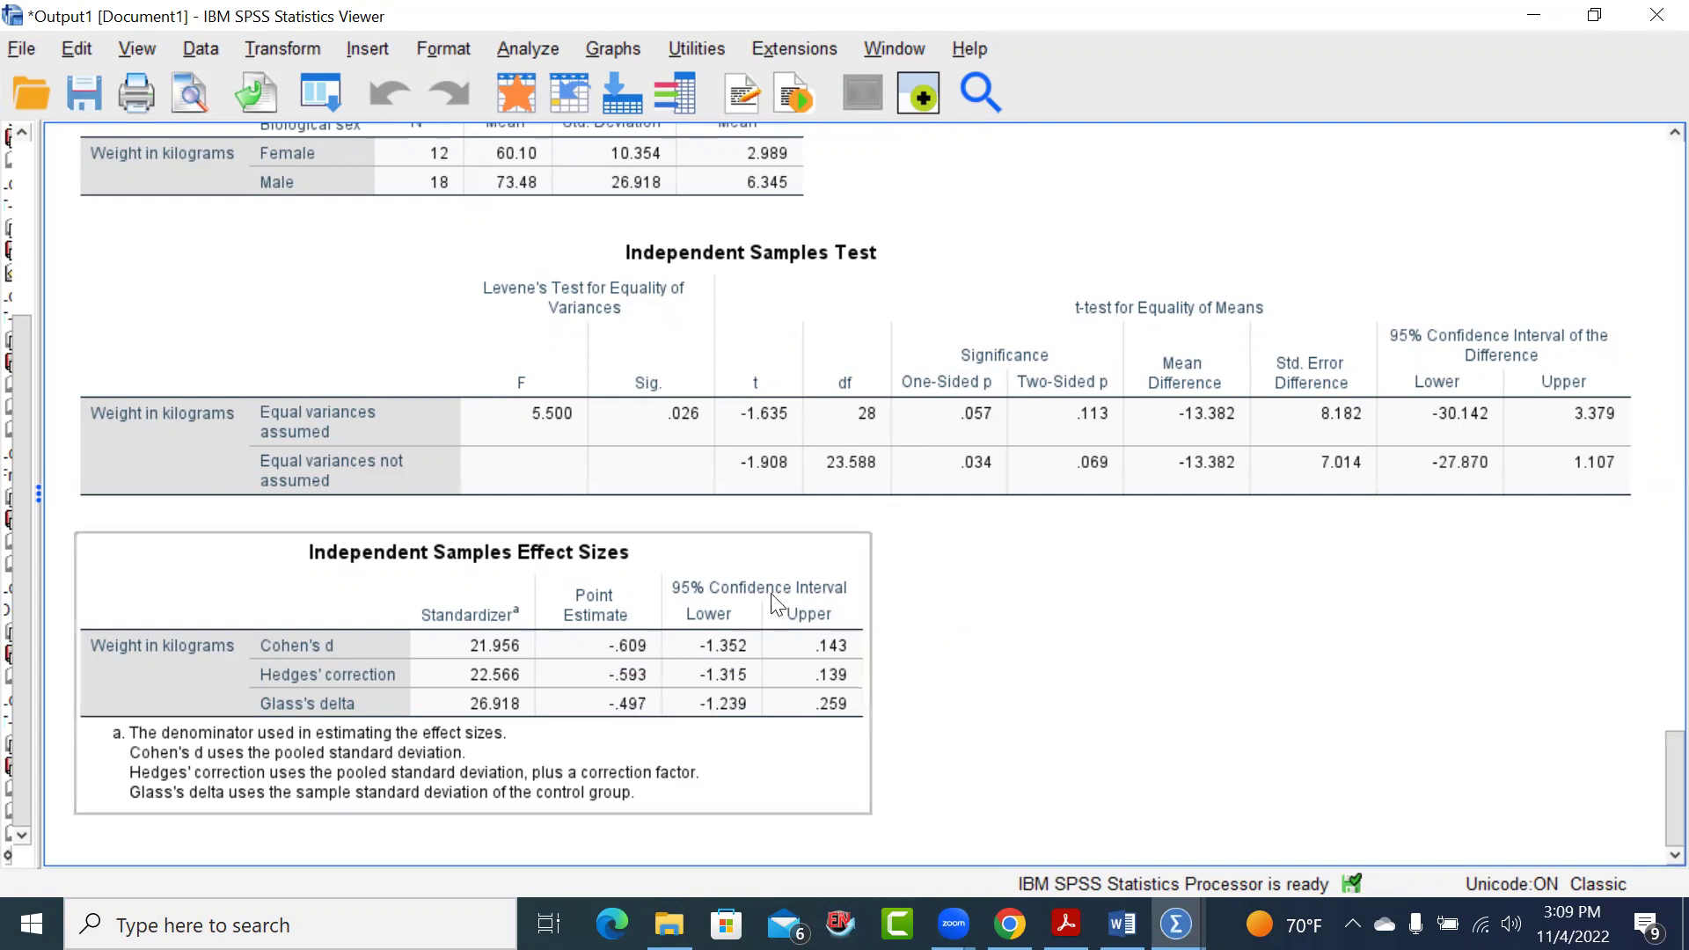
left_click(1072, 484)
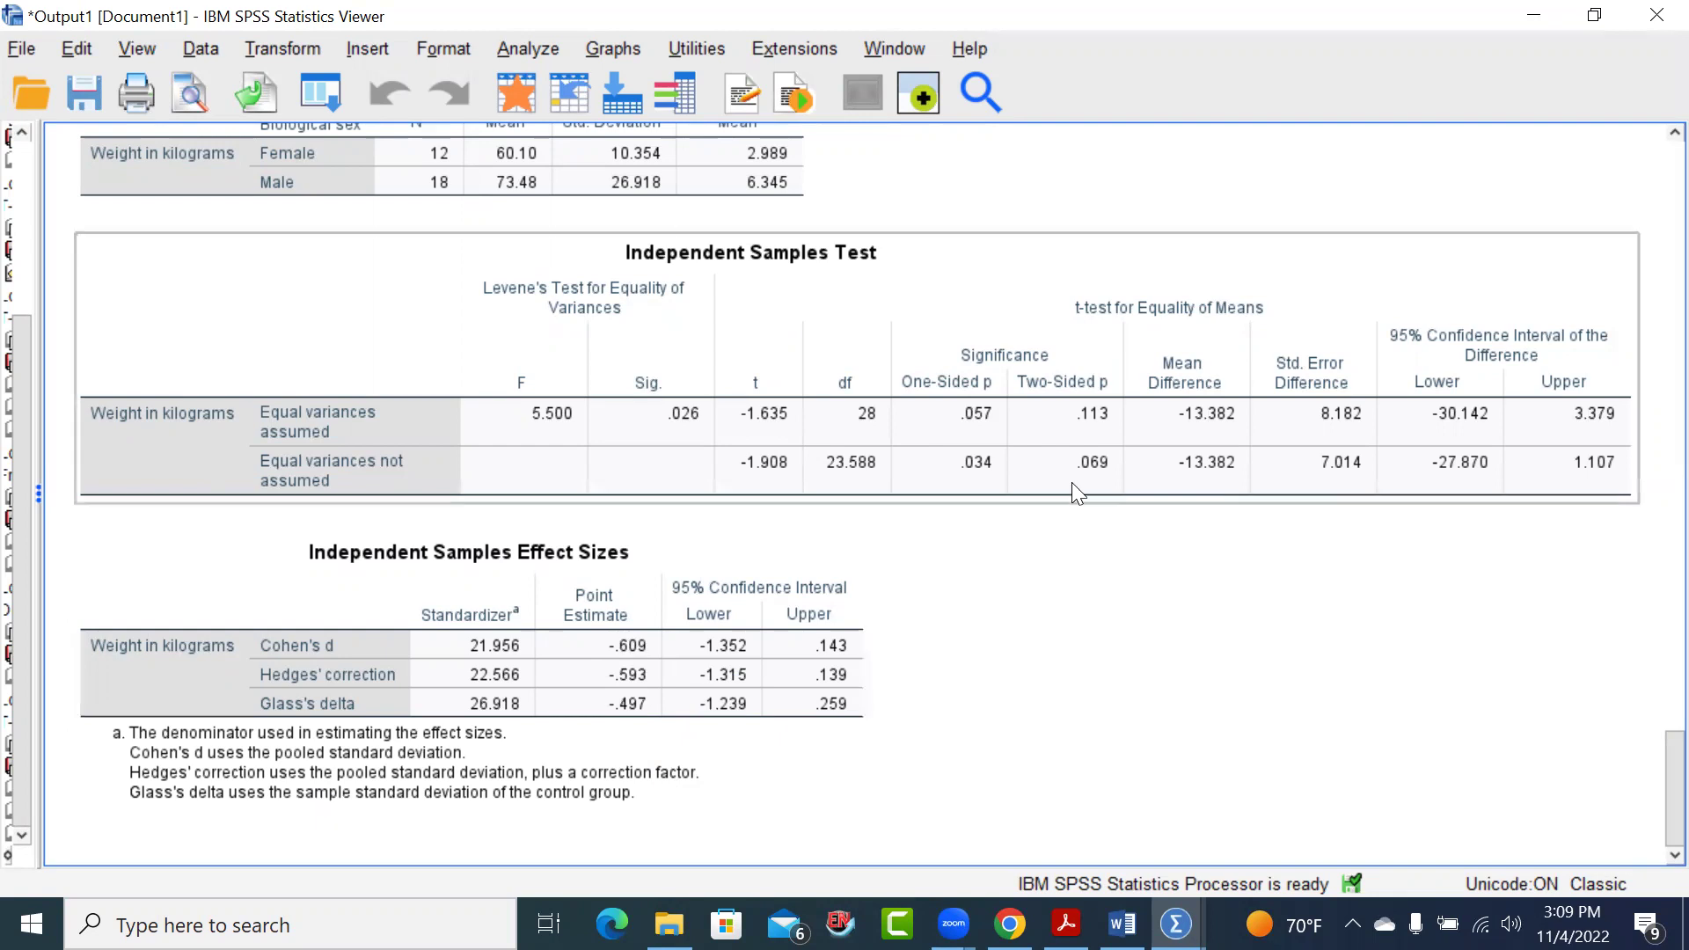
left_click(1074, 515)
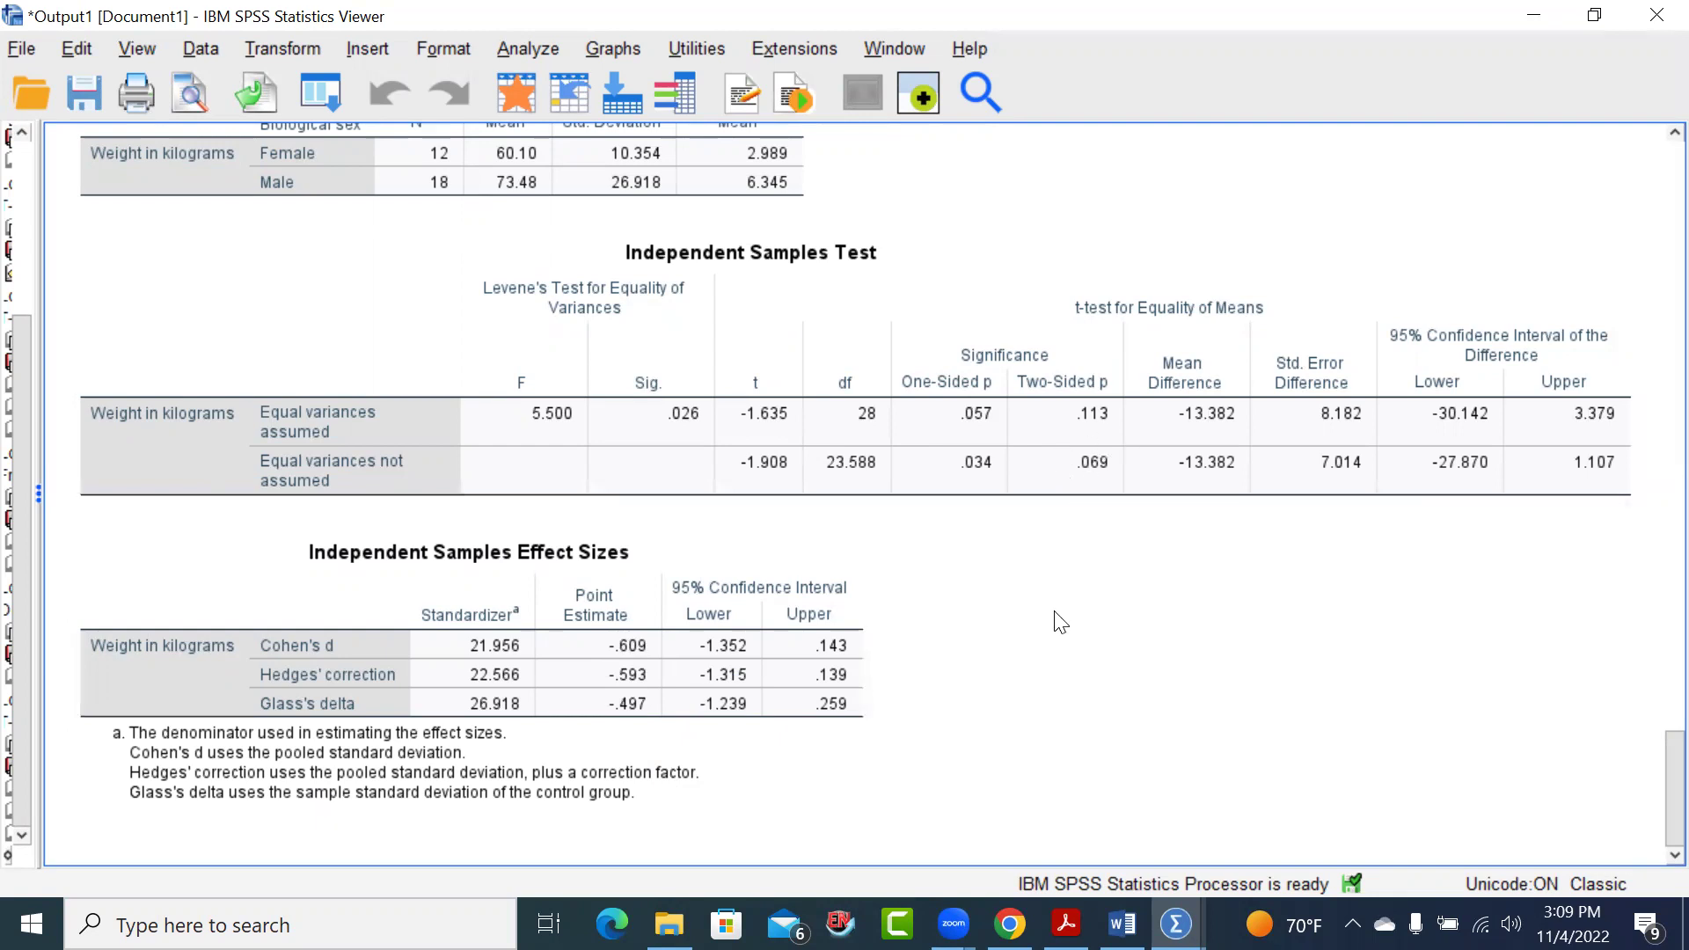